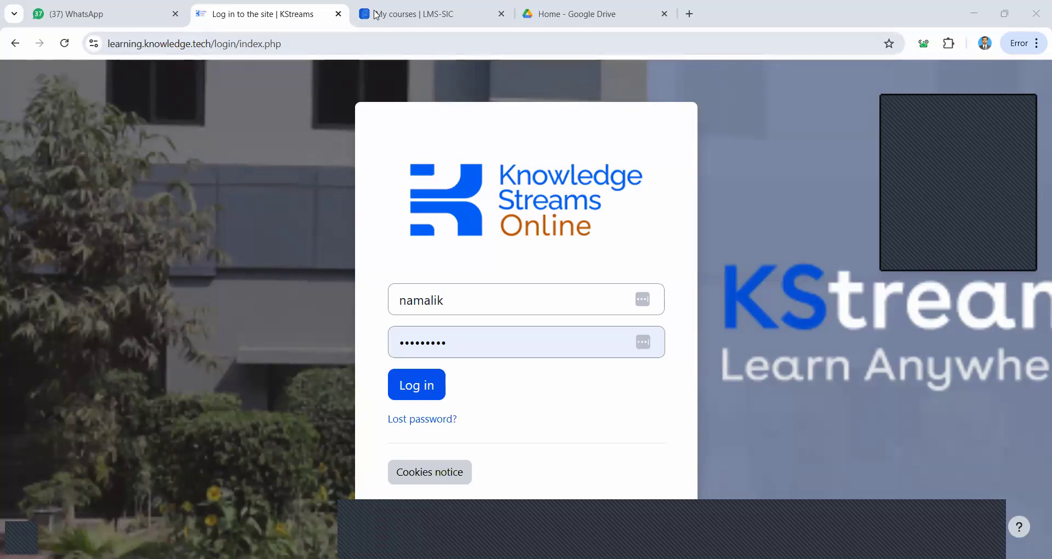
Load the learning.knowledge.tech login page and open the lms-sic.cloud site in its own browser tab
left_click(374, 39)
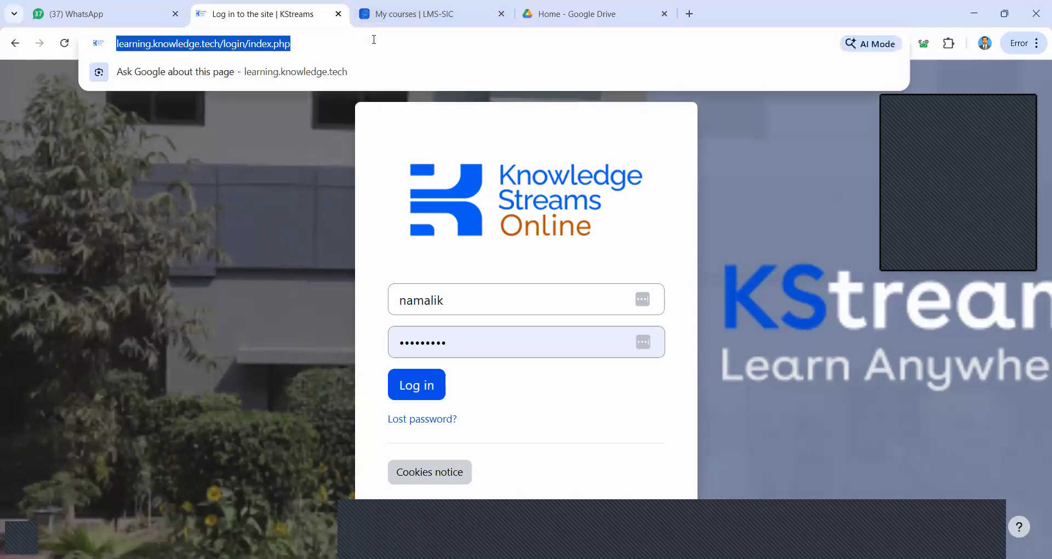
type("lear")
key("Return")
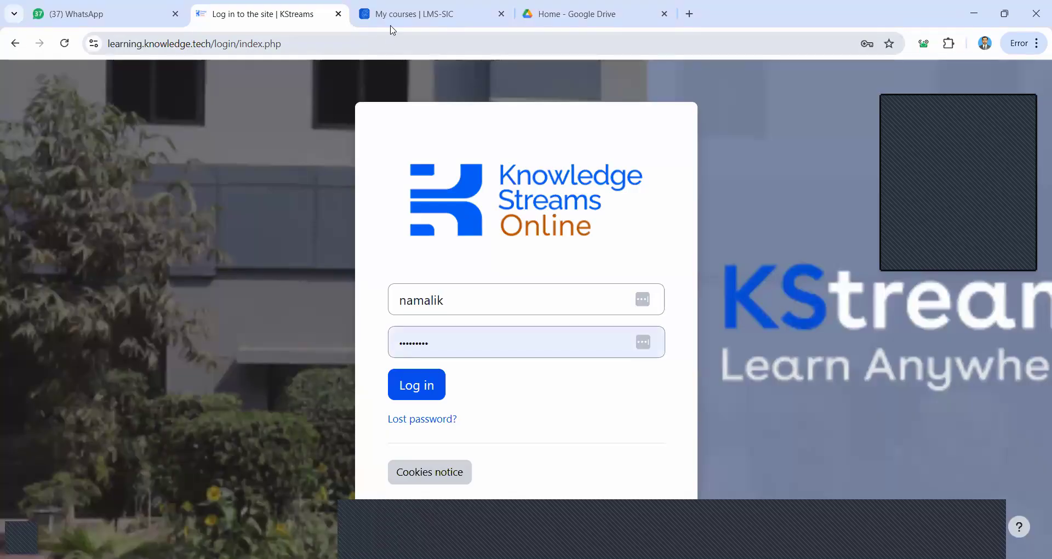
left_click(420, 14)
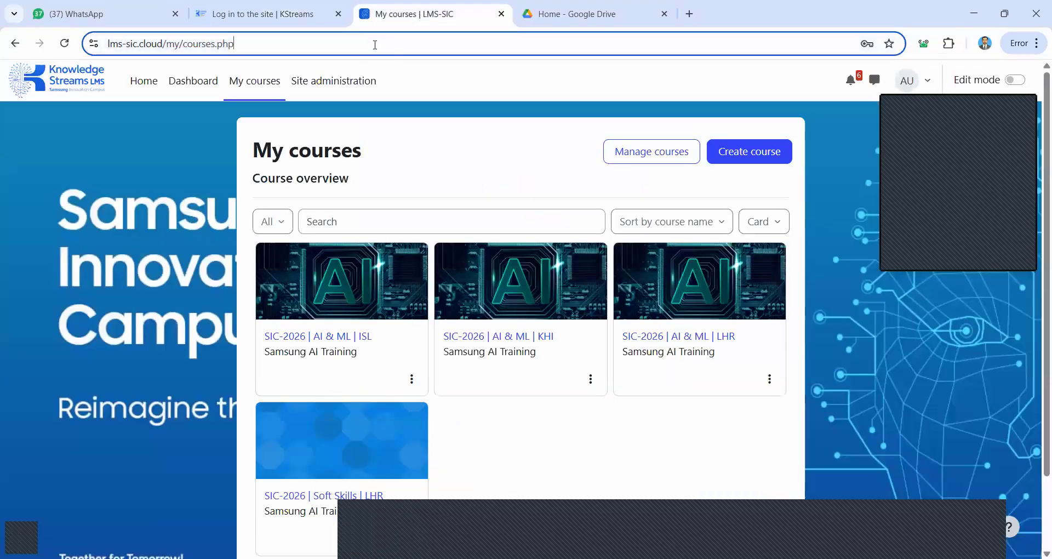
left_click(374, 44)
type("lm")
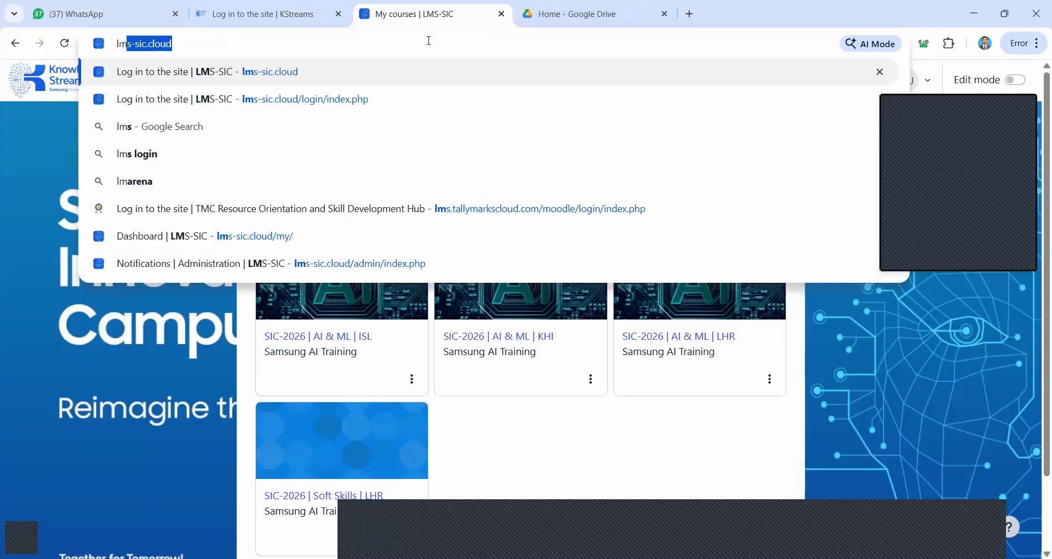
key("Return")
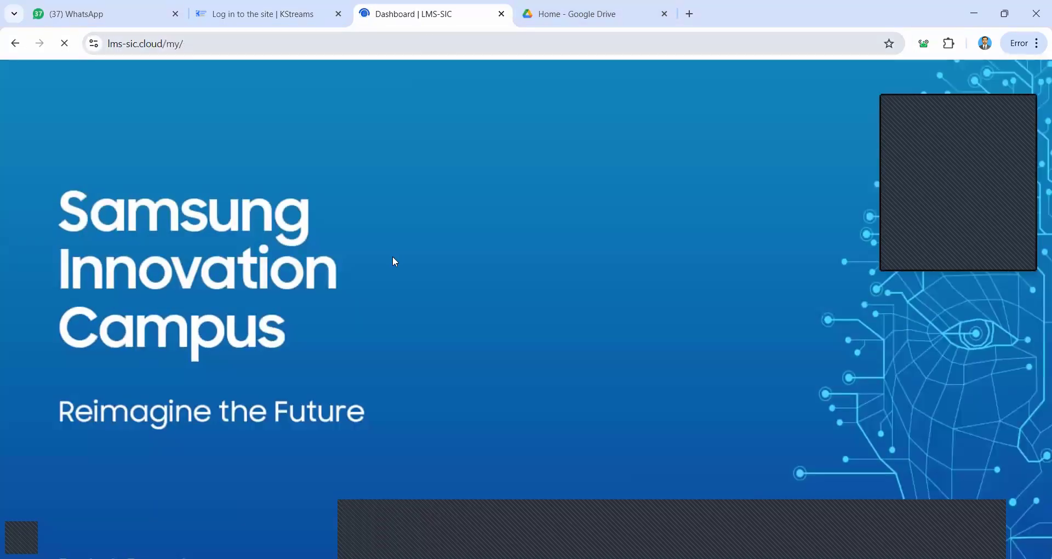
Log out of the LMS-SIC site and reload its login page at lms-sic.cloud
left_click(259, 13)
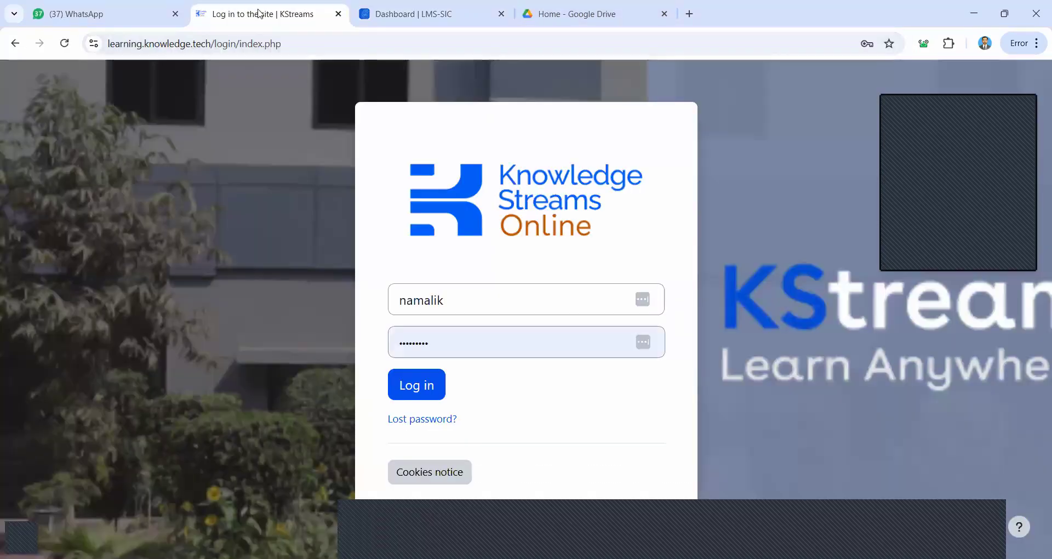
left_click(411, 9)
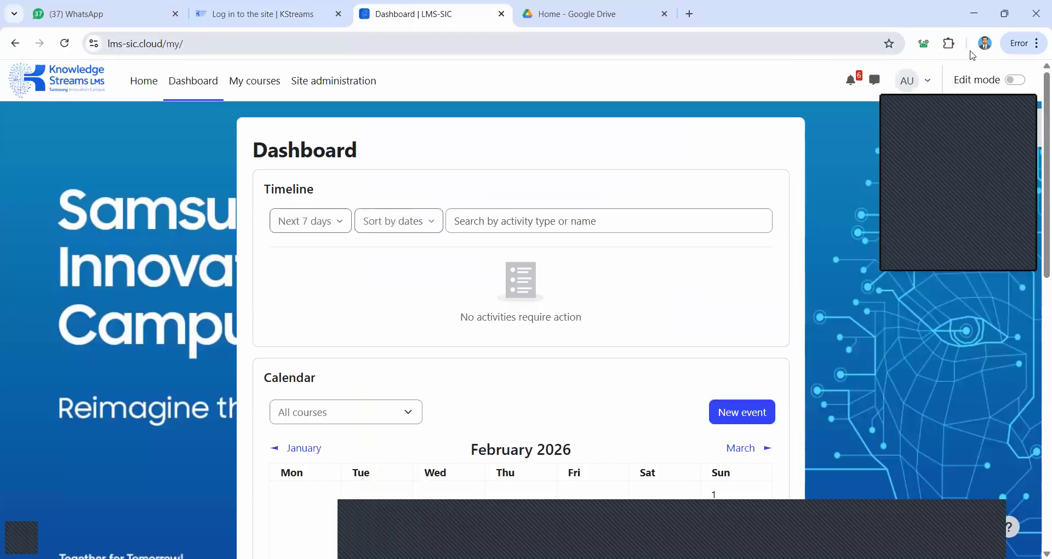
left_click(928, 81)
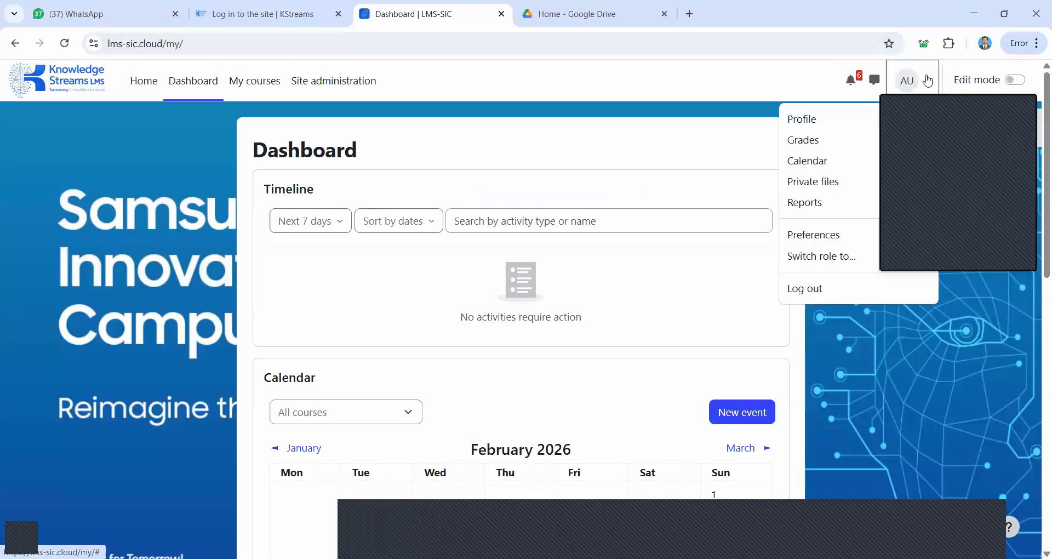
left_click(818, 287)
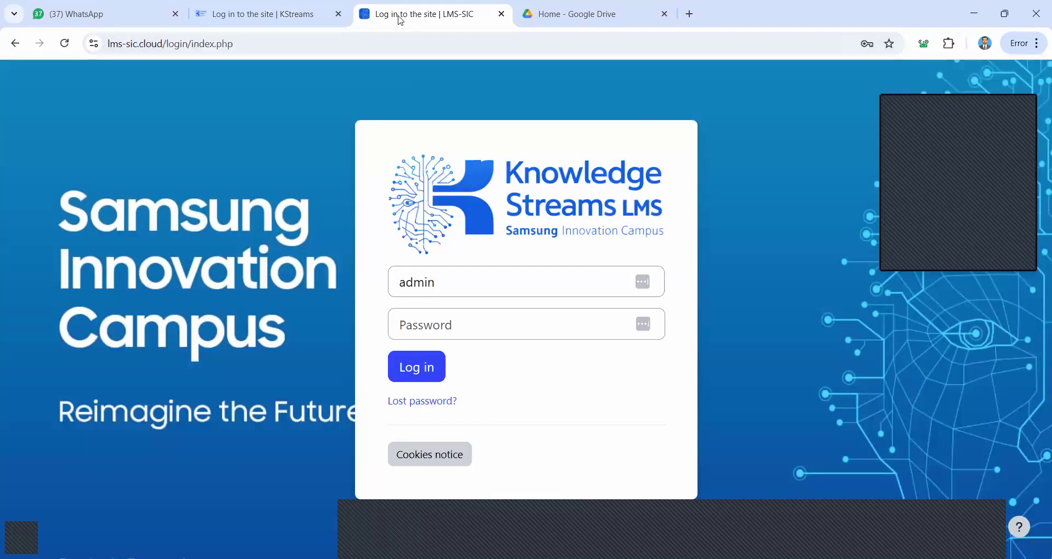
left_click(321, 37)
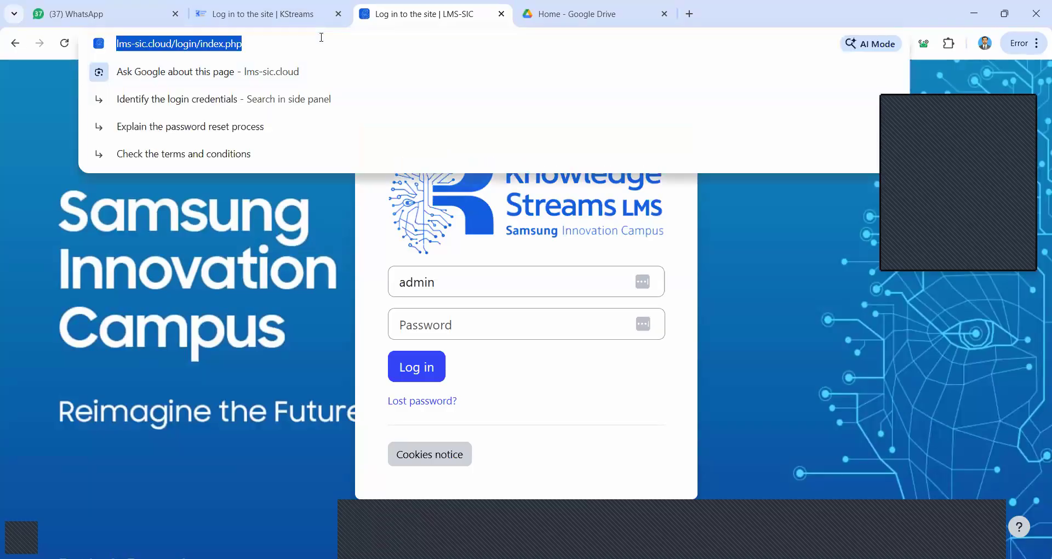
type("lms")
key("Return")
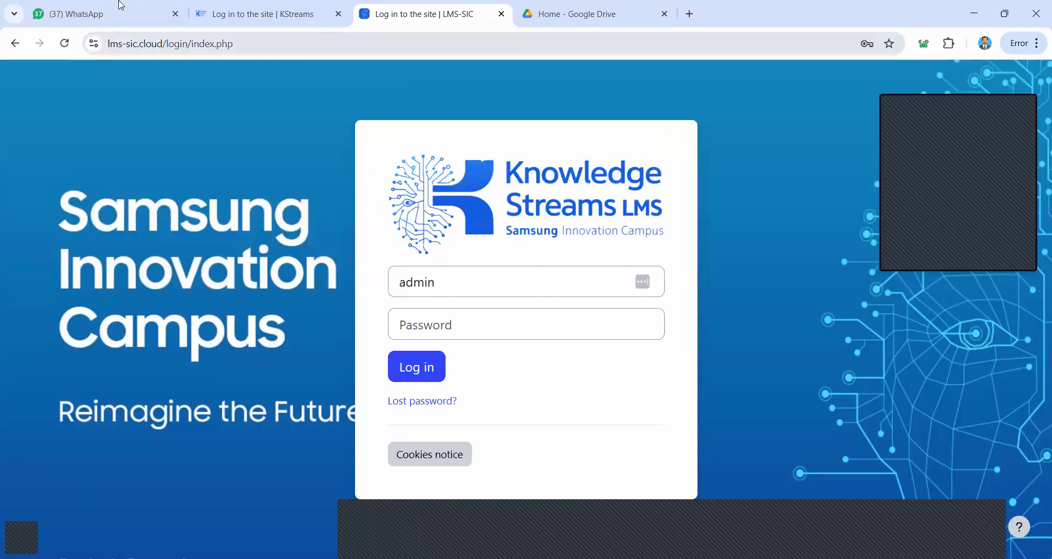
Log in to the KStreams site with the prefilled credentials and look over the dashboard
left_click(263, 14)
left_click(406, 387)
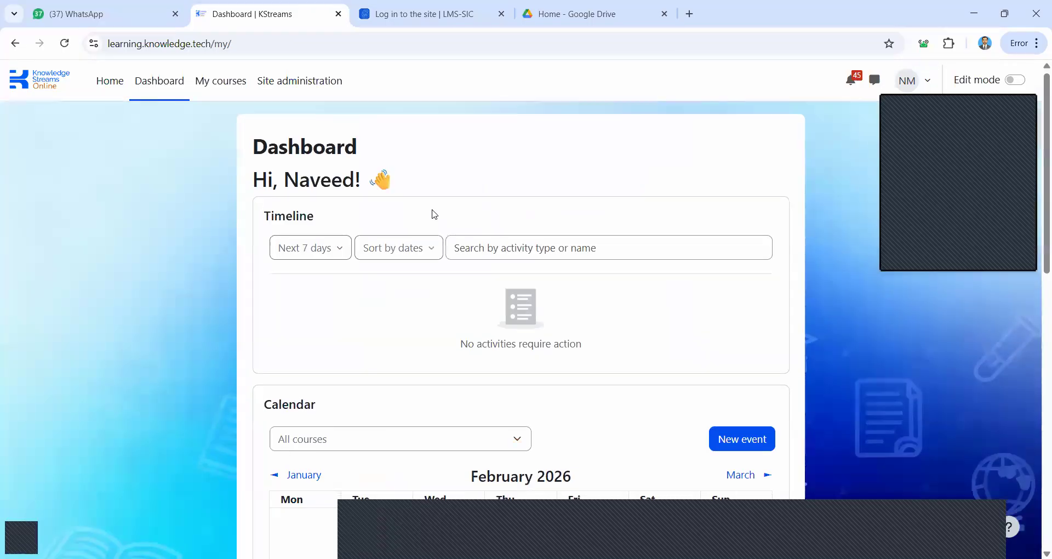
scroll(435, 214, "down", 10)
scroll(433, 215, "up", 10)
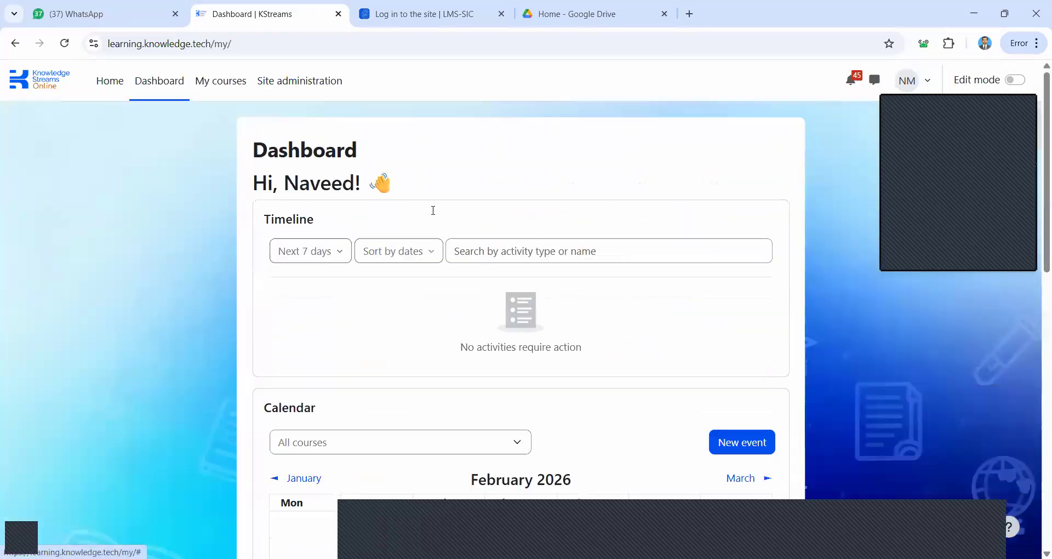
Look through the list of own courses and open the SAP Financial Accounting course
left_click(226, 90)
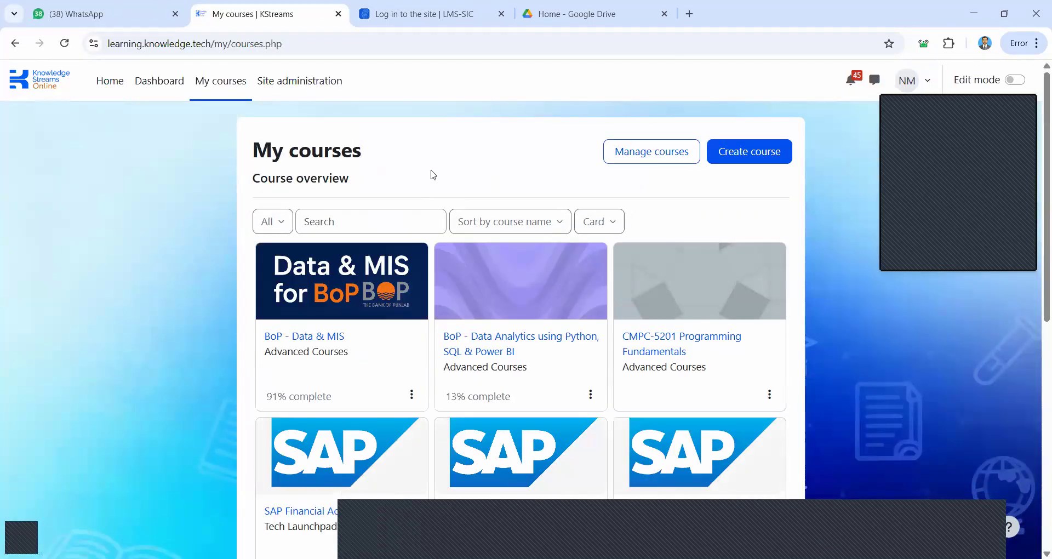
scroll(430, 174, "down", 2)
scroll(431, 174, "down", 3)
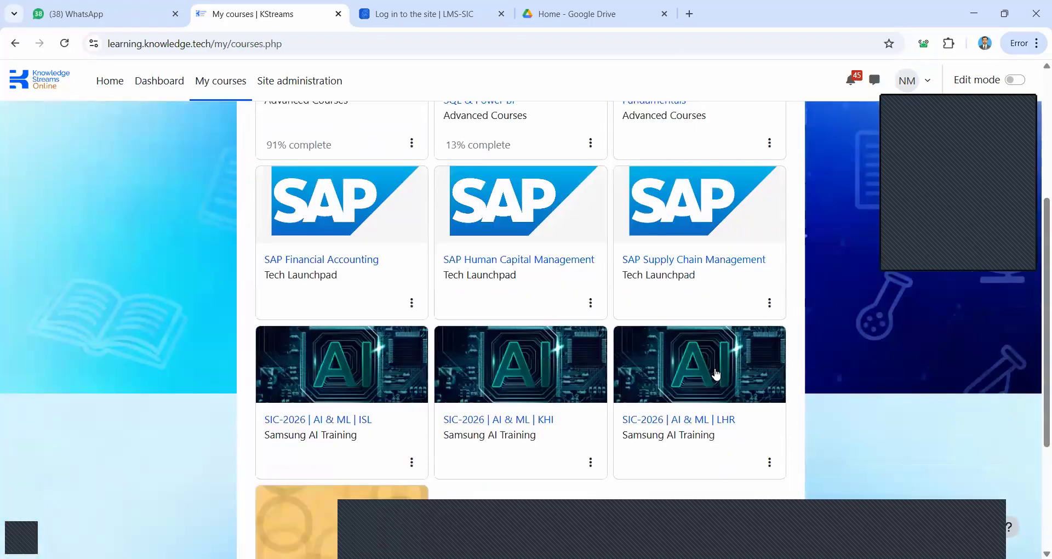
scroll(716, 376, "down", 2)
scroll(716, 371, "up", 3)
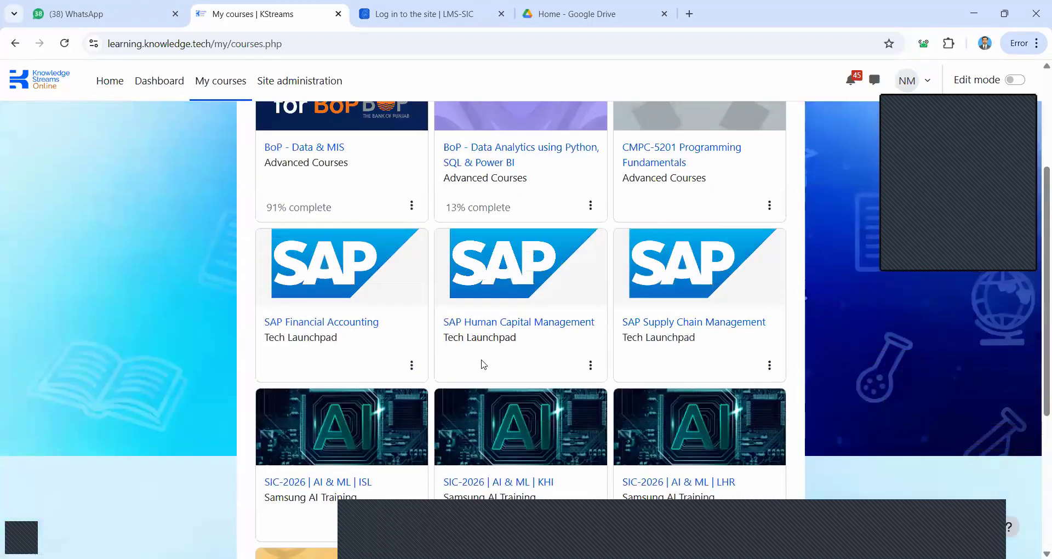
left_click(342, 327)
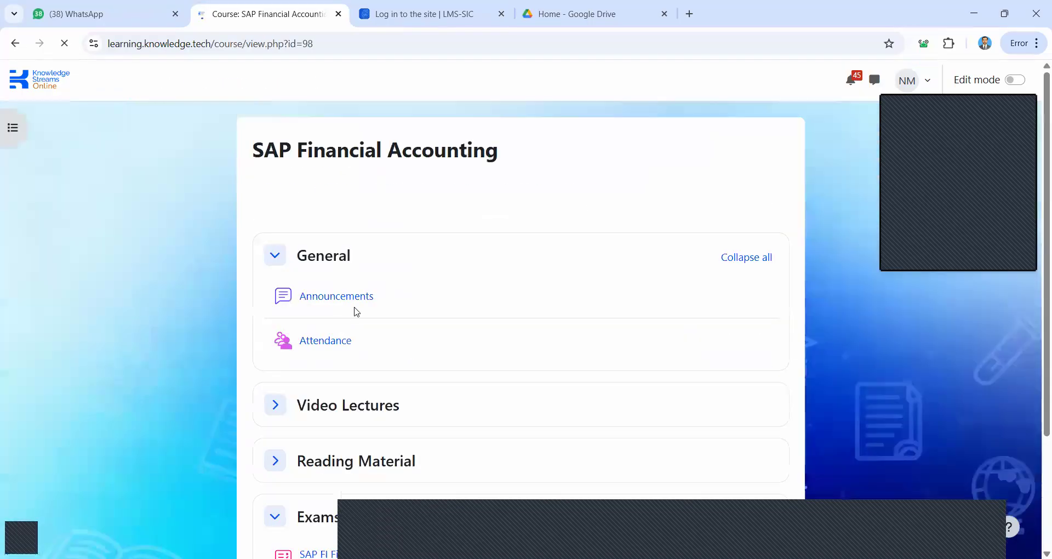
Collapse the General section and view the additional options available for the SAP Financial Accounting course
left_click(275, 255)
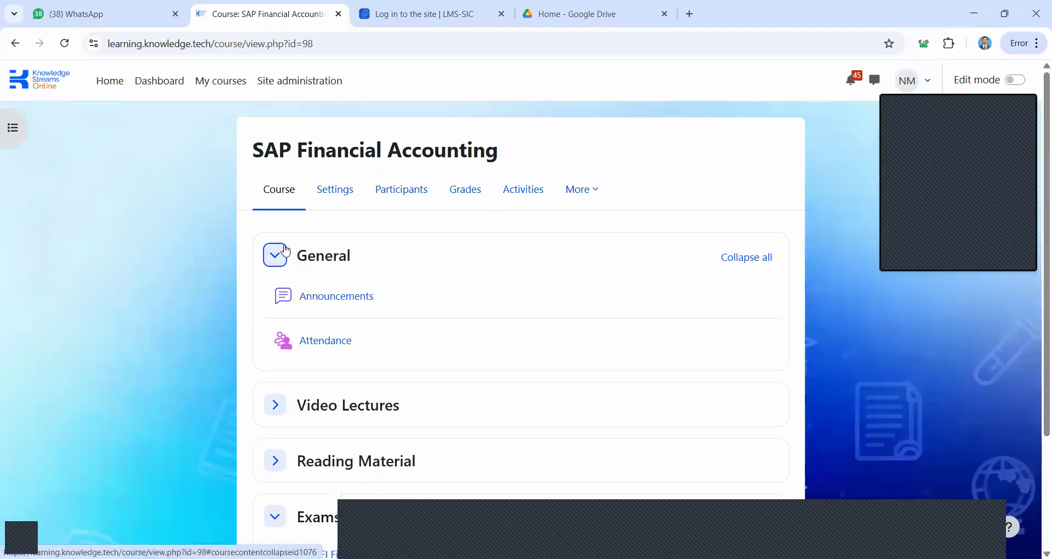
left_click_drag(501, 152, 252, 151)
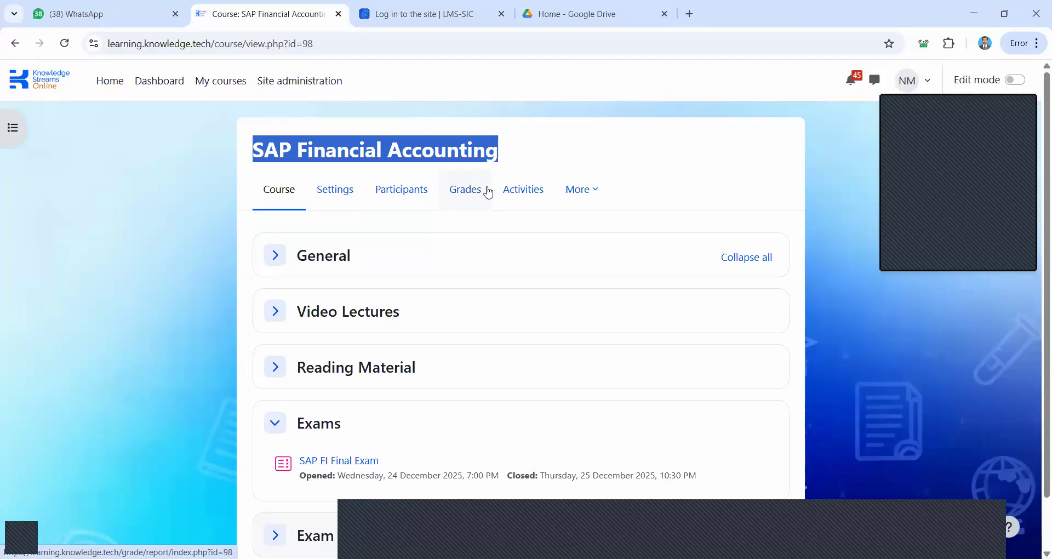
left_click(575, 190)
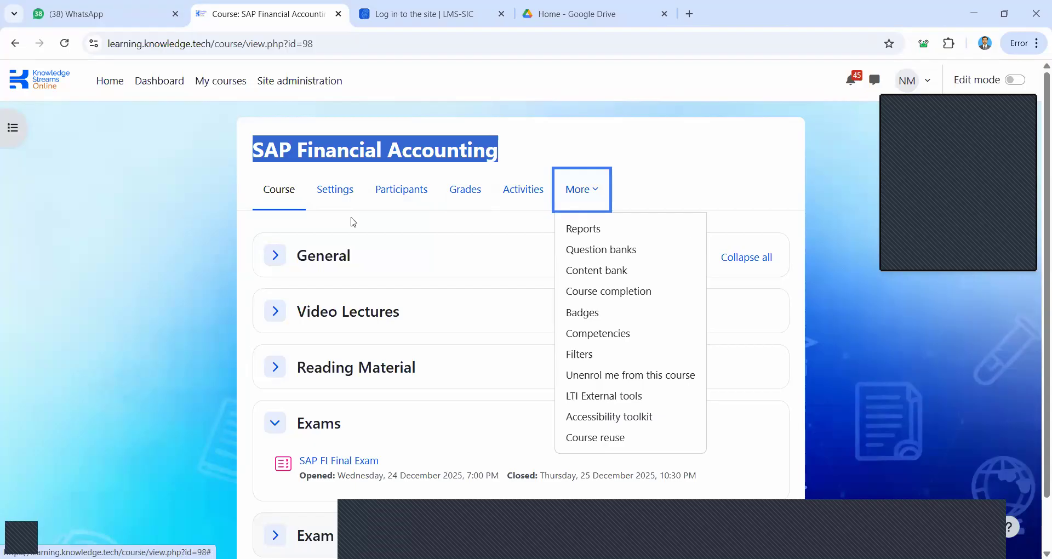
left_click(278, 220)
Open the Attendance activity from the General section and look over the sessions for Feb 16 - Feb 22
scroll(278, 220, "down", 1)
left_click(275, 204)
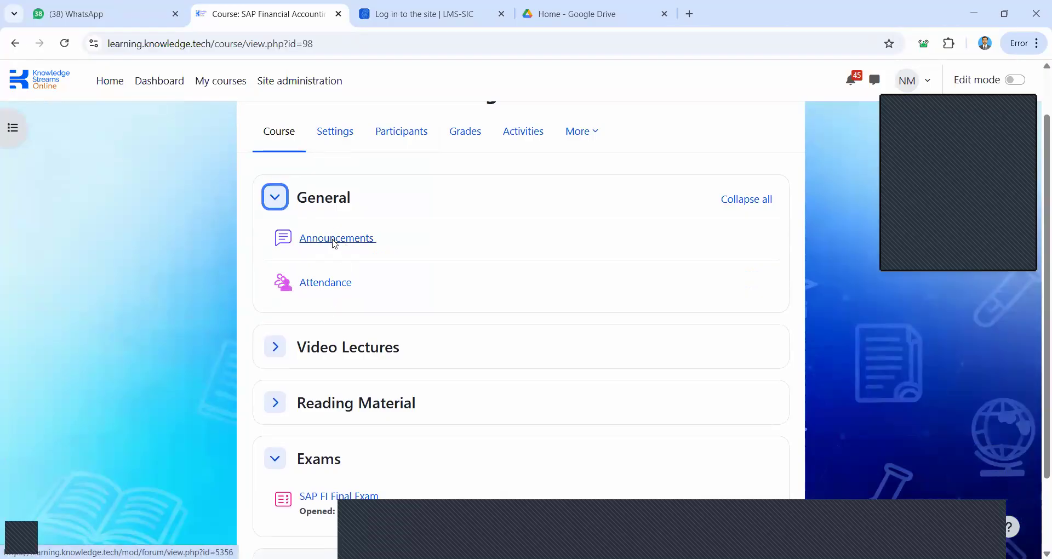
left_click(326, 293)
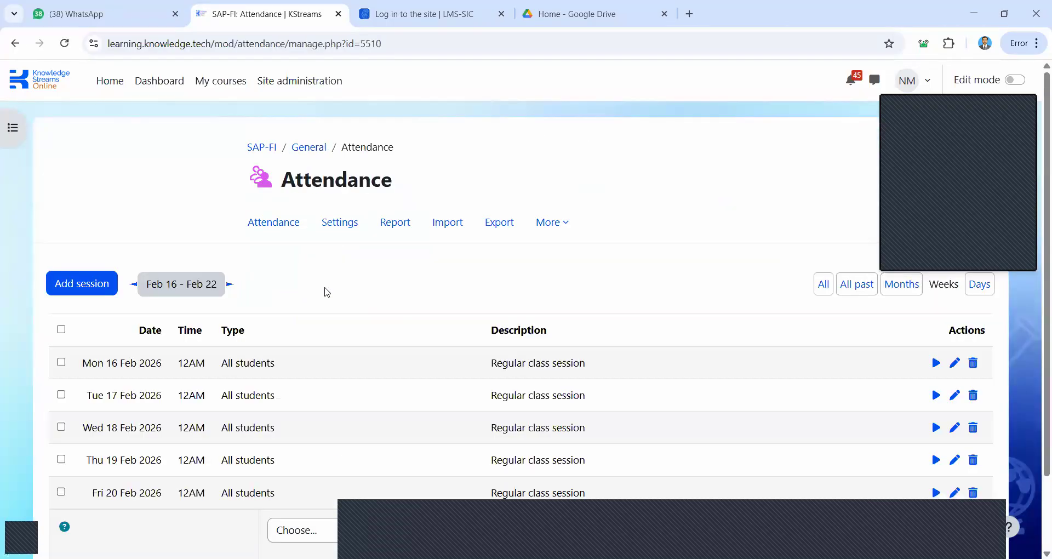
scroll(324, 291, "down", 2)
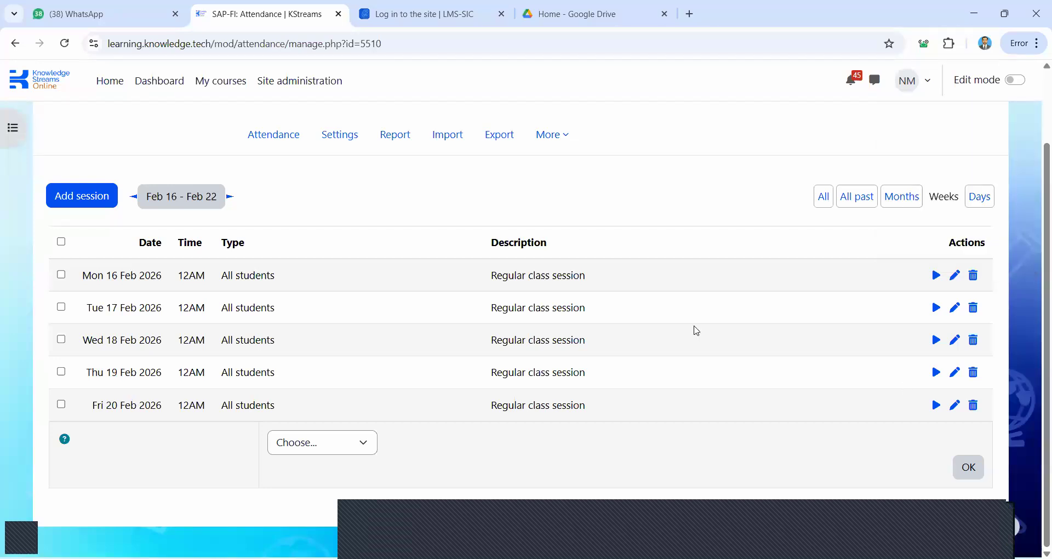
scroll(696, 331, "up", 2)
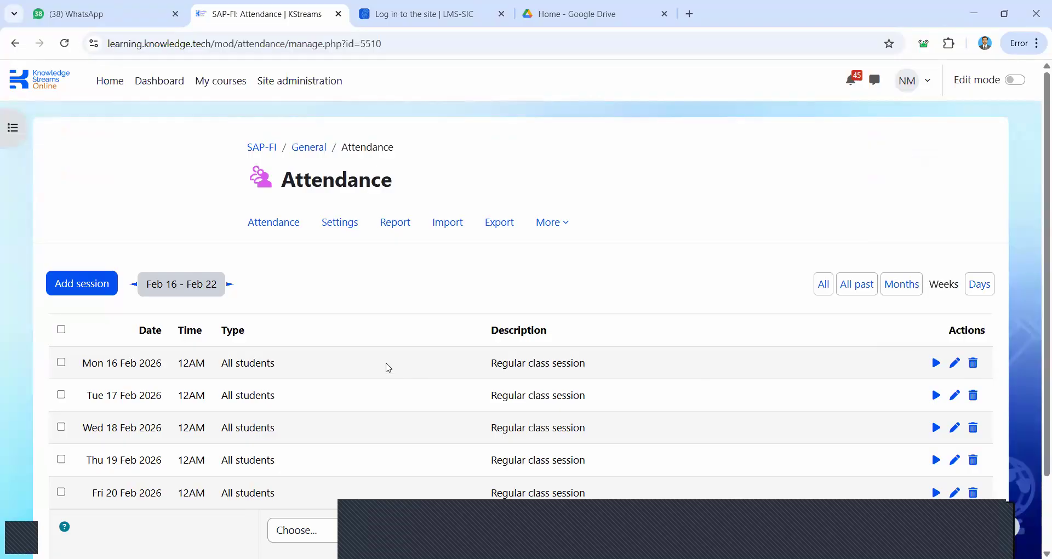
scroll(172, 412, "down", 2)
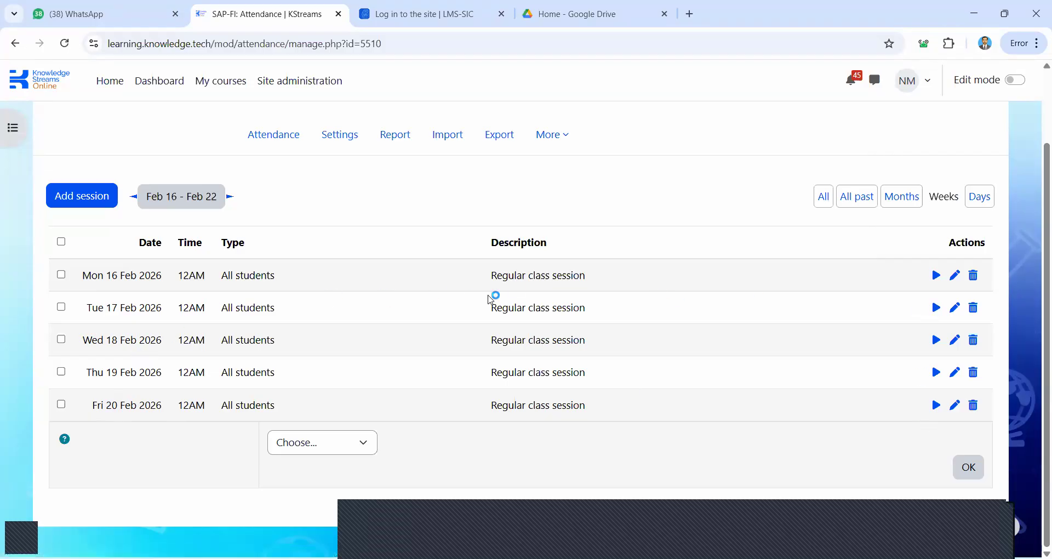
Start taking attendance for the Tue 17 Feb 2026 session and review its student list
left_click(936, 308)
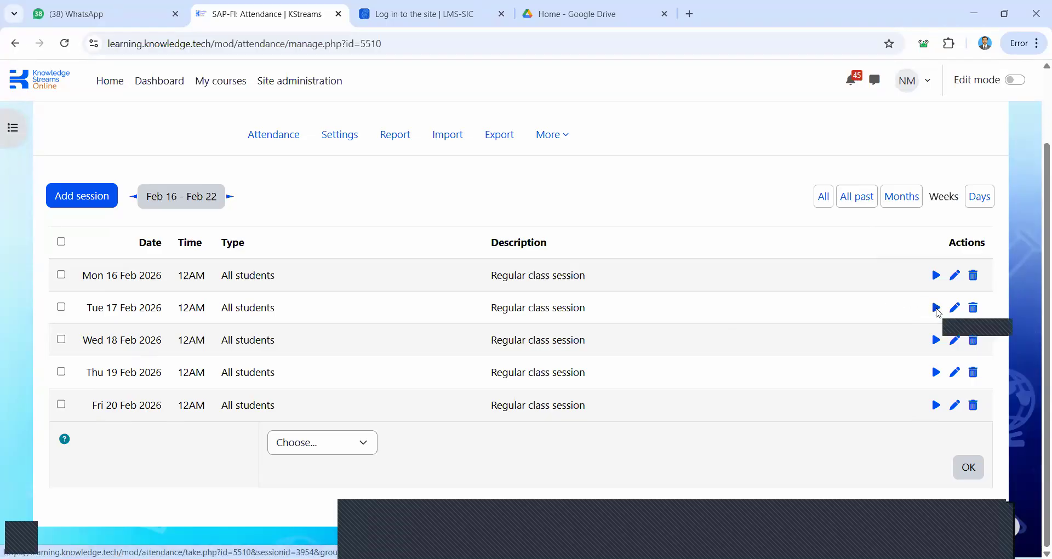
scroll(735, 211, "down", 5)
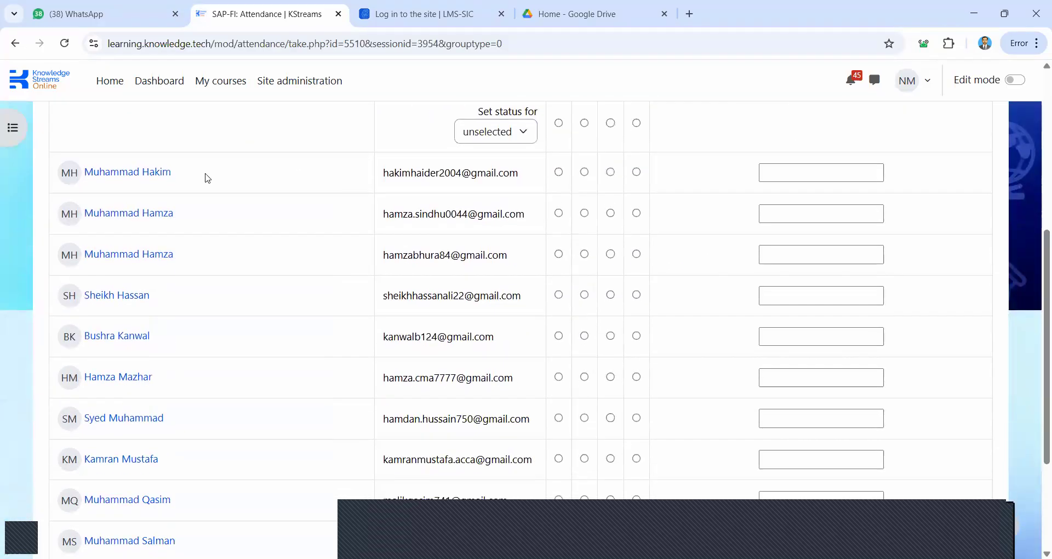
scroll(206, 177, "up", 3)
scroll(205, 176, "down", 6)
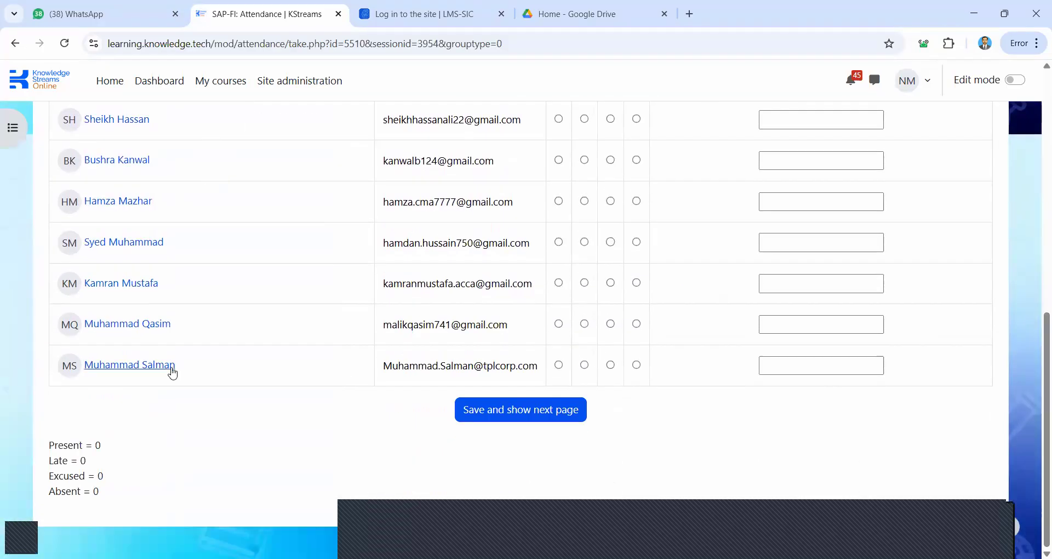
scroll(173, 376, "up", 5)
scroll(173, 376, "down", 5)
scroll(484, 396, "up", 5)
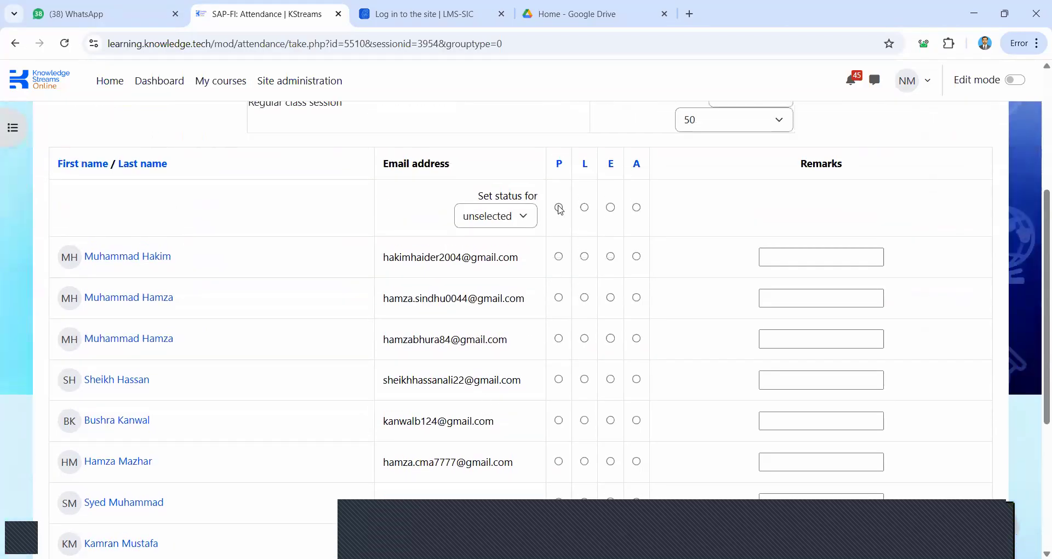
Mark the first four students in the list as Present, Late, Excused and Absent respectively
left_click(559, 257)
left_click(584, 299)
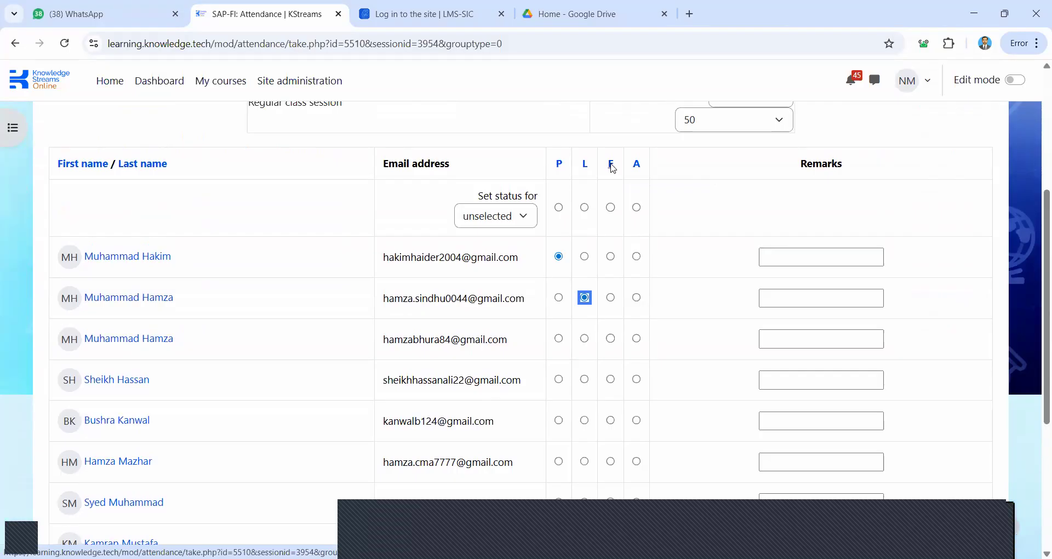
left_click(610, 338)
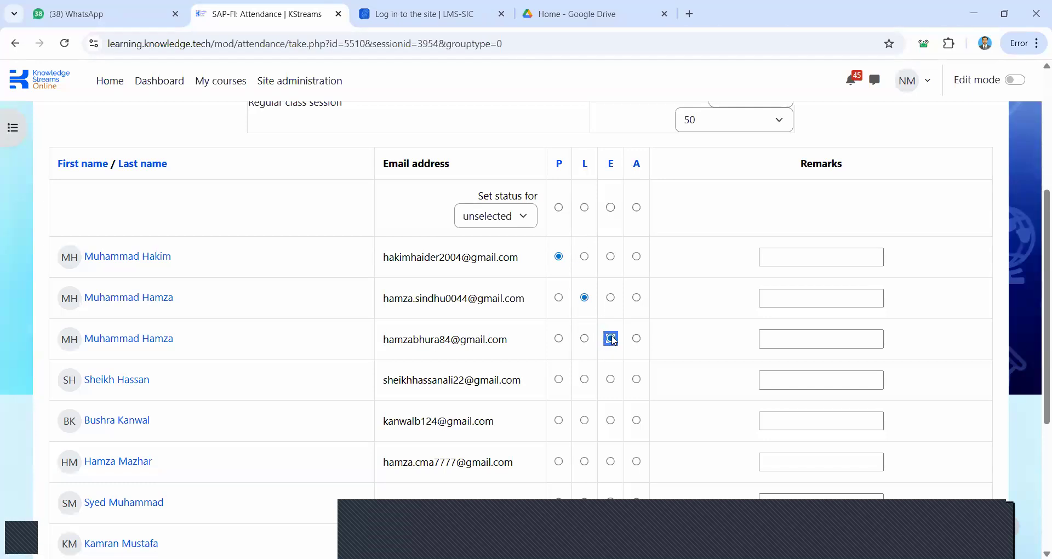
left_click(637, 379)
Mark the fifth student Present, the sixth through eighth Late, the ninth Absent and the tenth Present, and save the attendance
scroll(637, 382, "down", 1)
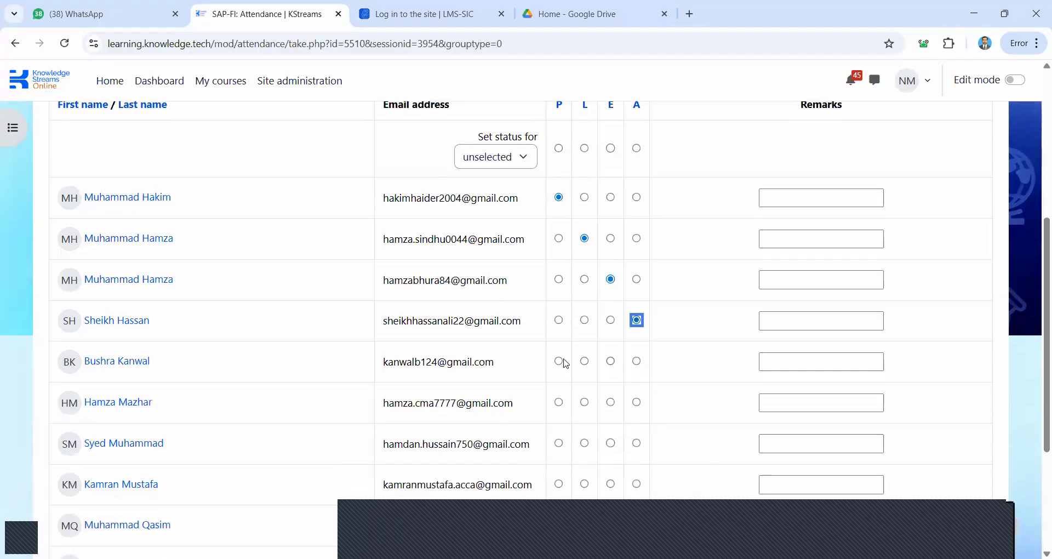
left_click(559, 362)
left_click(585, 402)
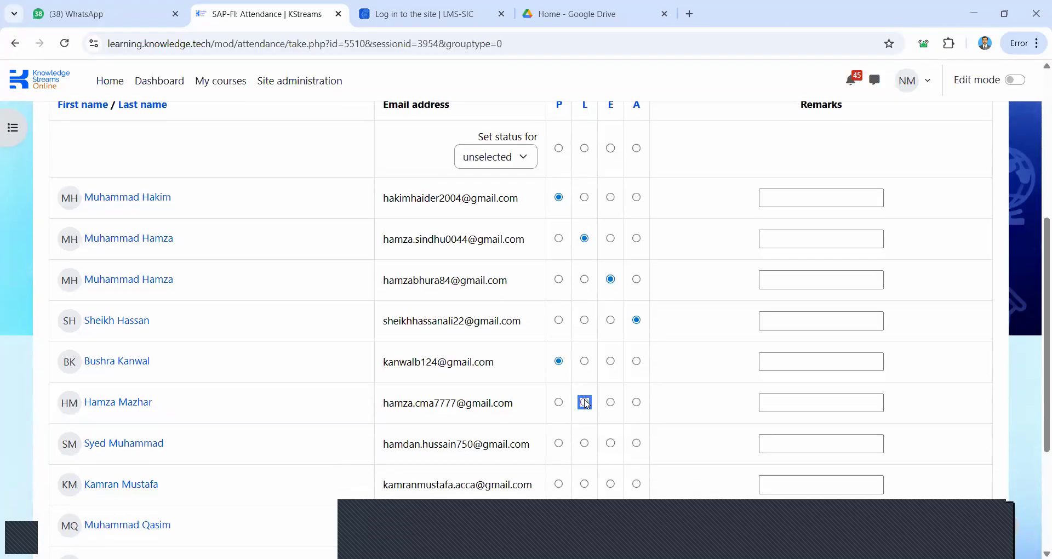
scroll(586, 406, "down", 3)
left_click(584, 243)
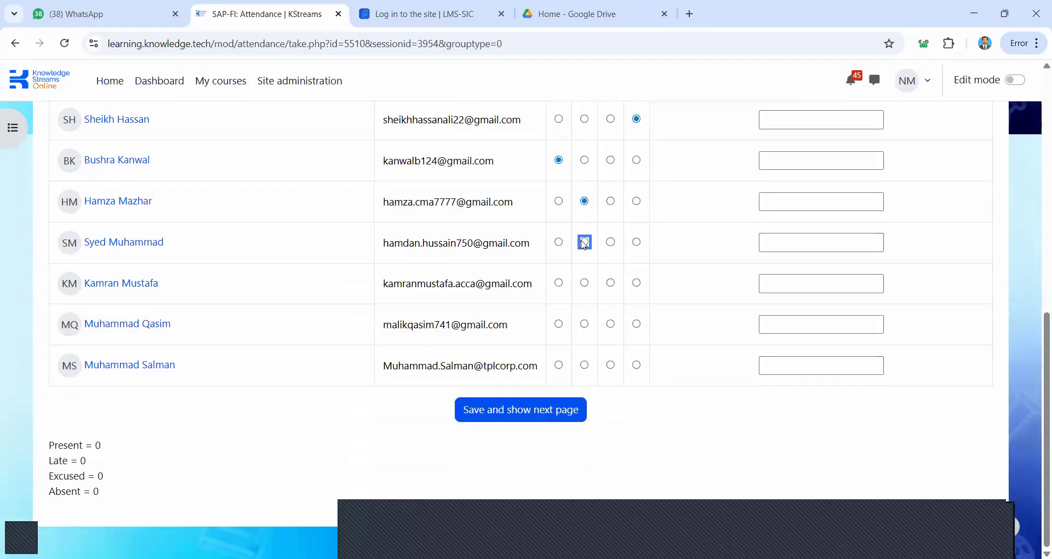
left_click(585, 284)
left_click(637, 325)
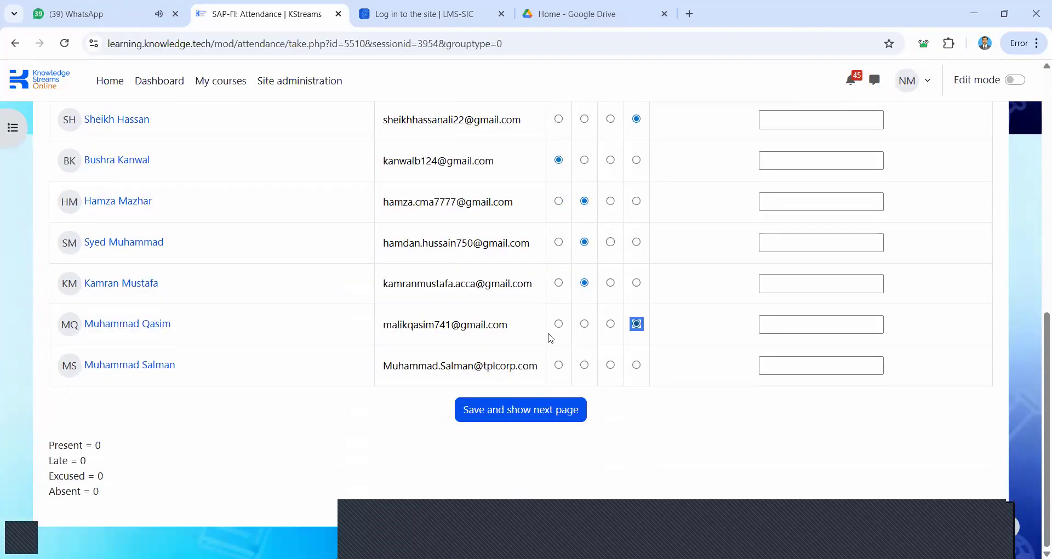
left_click(559, 364)
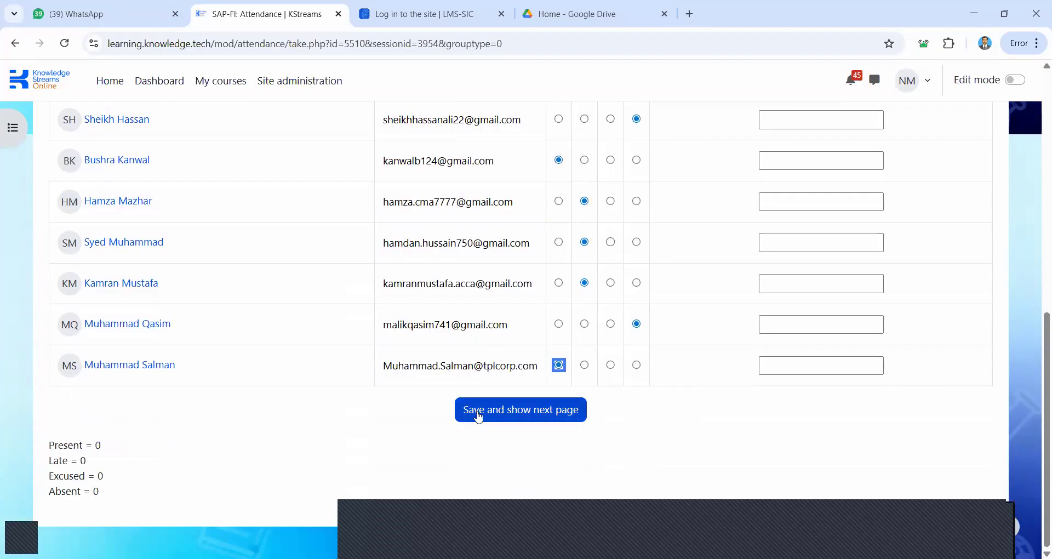
left_click(569, 414)
Reopen the Tue 17 Feb 2026 session and review the saved student marks and the status totals below the list
scroll(495, 389, "down", 3)
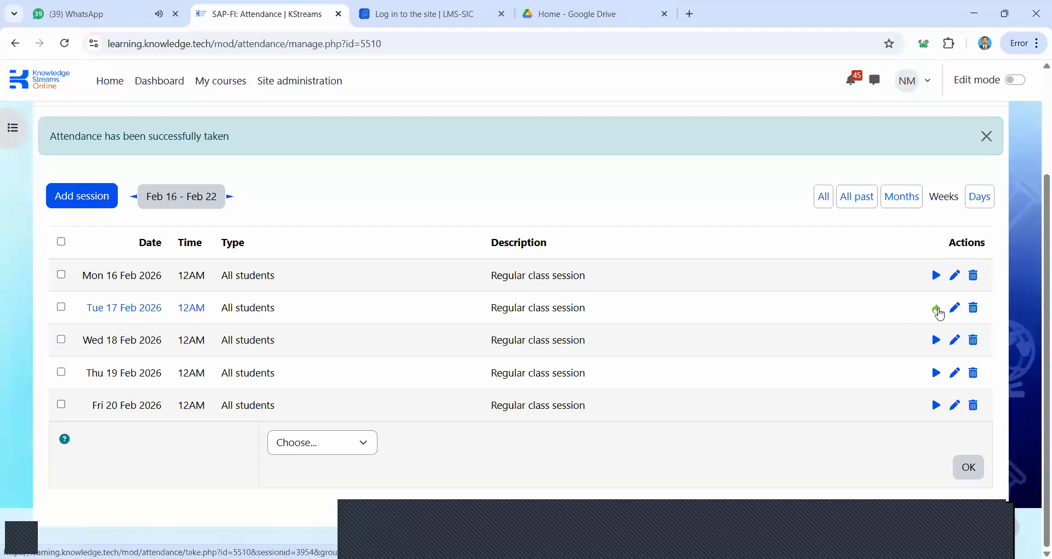
left_click(936, 309)
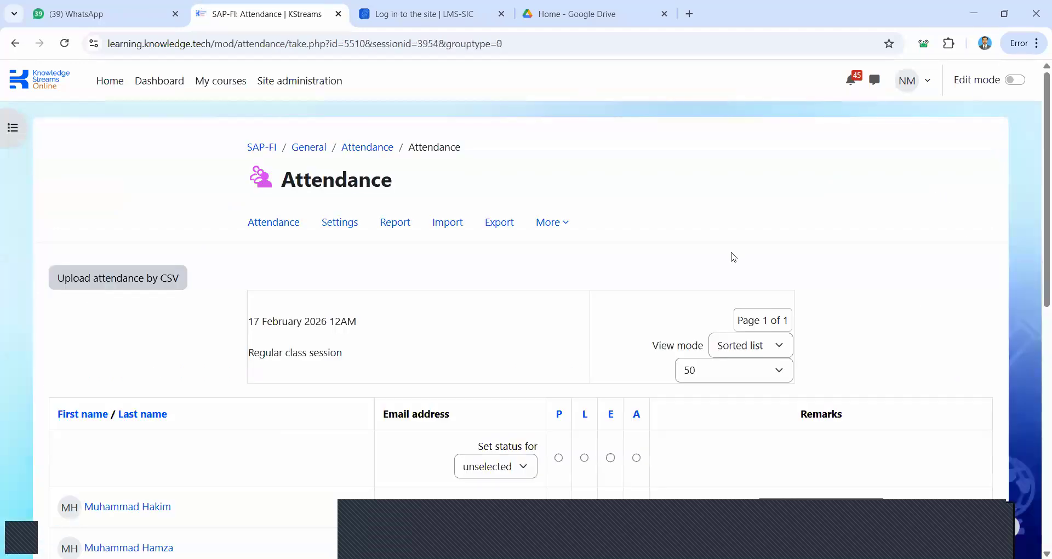
scroll(734, 256, "down", 2)
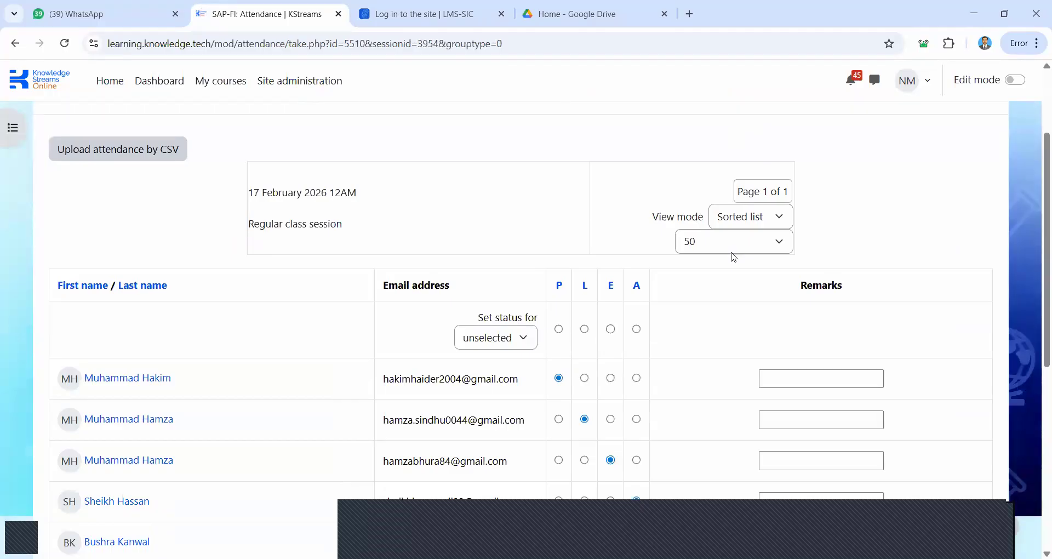
scroll(731, 255, "up", 1)
scroll(730, 253, "down", 8)
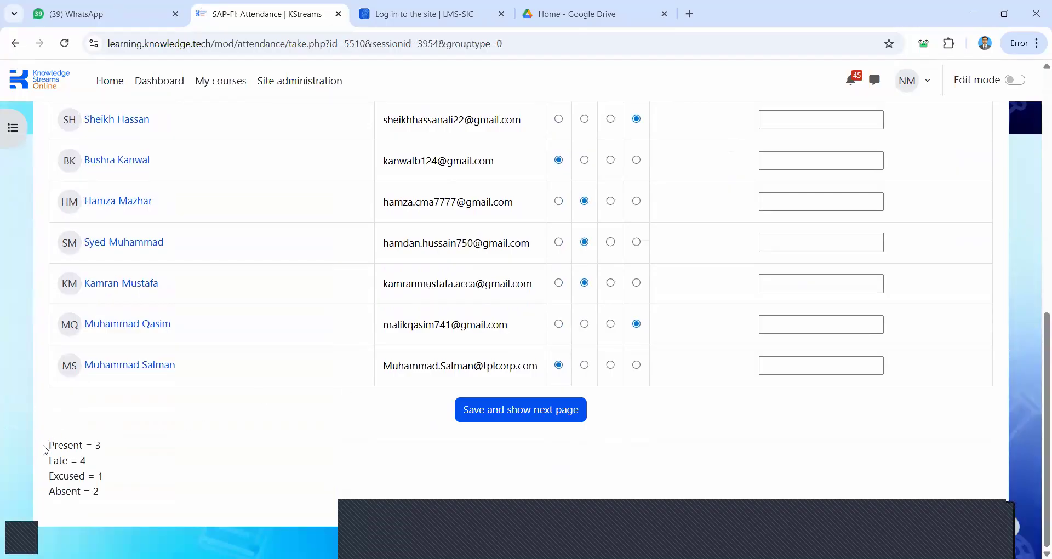
triple_click(87, 442)
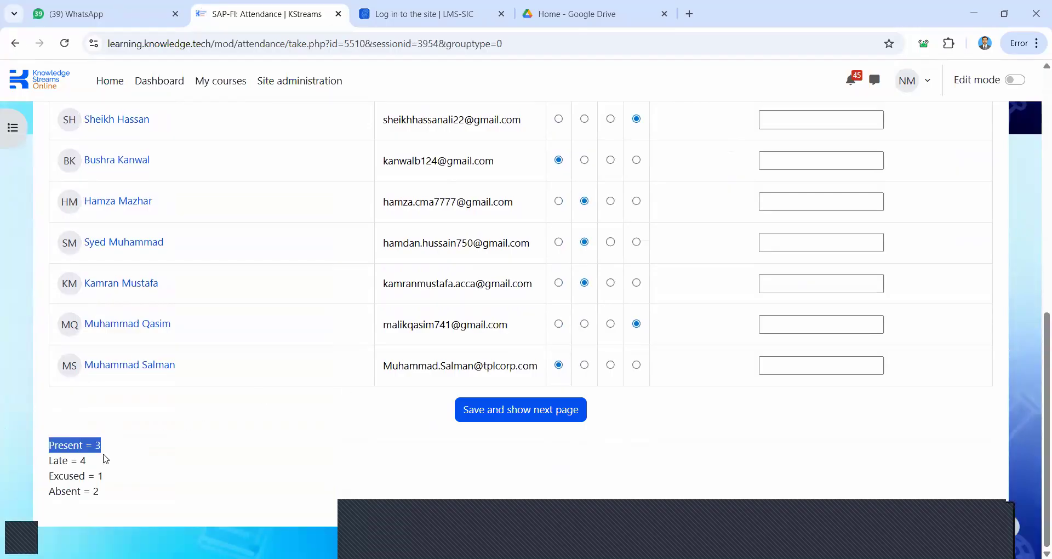
left_click_drag(104, 460, 32, 469)
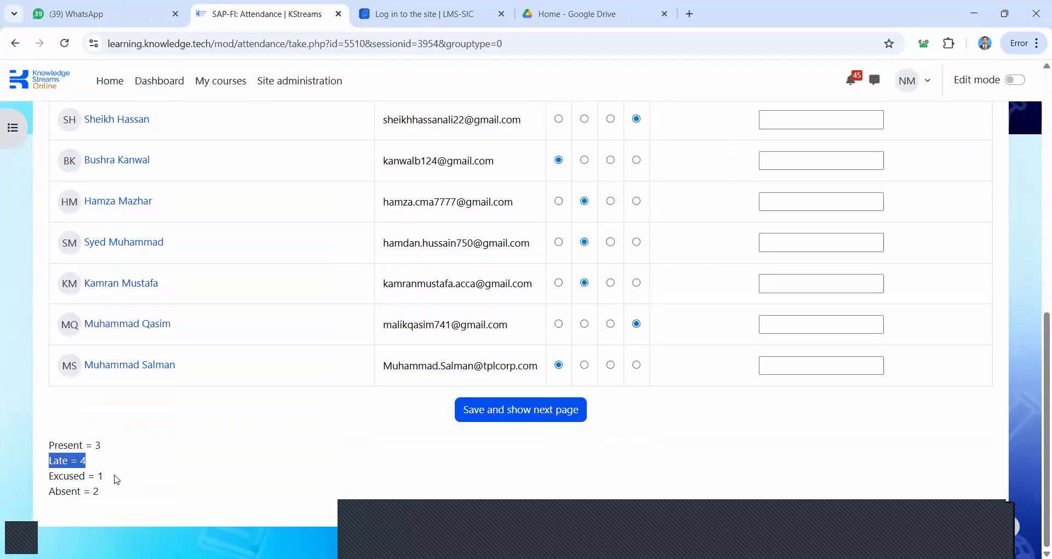
left_click(107, 496)
scroll(249, 289, "up", 8)
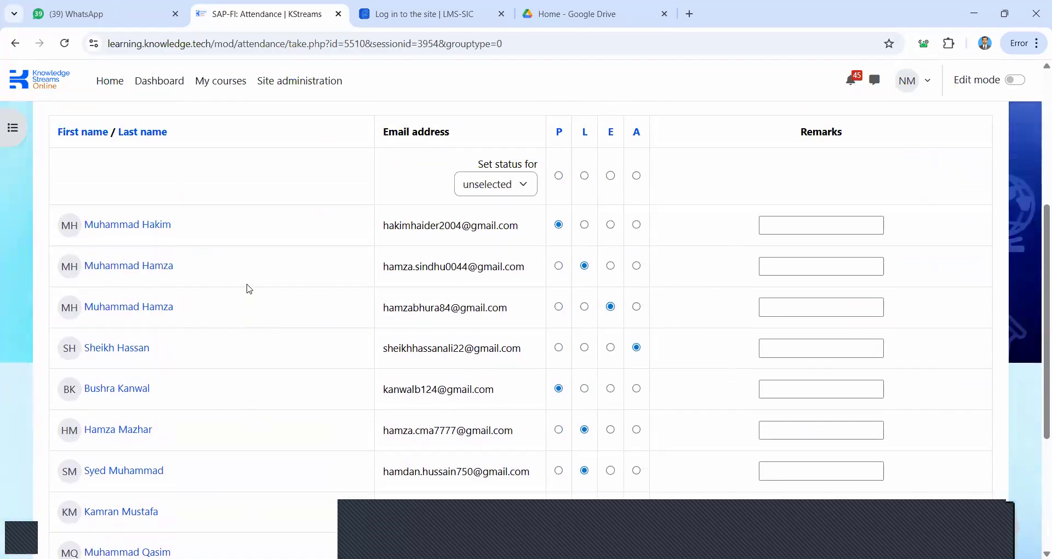
scroll(389, 180, "up", 2)
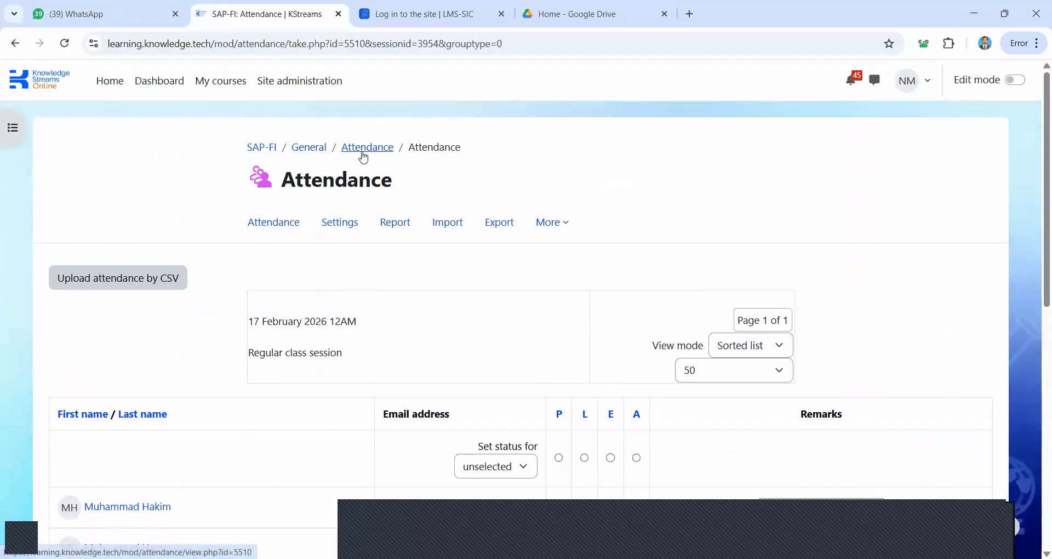
Return to the SAP-FI course page and collapse its General and Exams sections
left_click(258, 149)
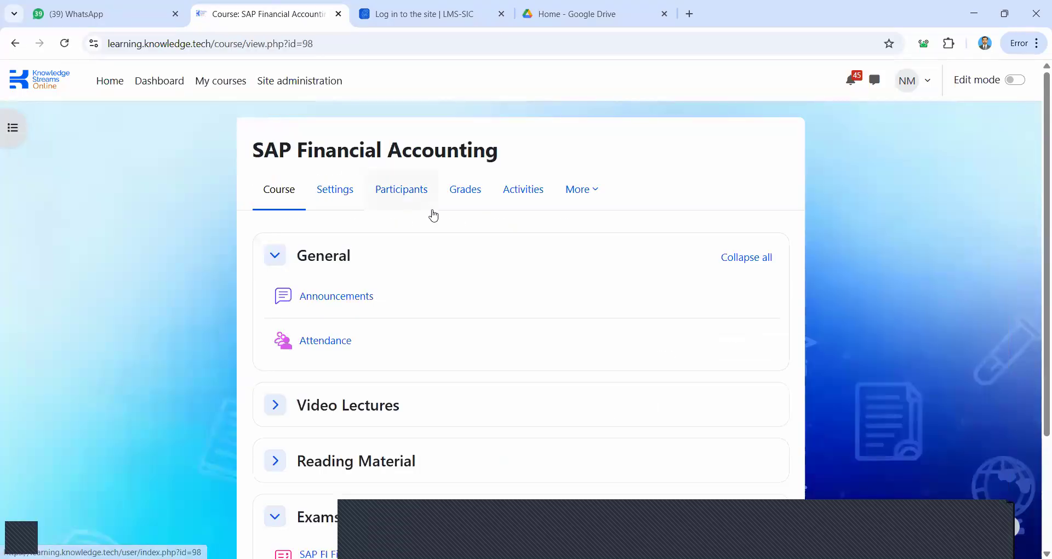
scroll(331, 173, "down", 2)
left_click(331, 174)
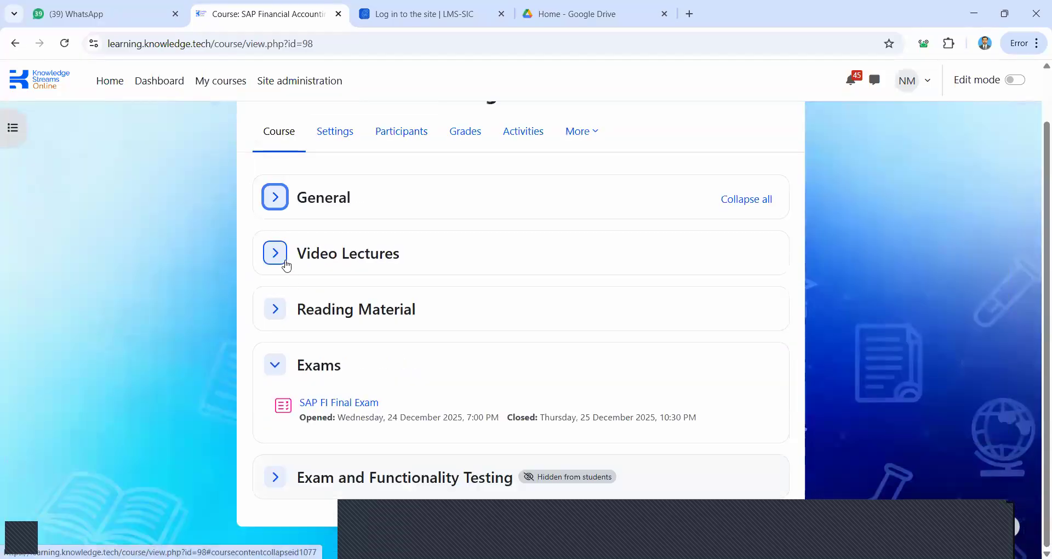
left_click(305, 360)
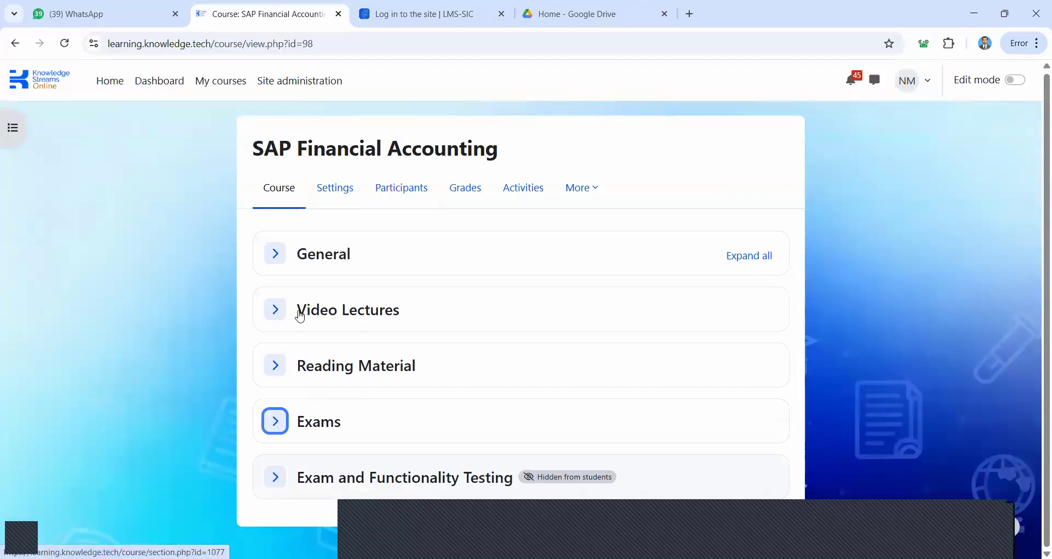
Expand the Video Lectures section and collapse it again, and expand the Reading Material section to check their contents
left_click(277, 311)
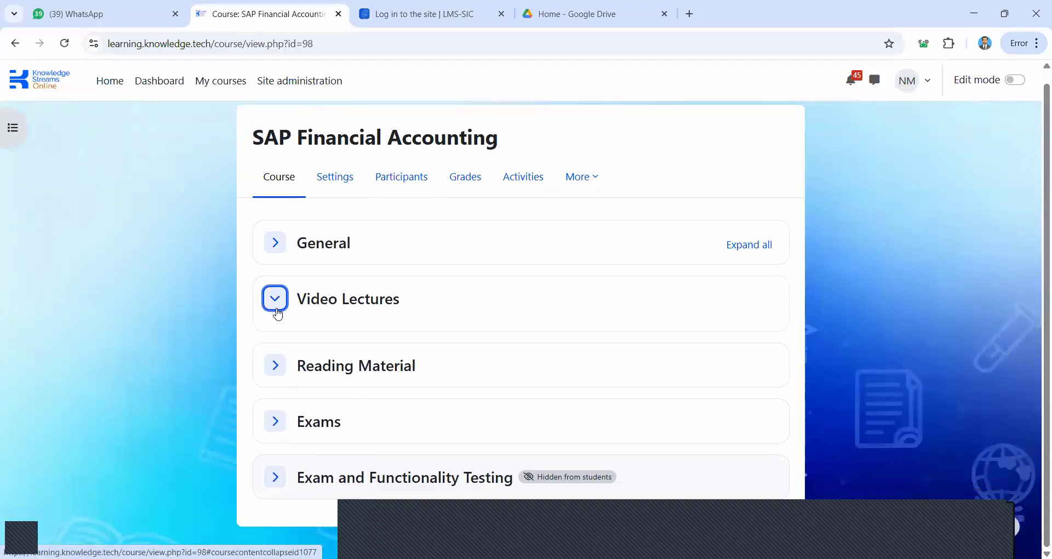
left_click(277, 314)
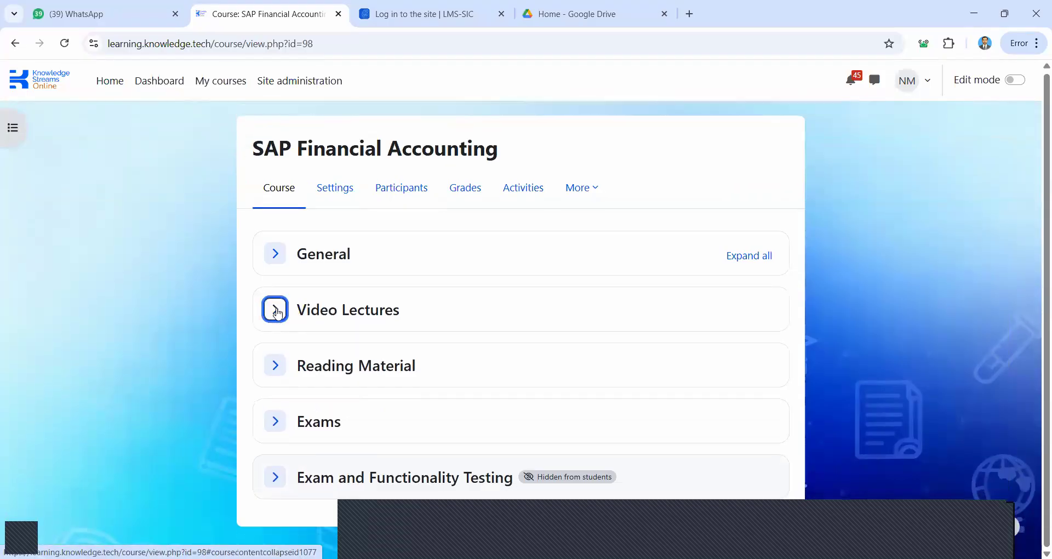
left_click(275, 375)
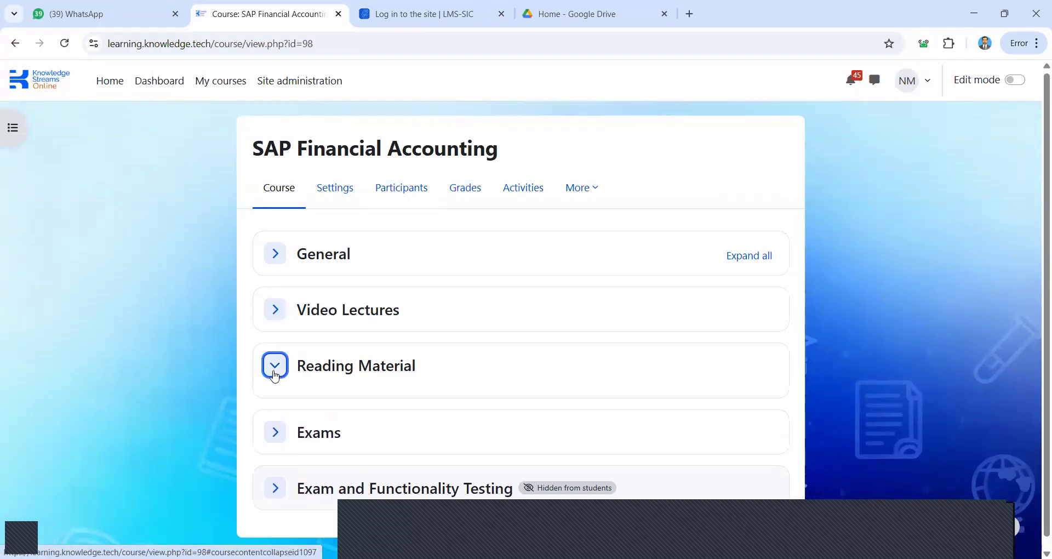
Turn on edit mode for the course and delete the Video Lectures section
left_click(1017, 80)
scroll(660, 266, "down", 3)
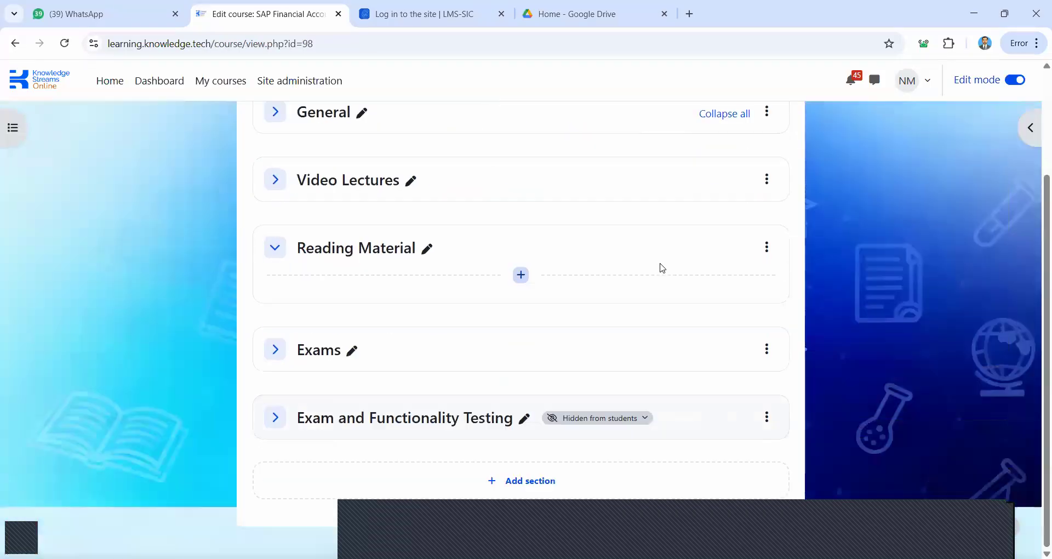
left_click(770, 170)
left_click(712, 344)
left_click(676, 185)
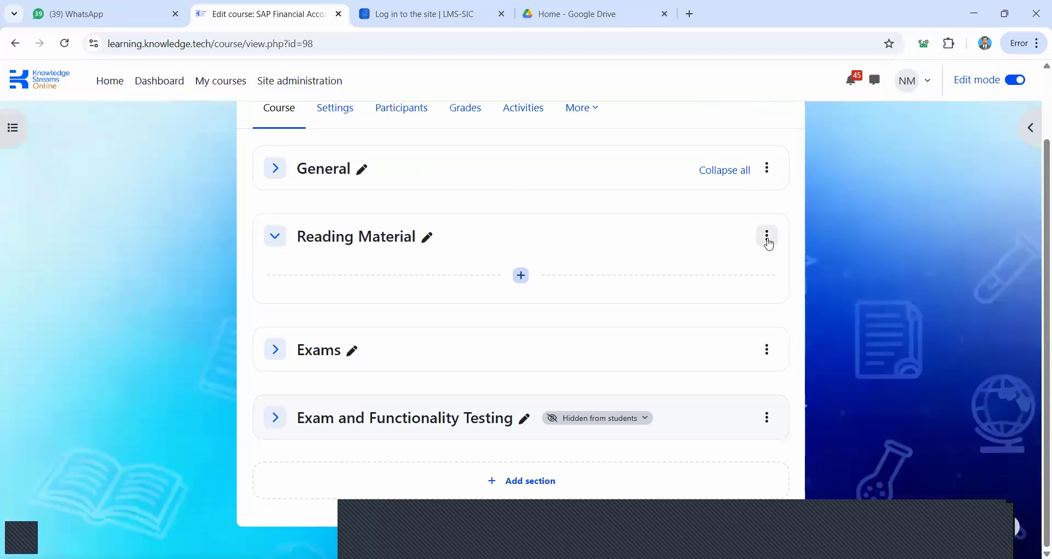
Delete the Reading Material section from the course
left_click(769, 238)
left_click(727, 411)
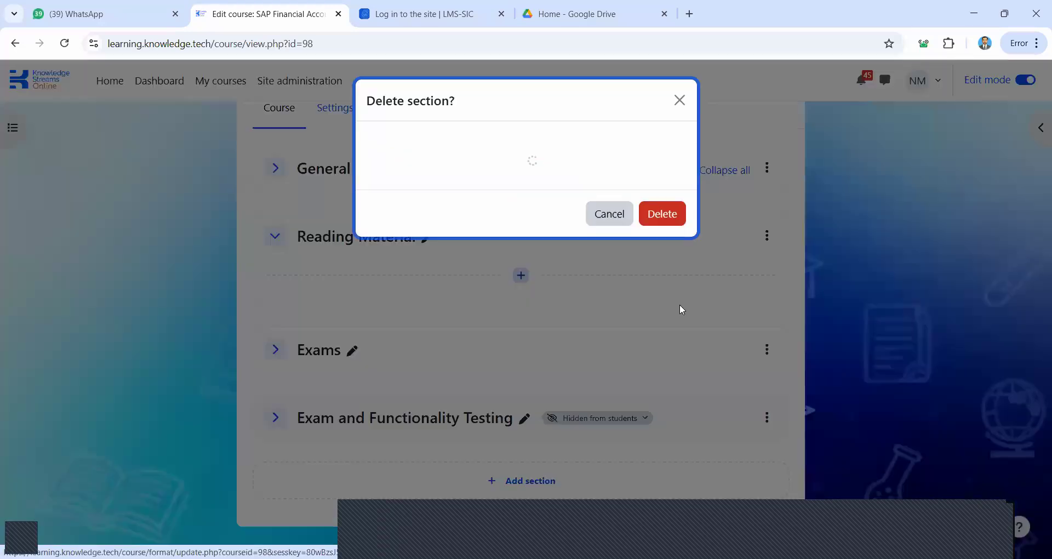
left_click(663, 185)
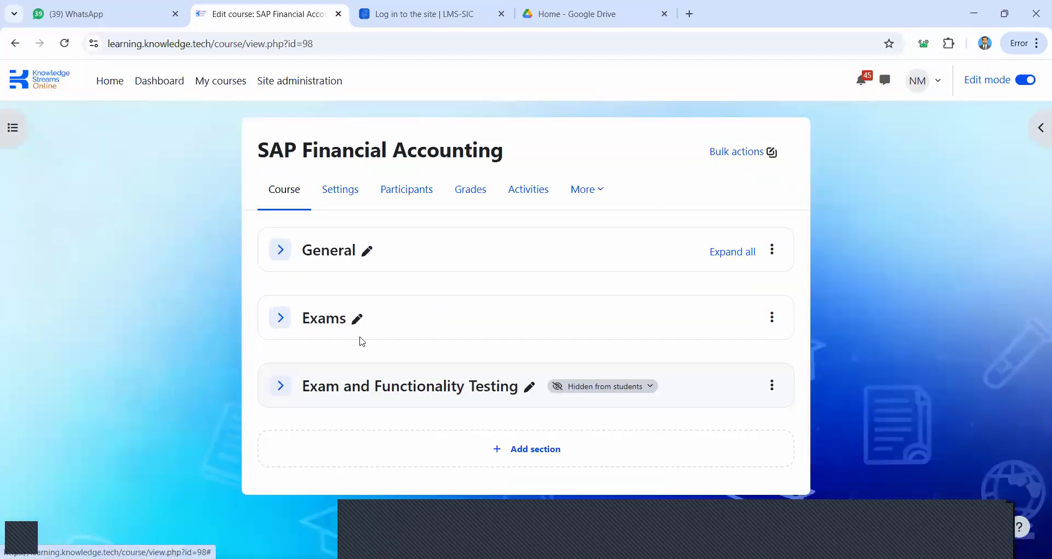
Expand the Exams section to look at its contents and collapse it again
left_click(280, 318)
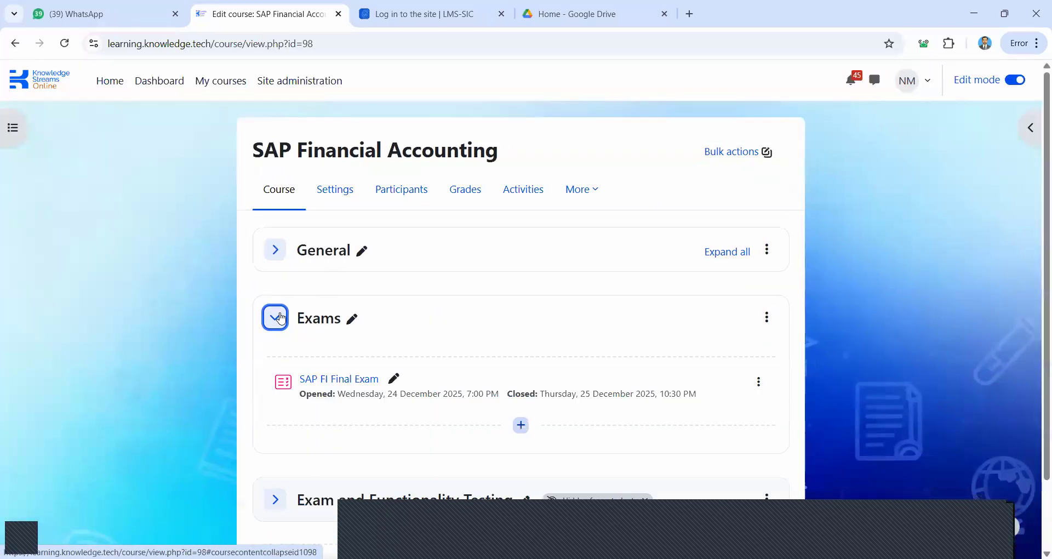
scroll(391, 377, "down", 1)
left_click(275, 295)
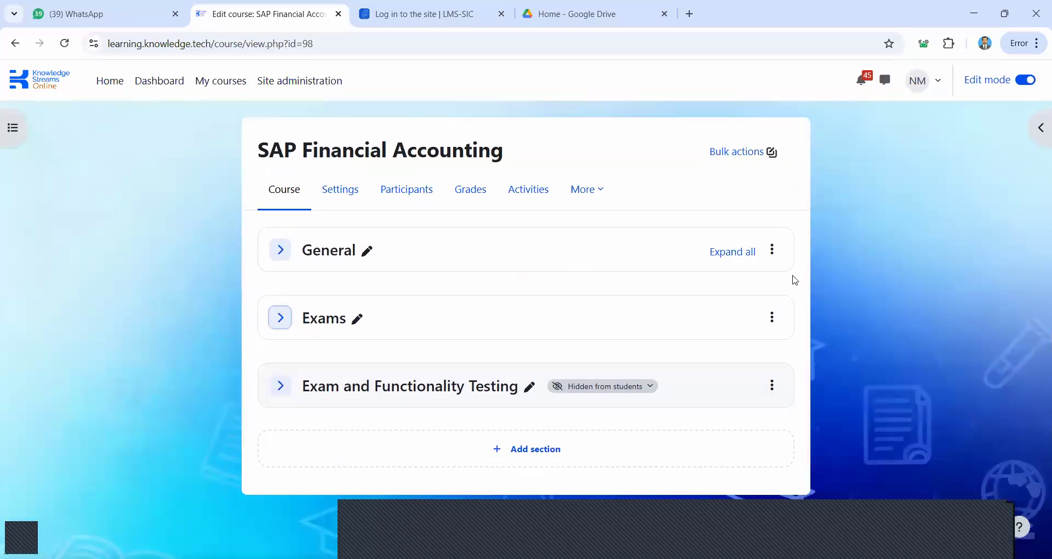
Add a new section to the course and move it between the General and Exams sections
left_click(536, 462)
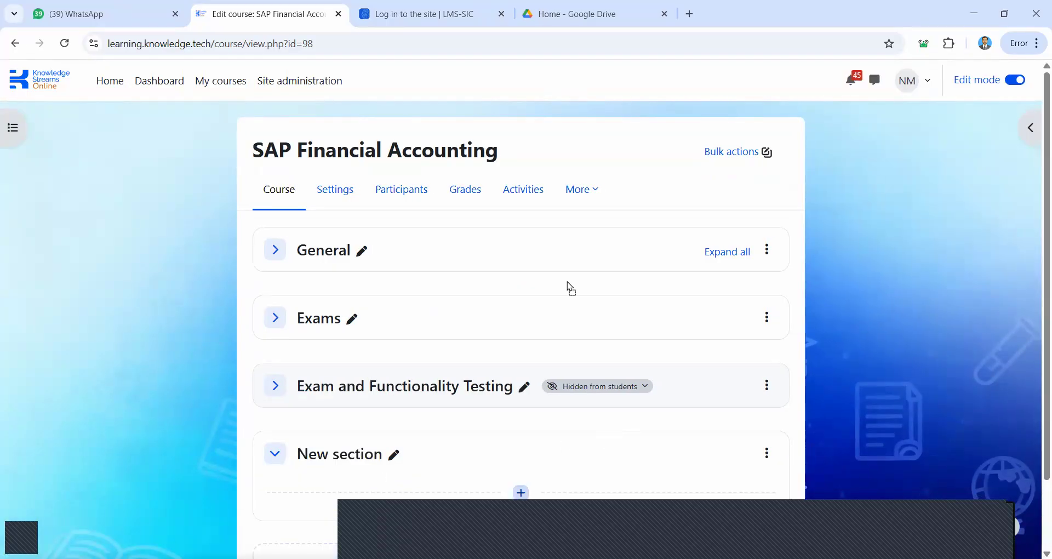
left_click_drag(570, 286, 566, 284)
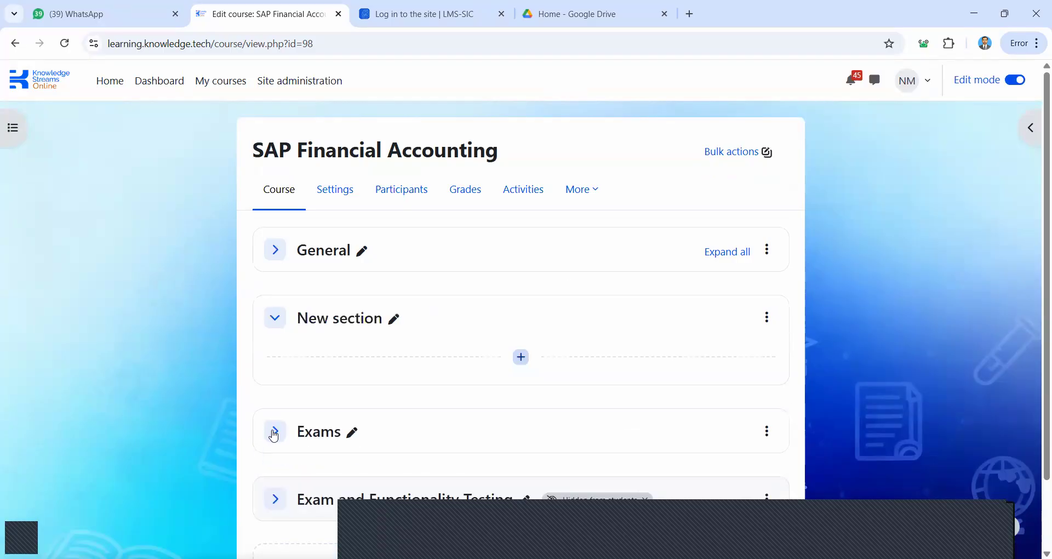
Rename the new section as "Week#1: Basic Math Concepts"
scroll(280, 430, "down", 1)
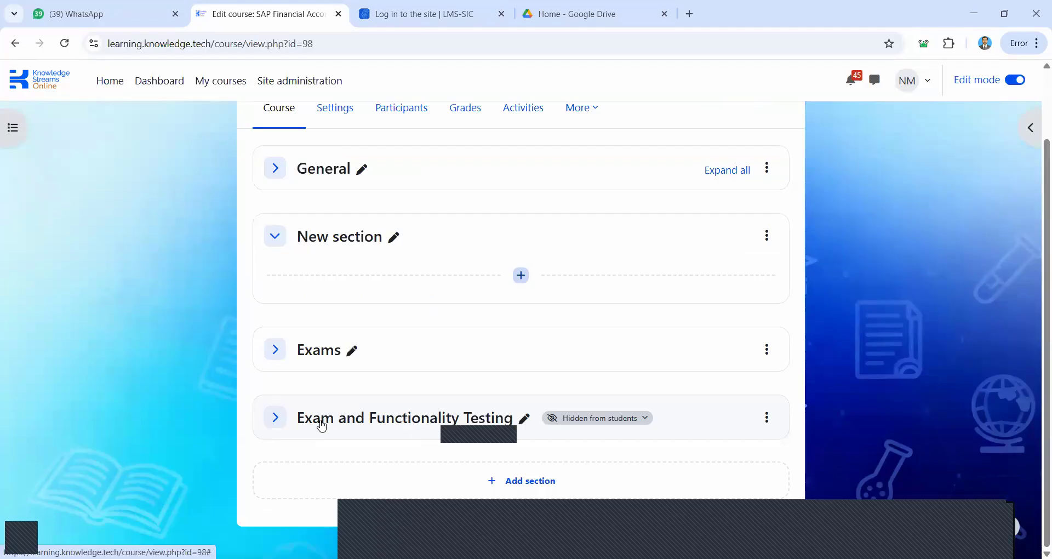
scroll(500, 243, "up", 1)
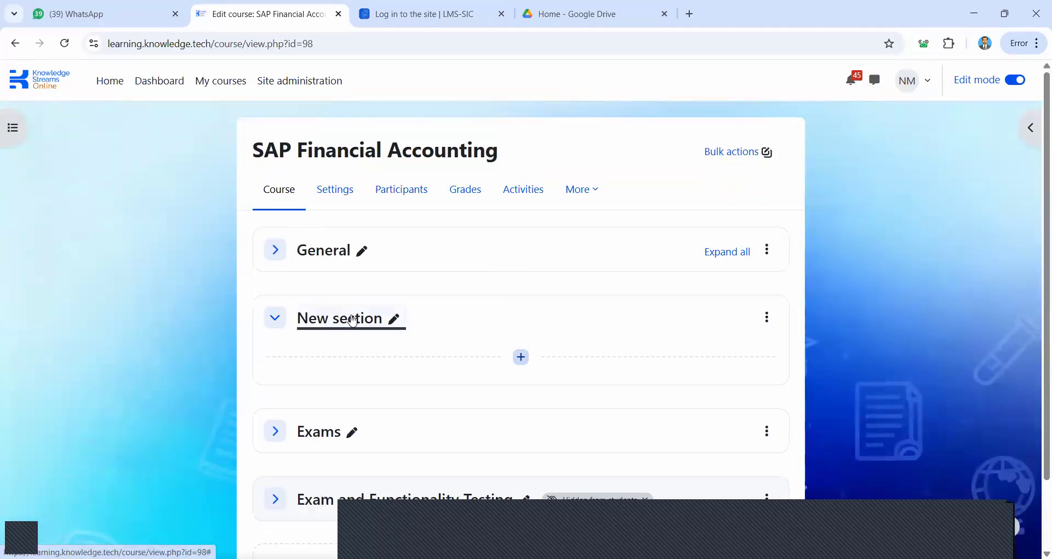
left_click(352, 318)
type("Wee")
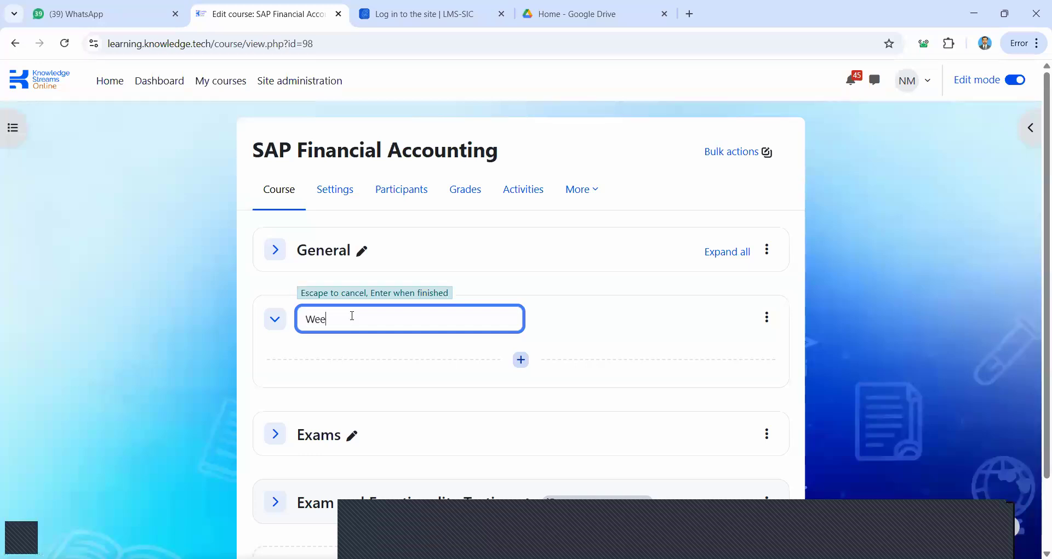
type("k#1")
type(": ")
type("Content")
type(" Simple ")
type("Ma")
key("BackSpace")
key("BackSpace")
key("BackSpace")
key("BackSpace")
key("BackSpace")
key("BackSpace")
key("BackSpace")
type("Basic")
key("BackSpace")
key("BackSpace")
key("BackSpace")
key("BackSpace")
key("BackSpace")
key("BackSpace")
key("BackSpace")
key("BackSpace")
key("BackSpace")
key("BackSpace")
key("BackSpace")
key("BackSpace")
type("Basic Math Concepts")
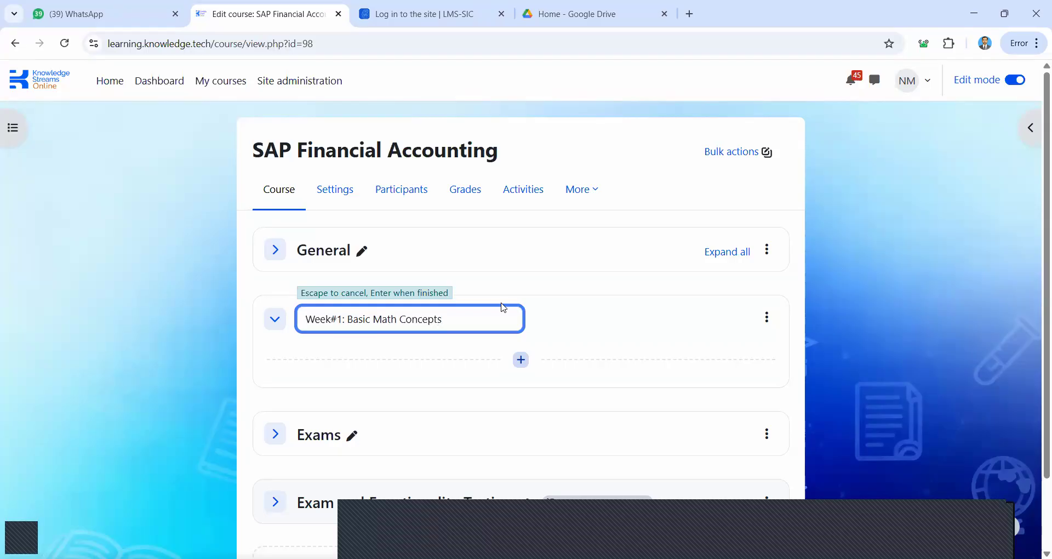
key("Return")
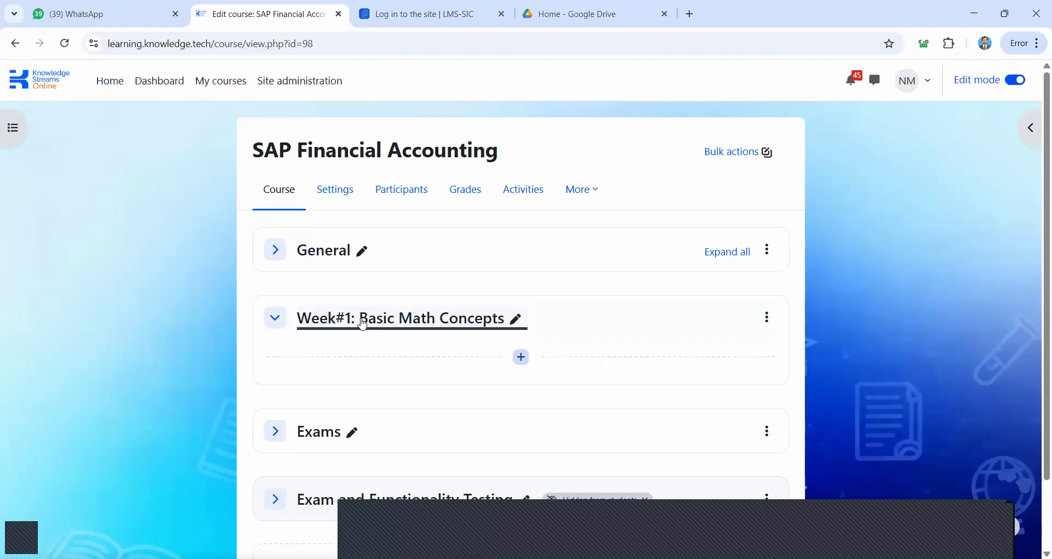
scroll(362, 324, "down", 1)
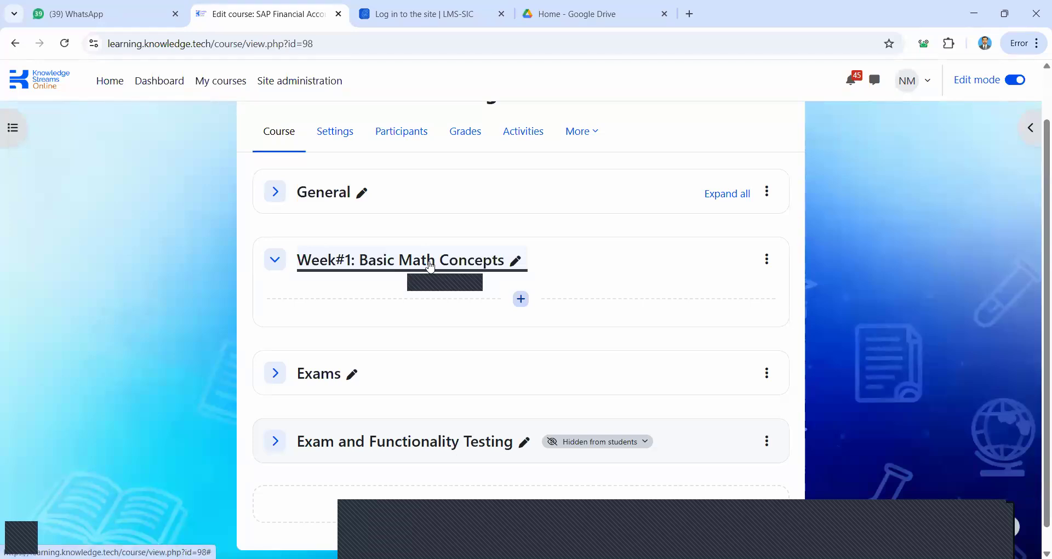
left_click(521, 302)
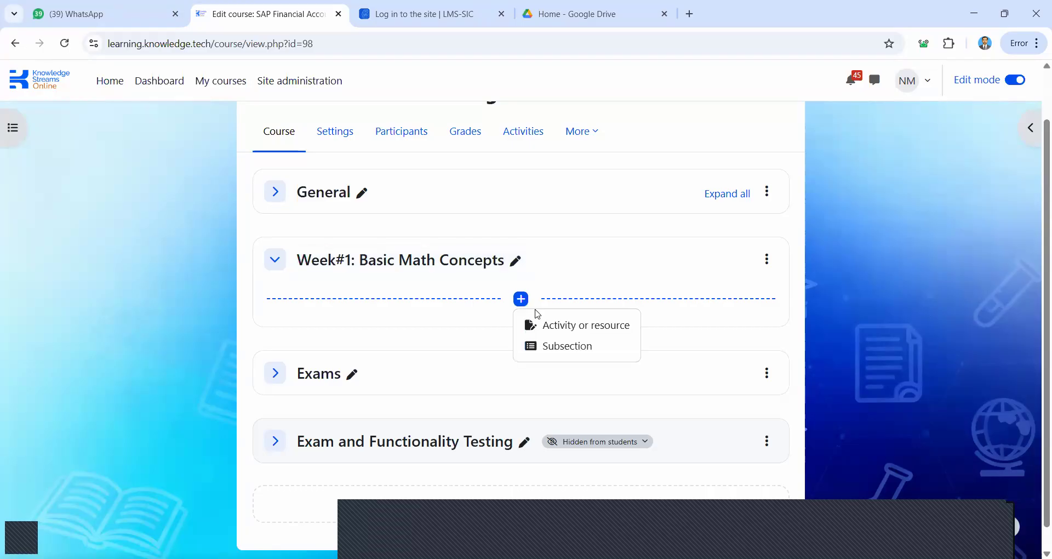
left_click(555, 330)
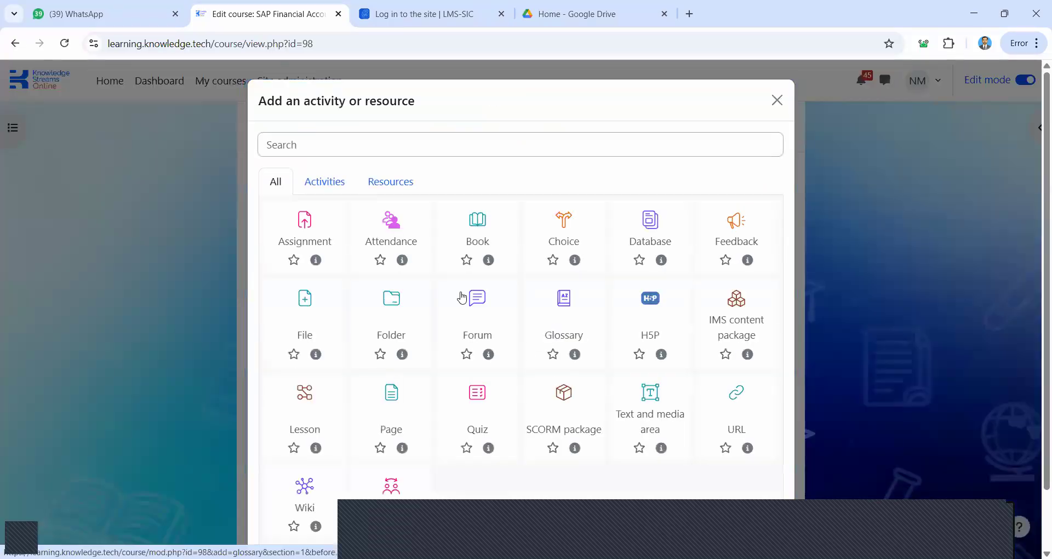
scroll(471, 263, "down", 2)
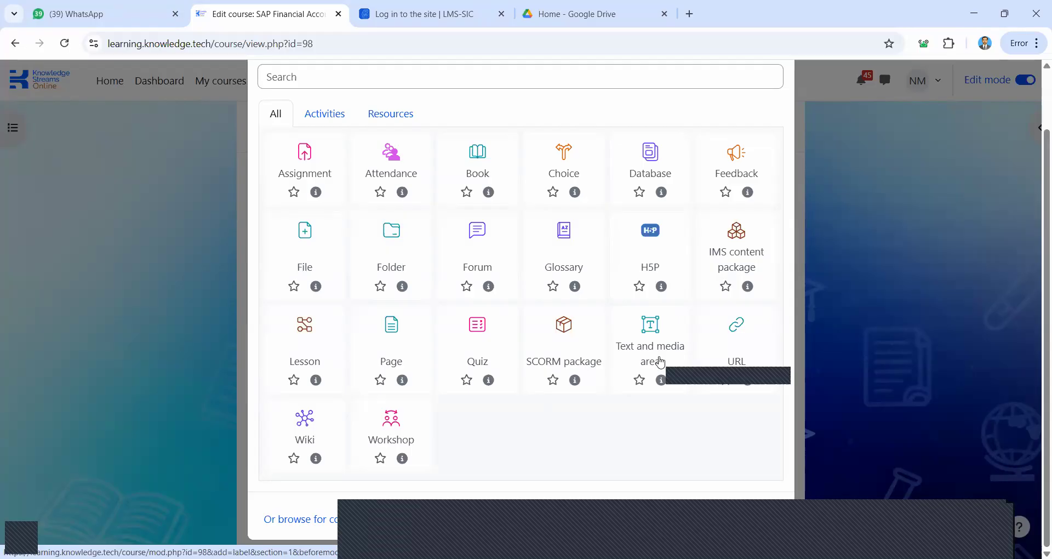
scroll(445, 387, "up", 1)
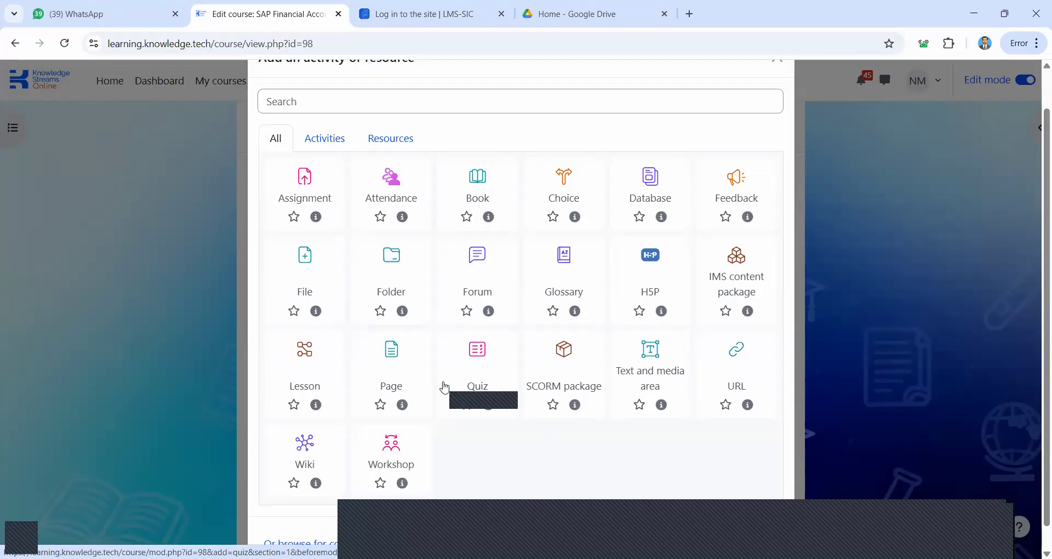
left_click(392, 350)
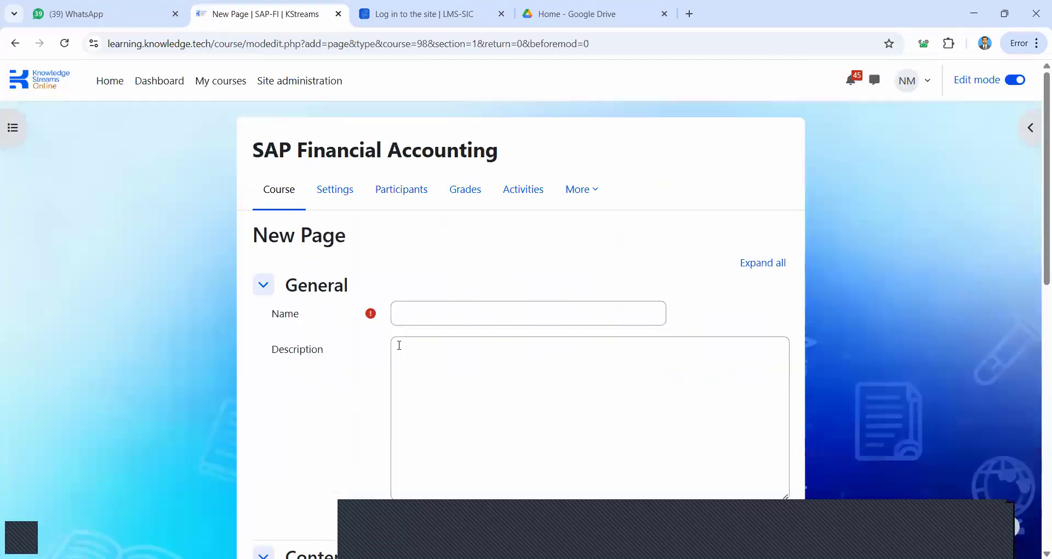
left_click(444, 314)
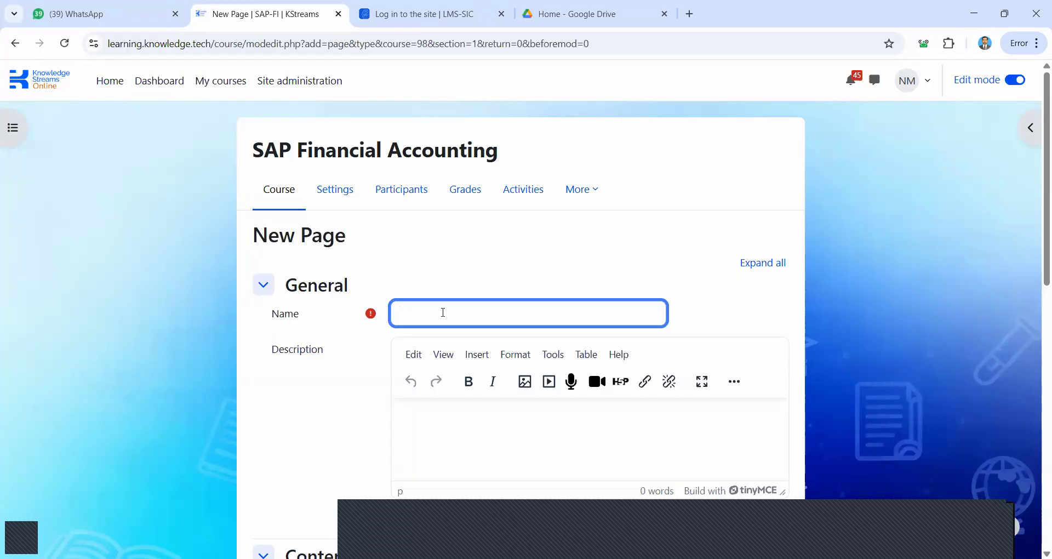
type("Slides for Ba")
key("BackSpace")
key("BackSpace")
type("AI")
type("gebr")
type("ic Equations")
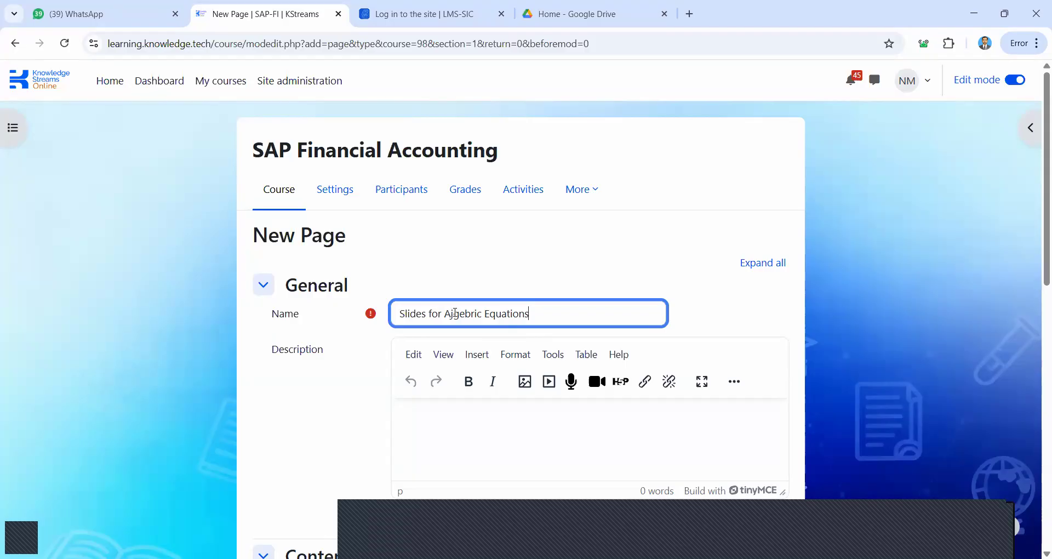
key("BackSpace")
type("l")
scroll(486, 294, "down", 3)
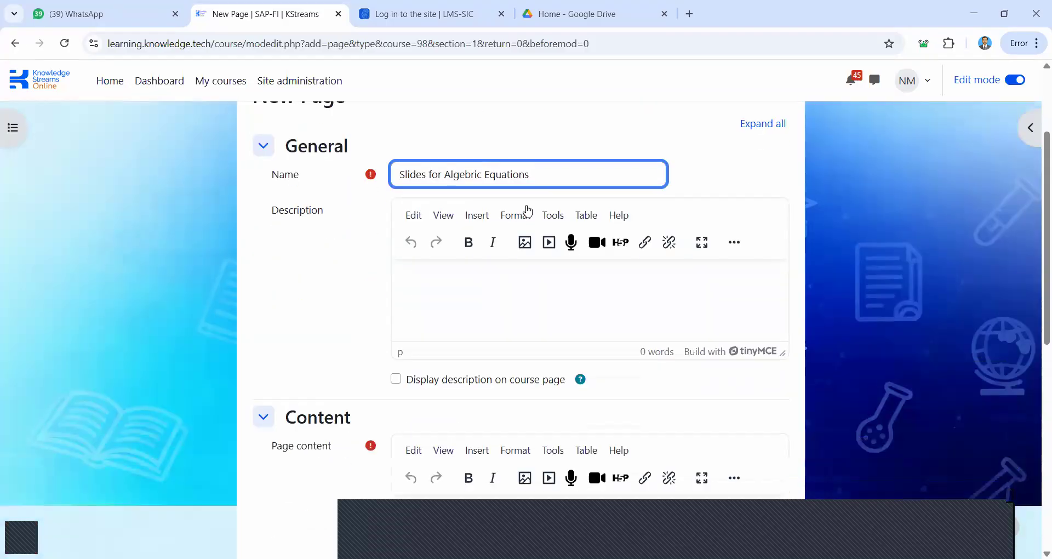
left_click(472, 315)
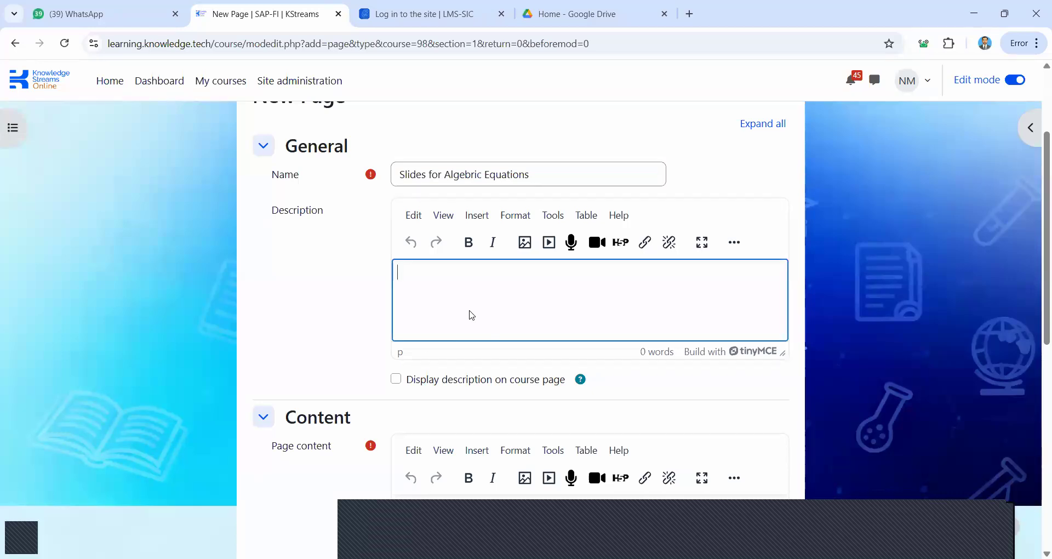
scroll(472, 315, "down", 4)
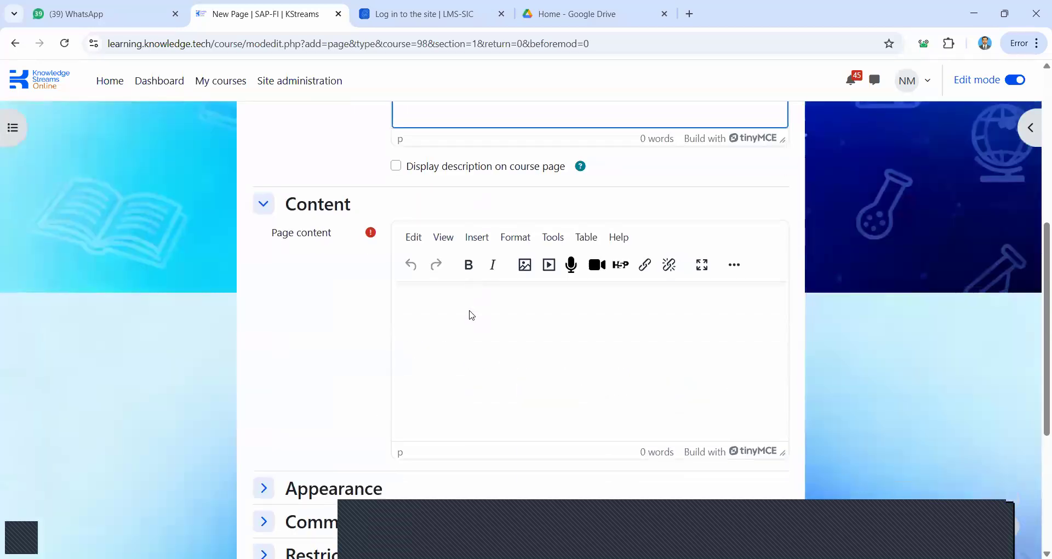
left_click(454, 288)
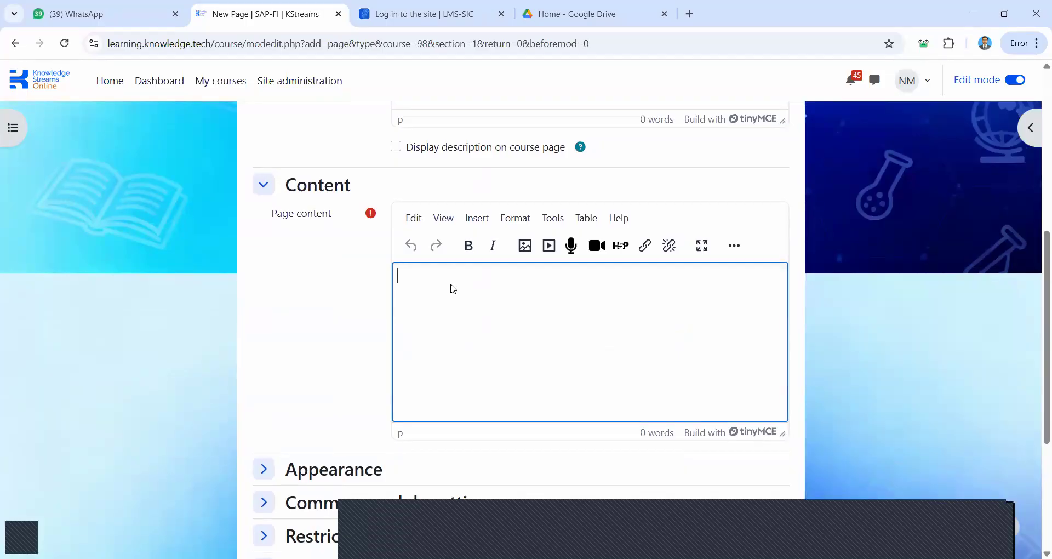
scroll(453, 288, "down", 4)
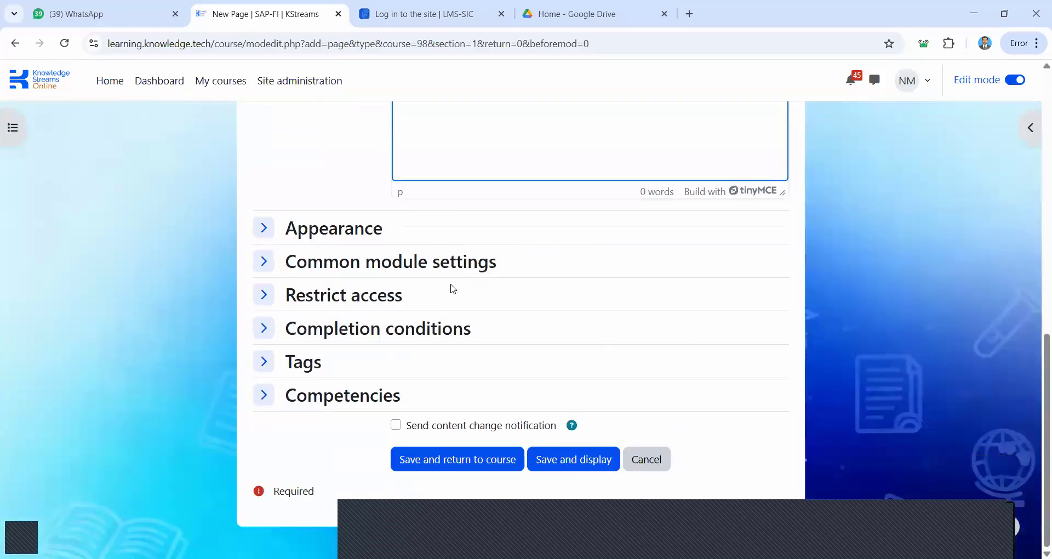
left_click(654, 465)
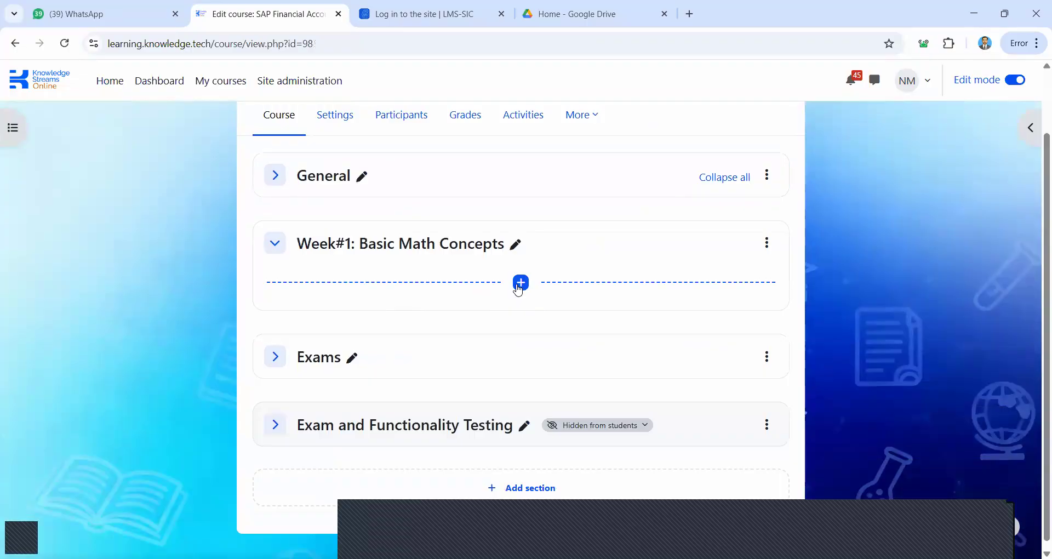
Add a File resource to the "Week#1: Basic Math Concepts" section and name it "Aljebric Equations"
left_click(519, 282)
left_click(548, 308)
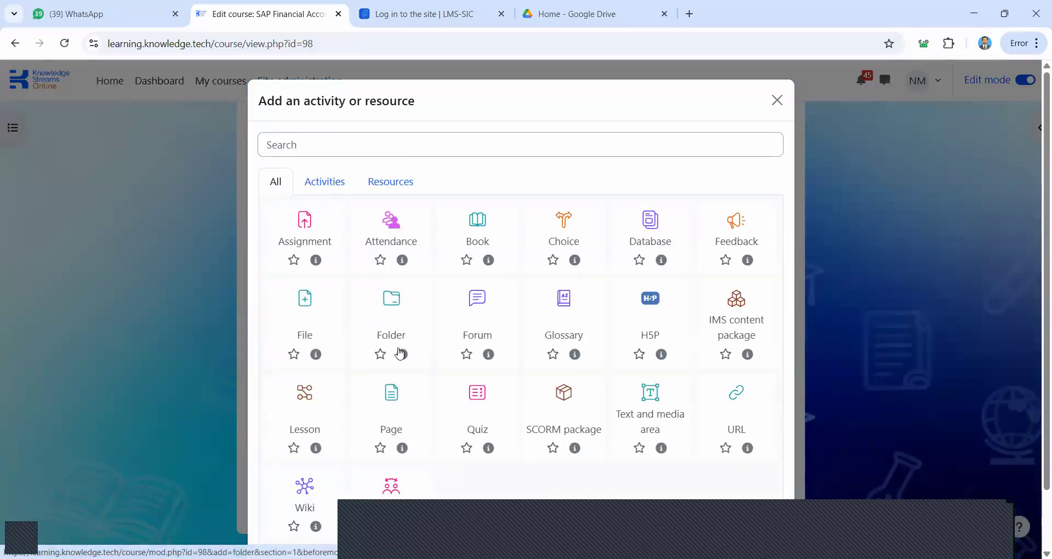
left_click(316, 328)
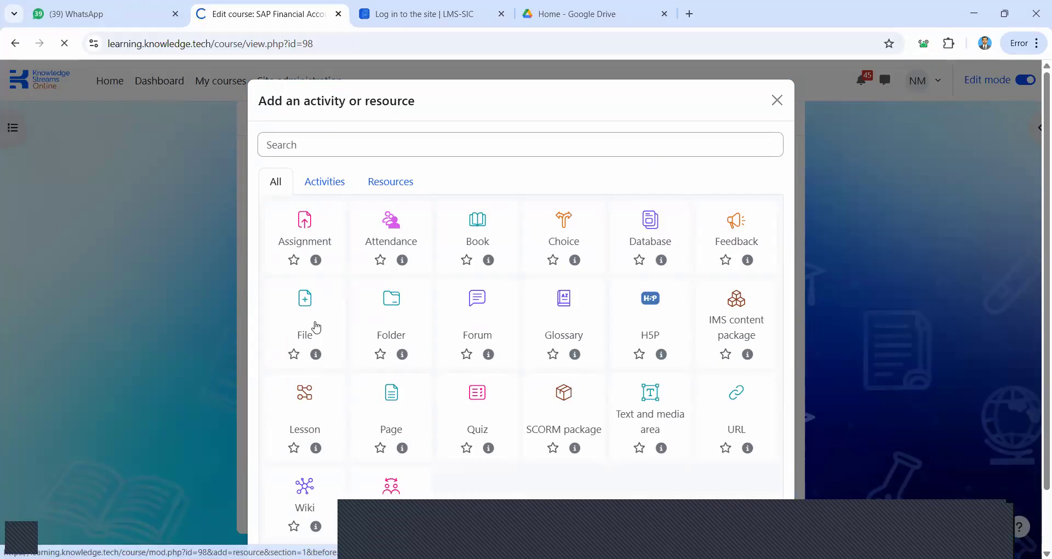
left_click(425, 324)
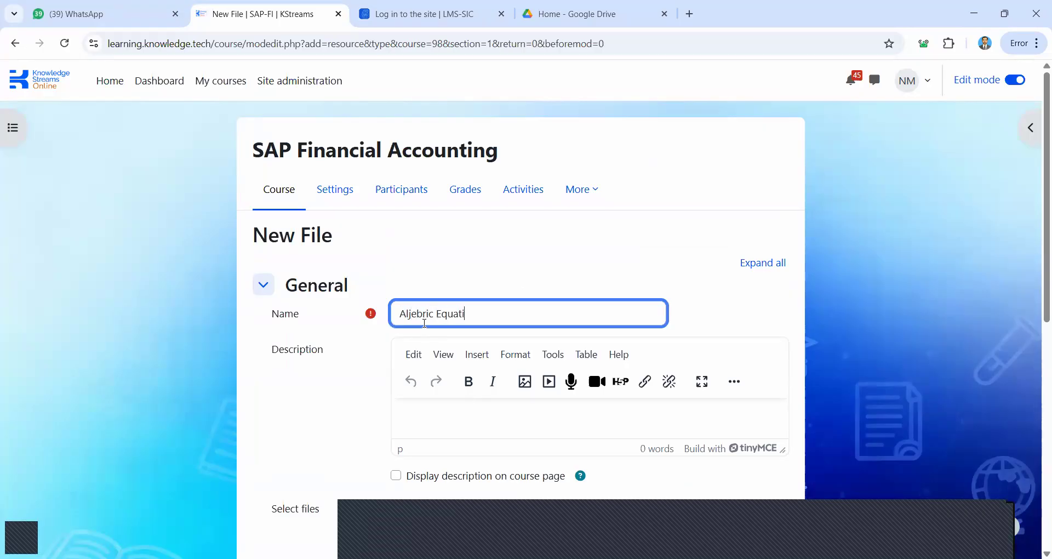
scroll(452, 280, "down", 3)
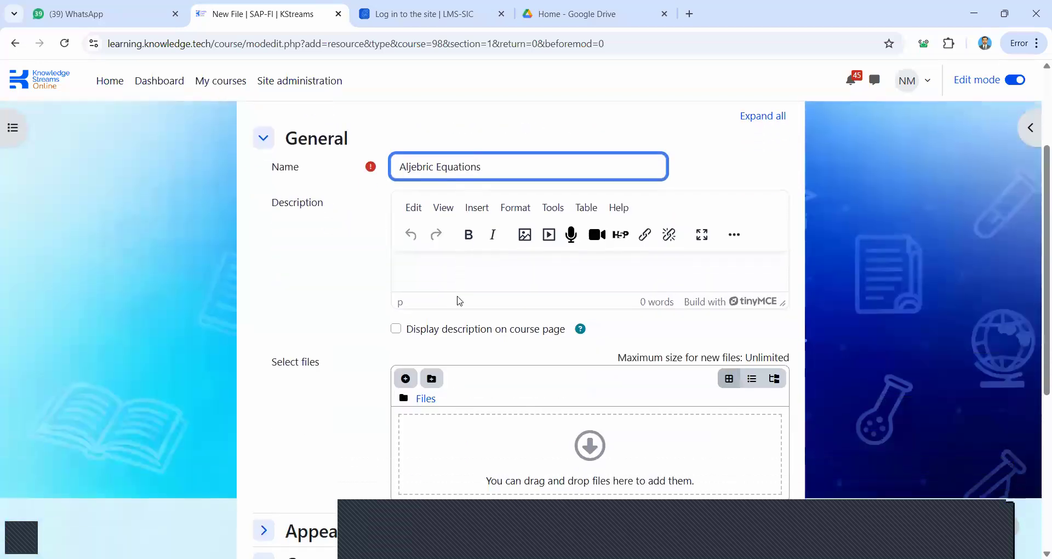
left_click(445, 258)
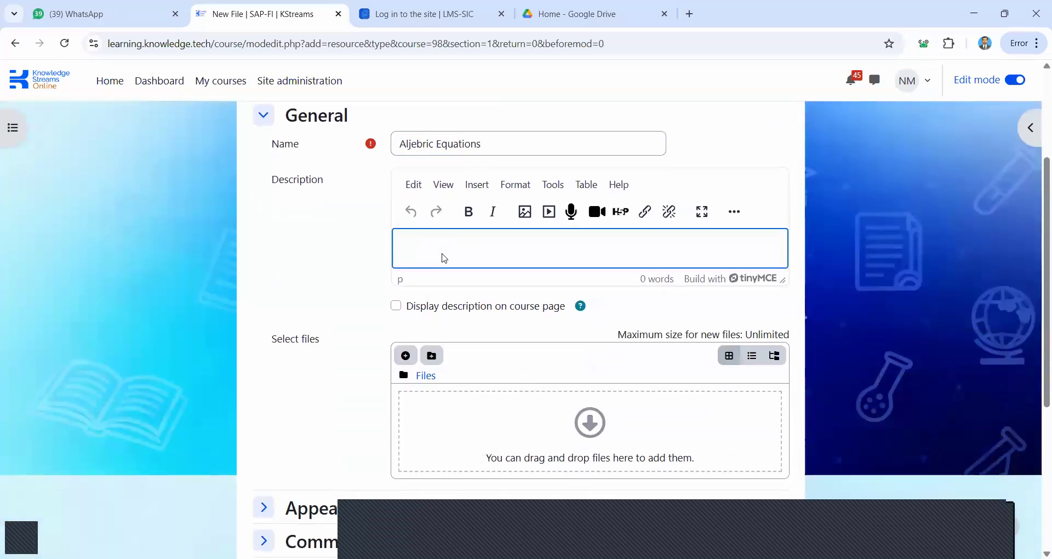
Upload "Ch#1 - Introduction to Artificial Intelligence (1).pptx" from the Downloads folder as the resource's file
scroll(402, 287, "down", 2)
left_click(400, 283)
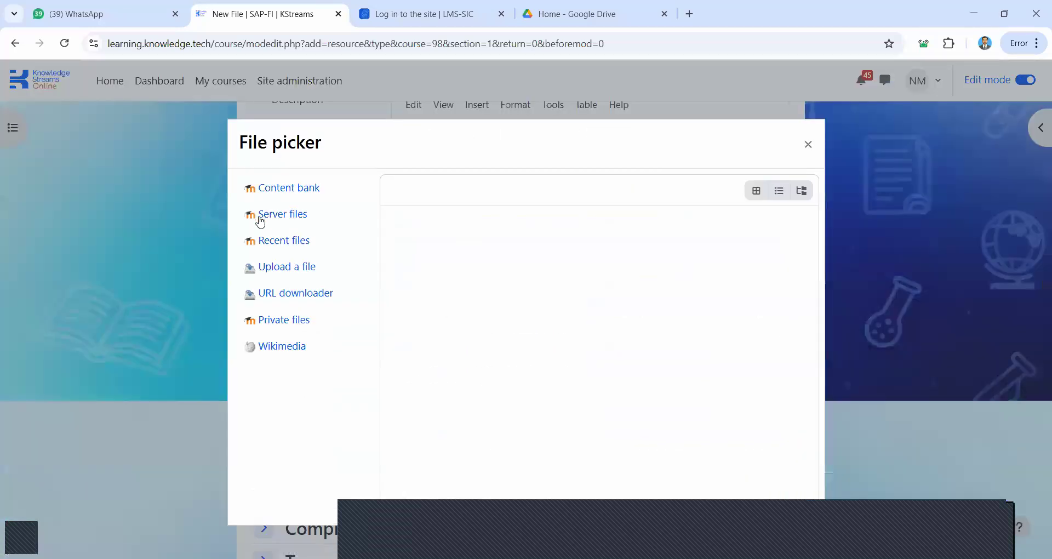
left_click(281, 272)
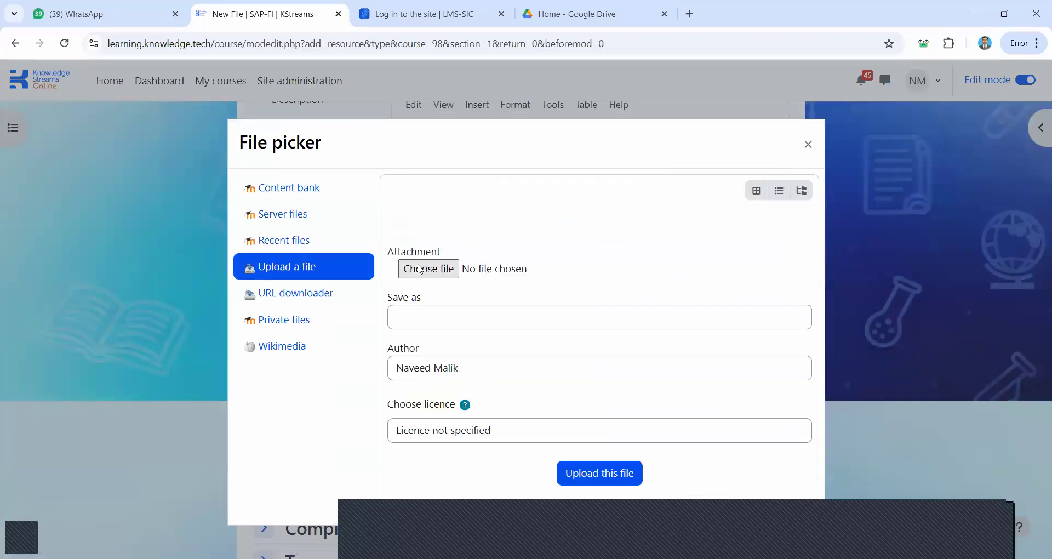
left_click(420, 269)
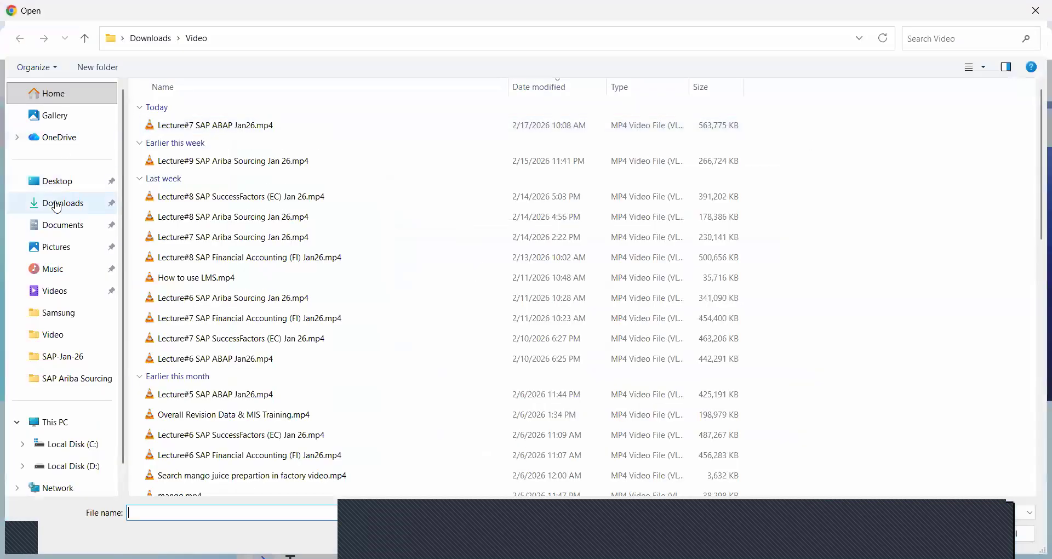
left_click(57, 207)
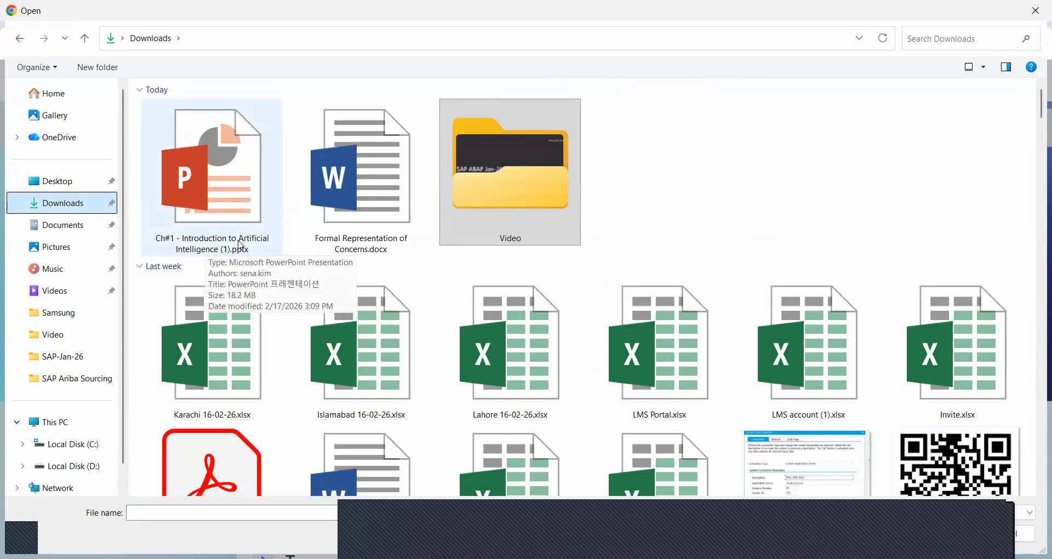
double_click(242, 245)
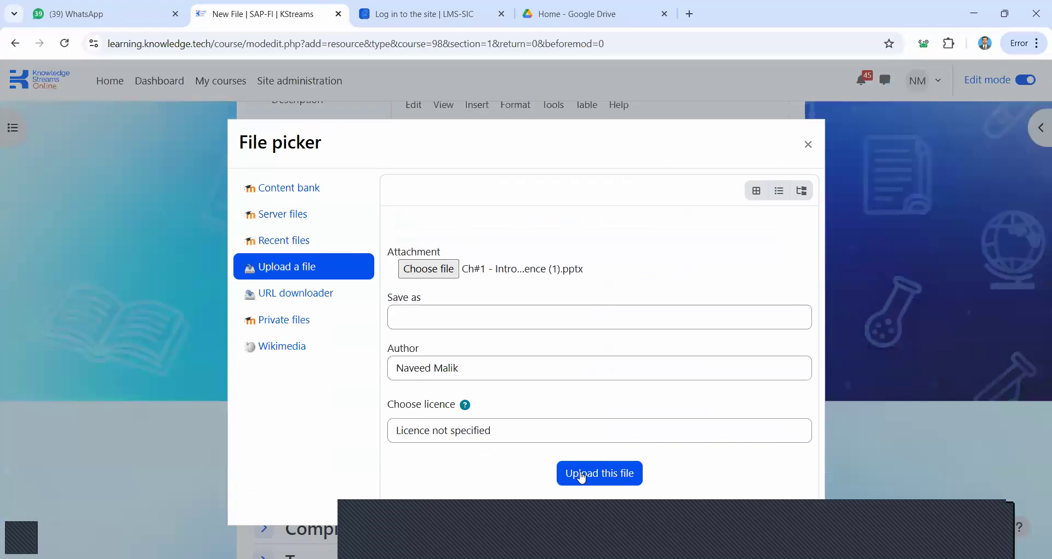
left_click(582, 477)
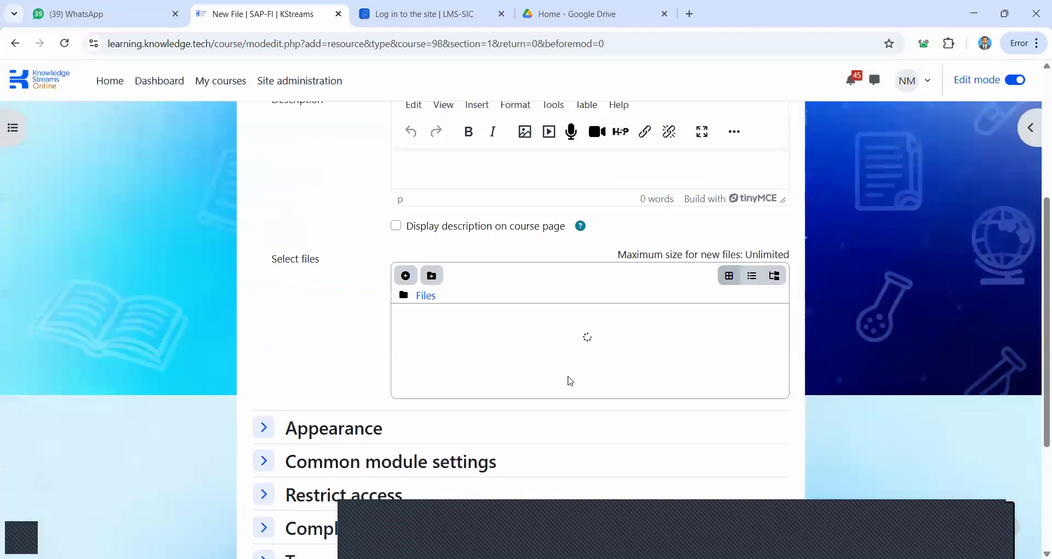
Expand the resource's Appearance settings to look them over, and save and display the resource
scroll(260, 237, "down", 3)
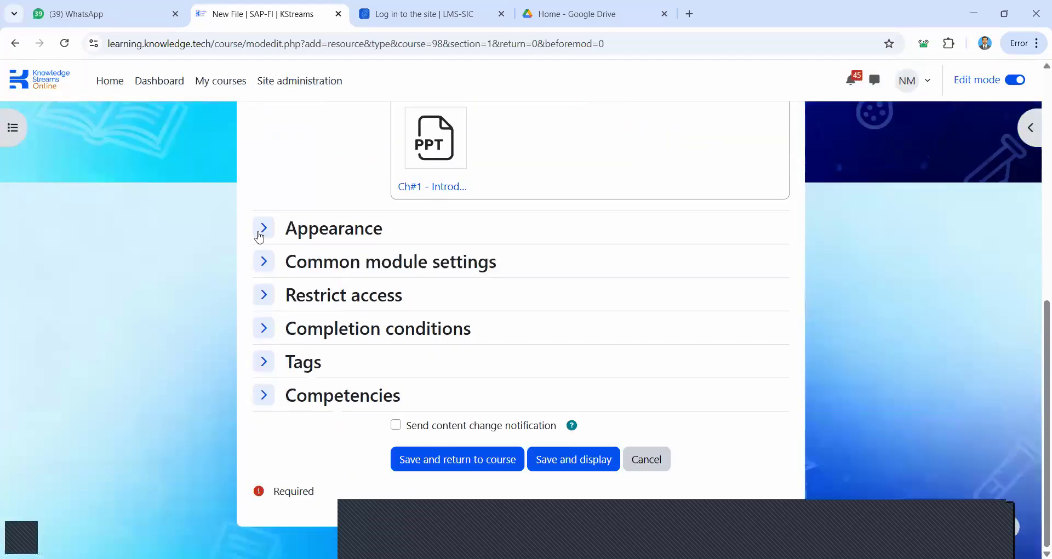
left_click(261, 230)
scroll(260, 237, "down", 1)
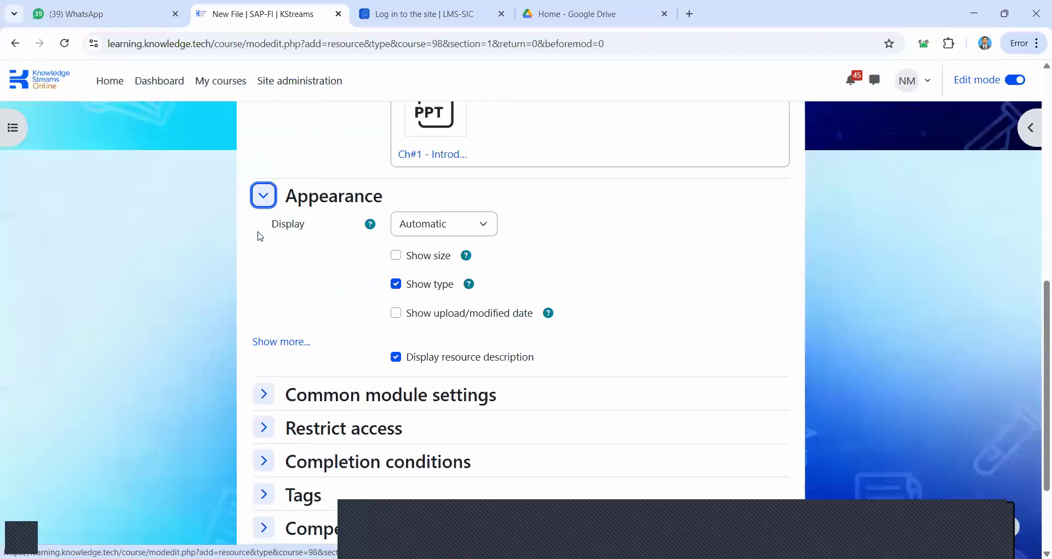
scroll(399, 328, "down", 3)
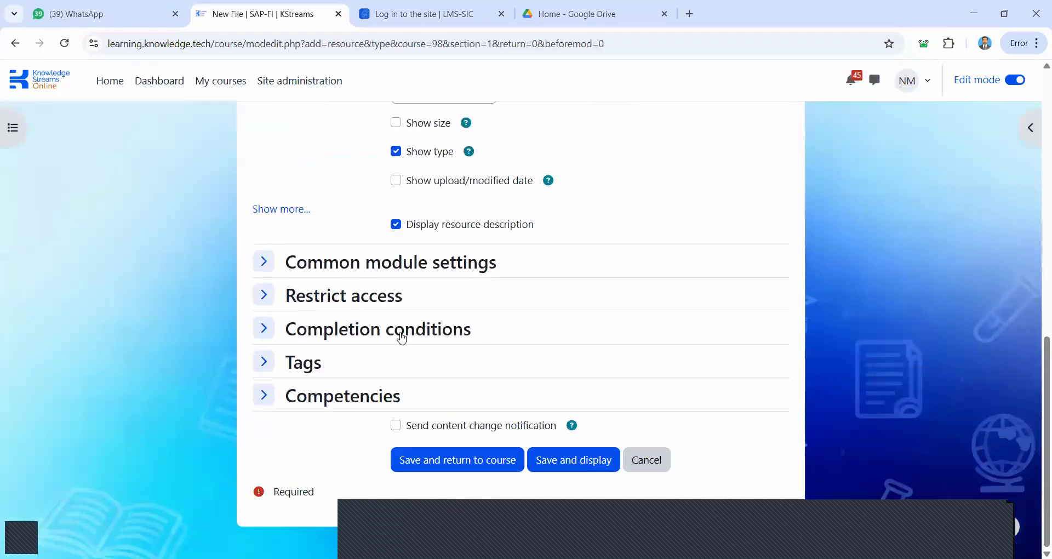
left_click(539, 454)
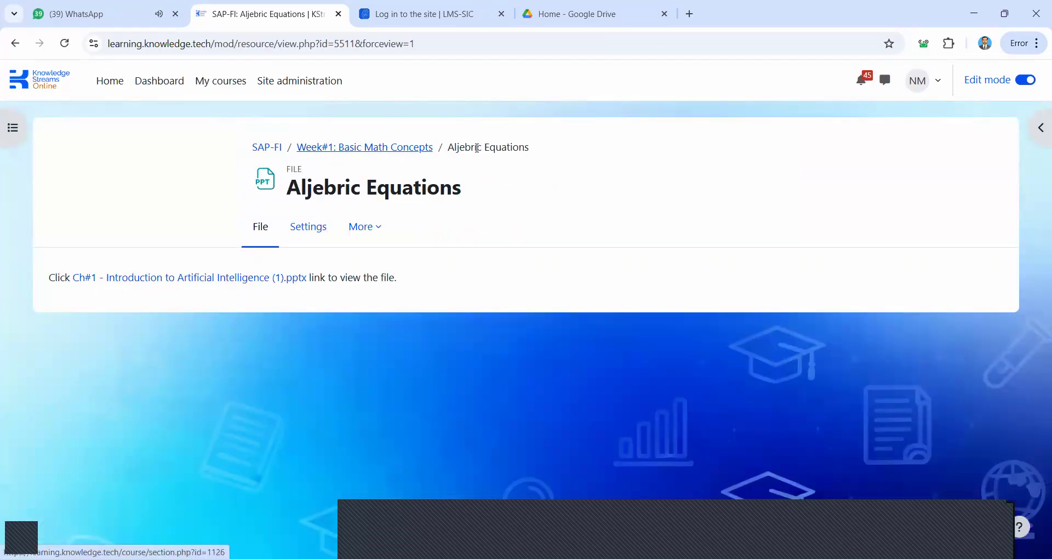
Return to the SAP Financial Accounting course page and turn off edit mode
left_click(277, 145)
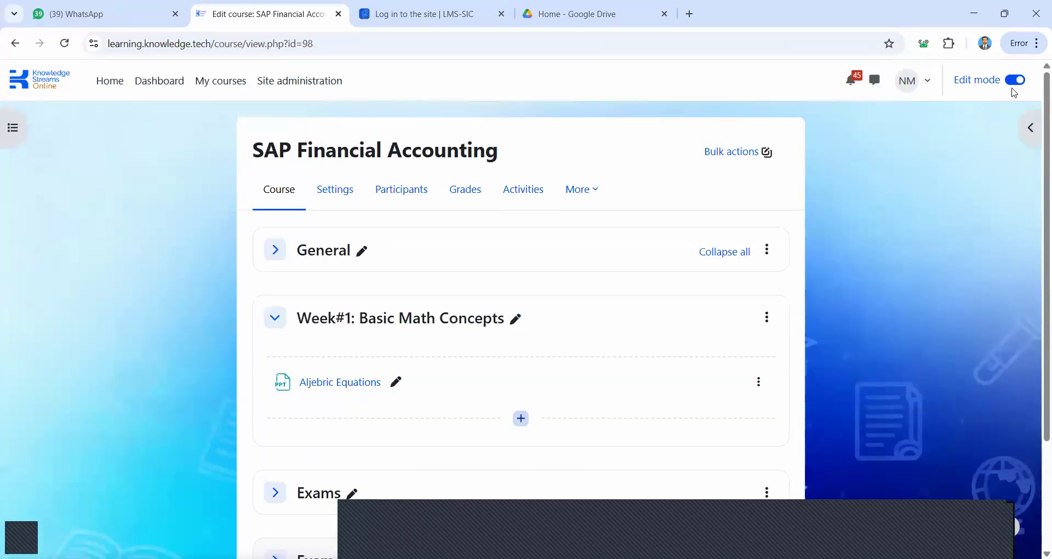
left_click(1015, 82)
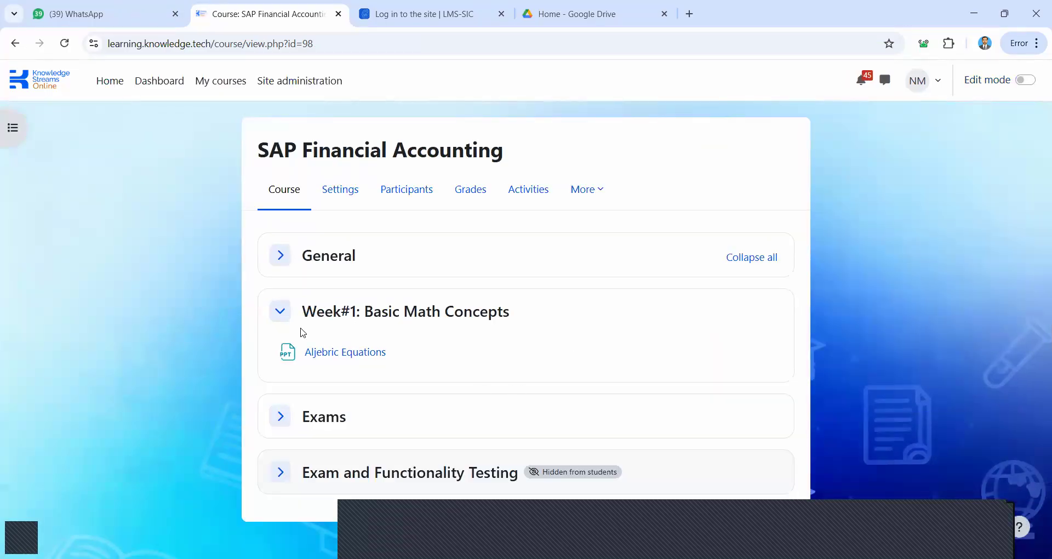
Check the contents of the General and Week#1 sections by expanding and collapsing them, leaving Week#1 expanded
left_click(280, 310)
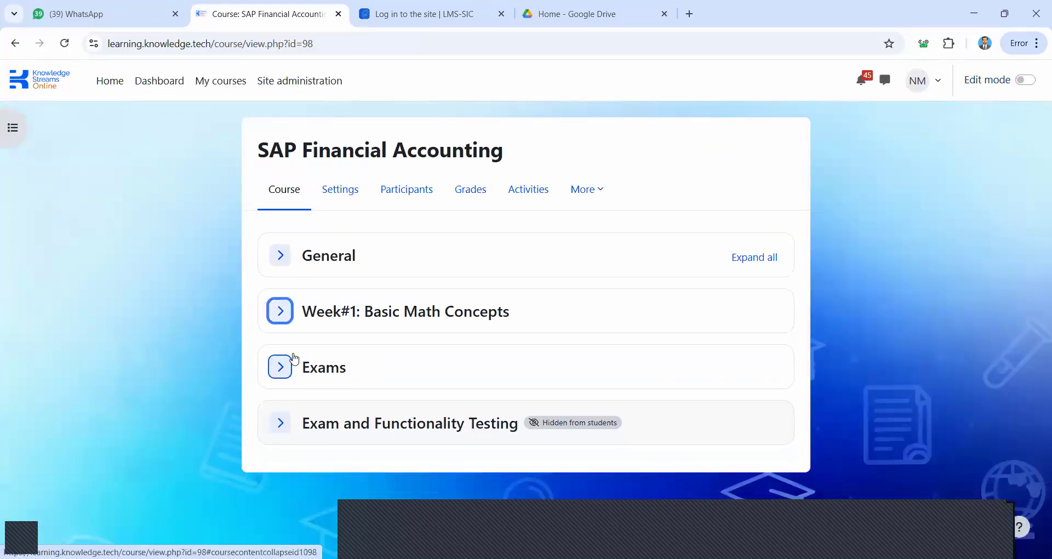
left_click(287, 256)
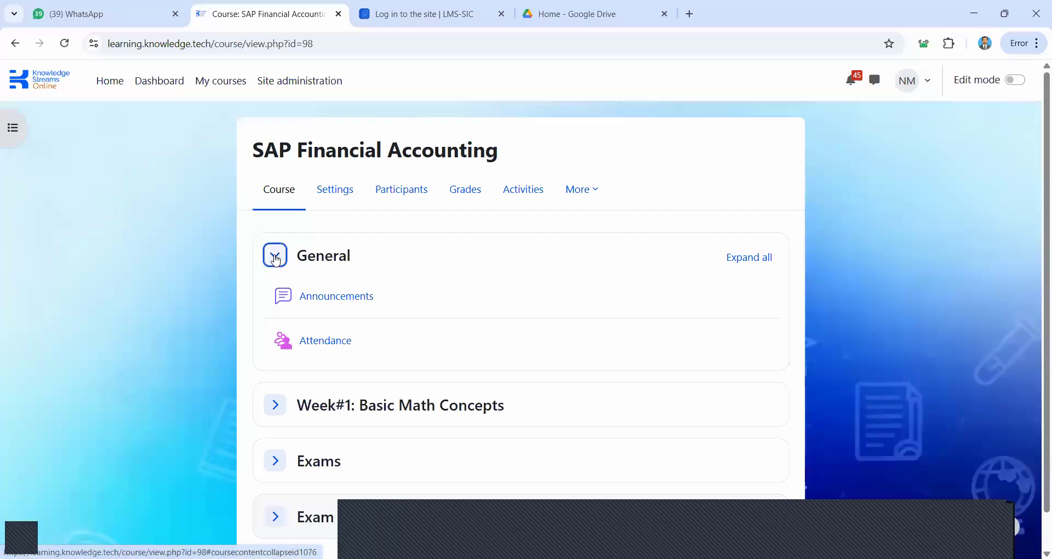
left_click(275, 255)
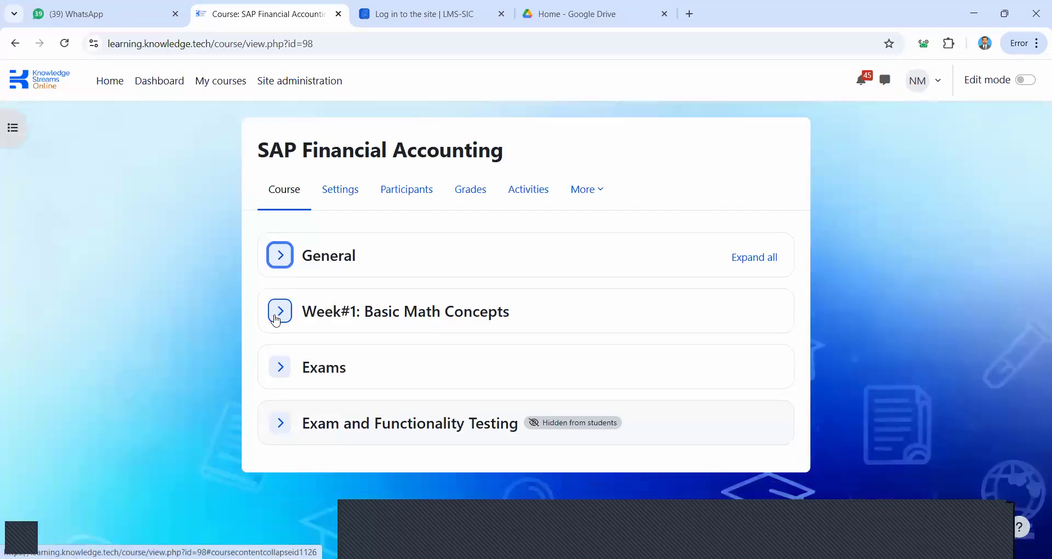
left_click(278, 313)
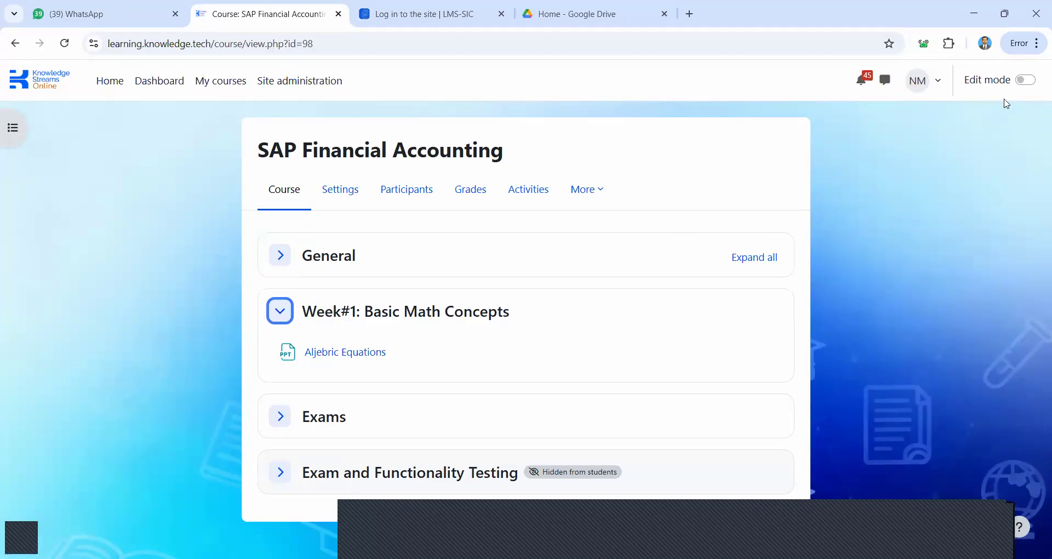
Turn on edit mode and start a new Quiz activity below Aljebric Equations in the Week#1: Basic Math Concepts section
left_click(1028, 81)
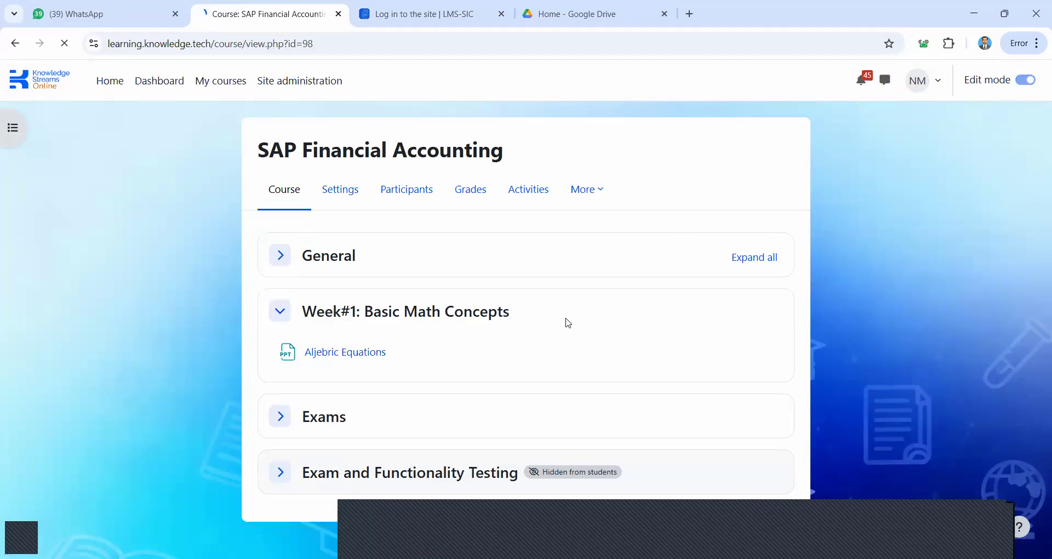
left_click(311, 369)
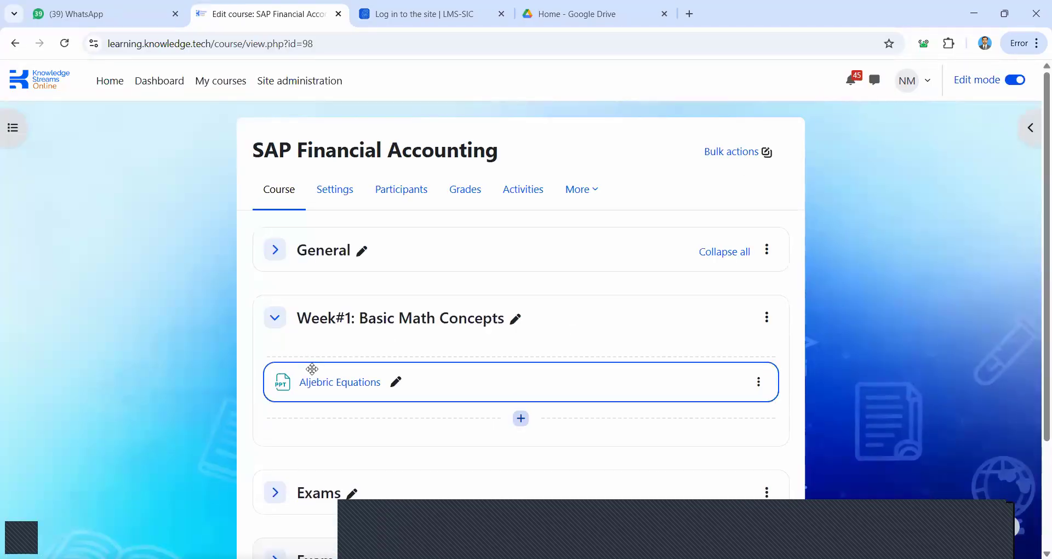
scroll(383, 345, "down", 3)
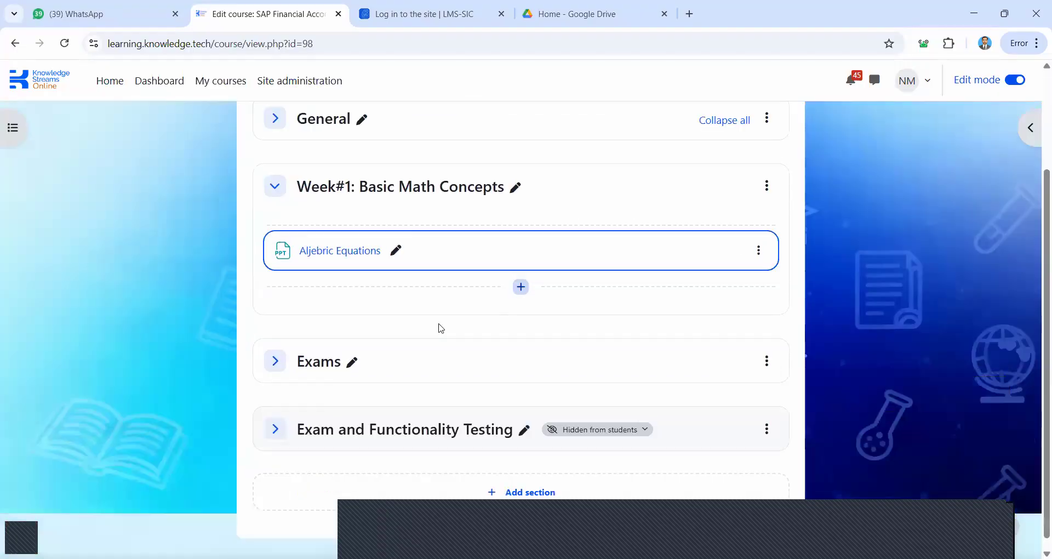
left_click(528, 282)
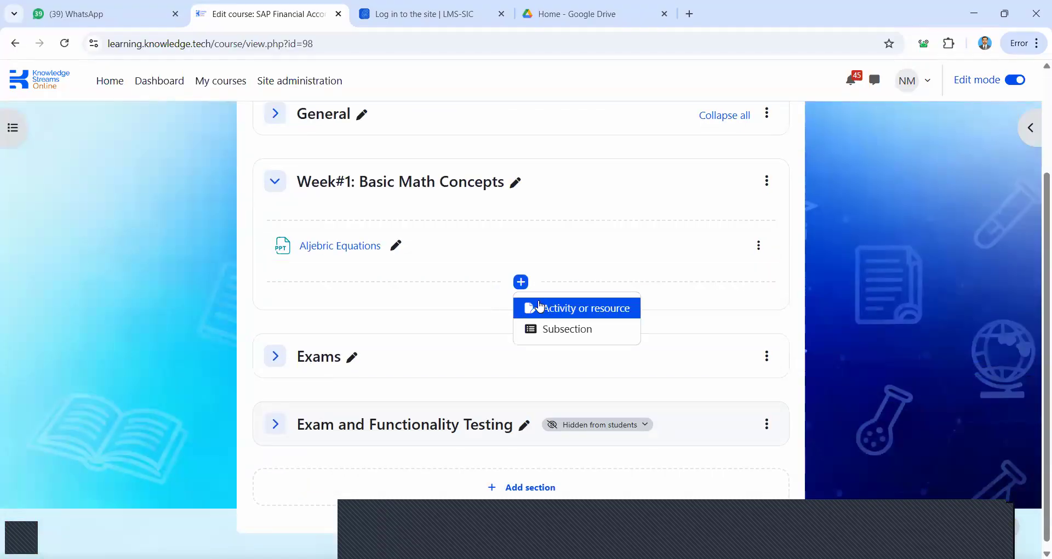
left_click(541, 306)
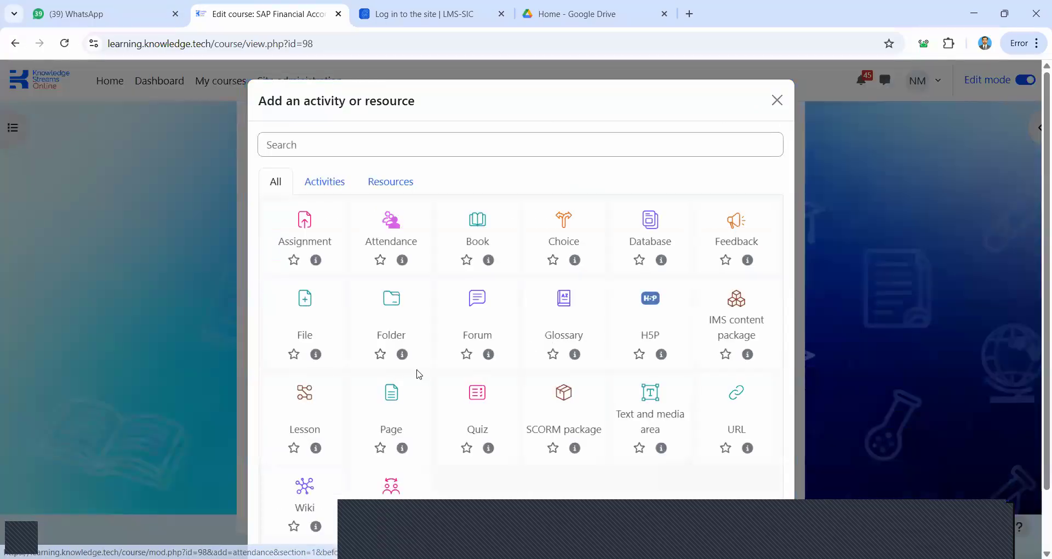
scroll(418, 374, "down", 2)
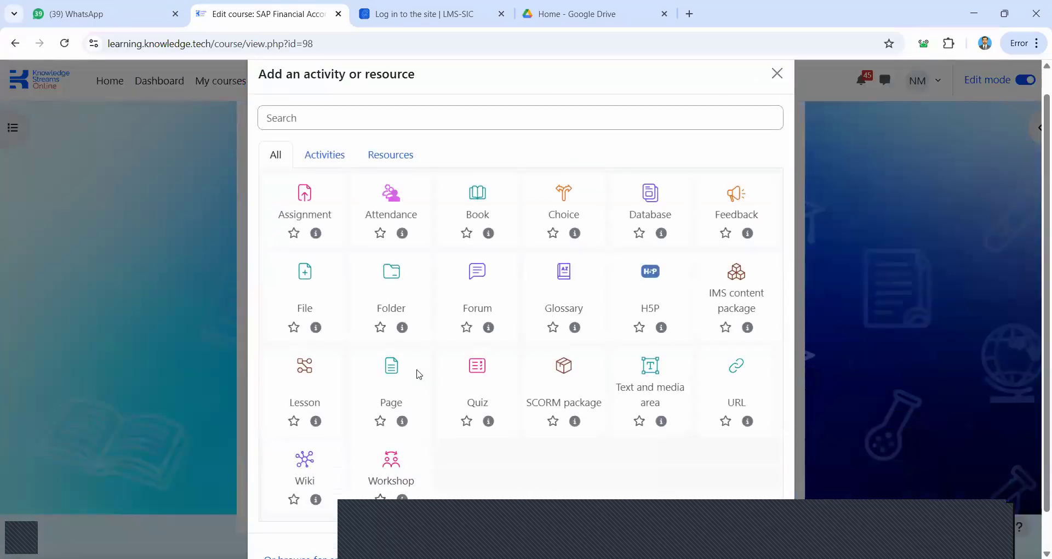
left_click(474, 364)
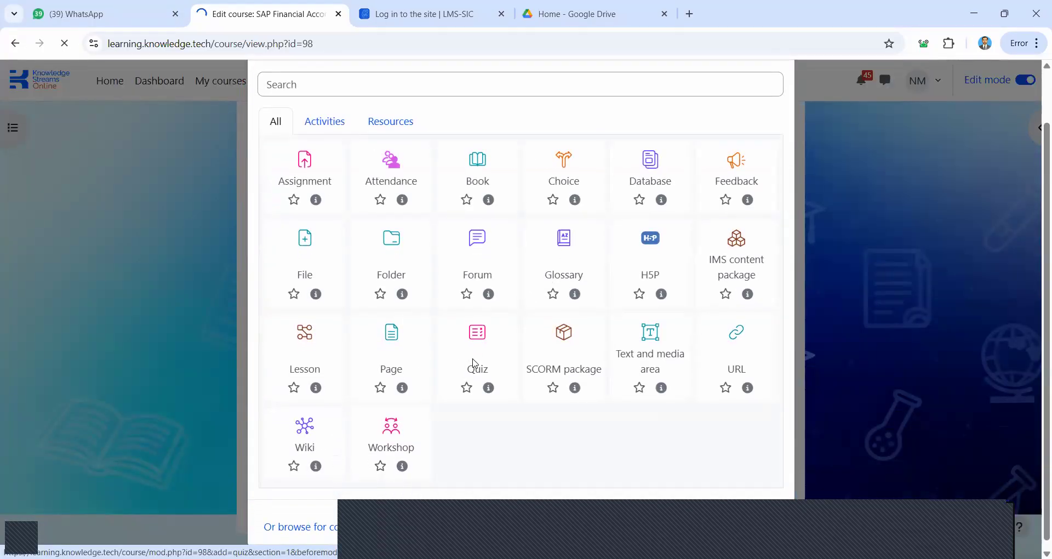
Name the new quiz "Week#1 Quiz" and leave its description empty
left_click(478, 315)
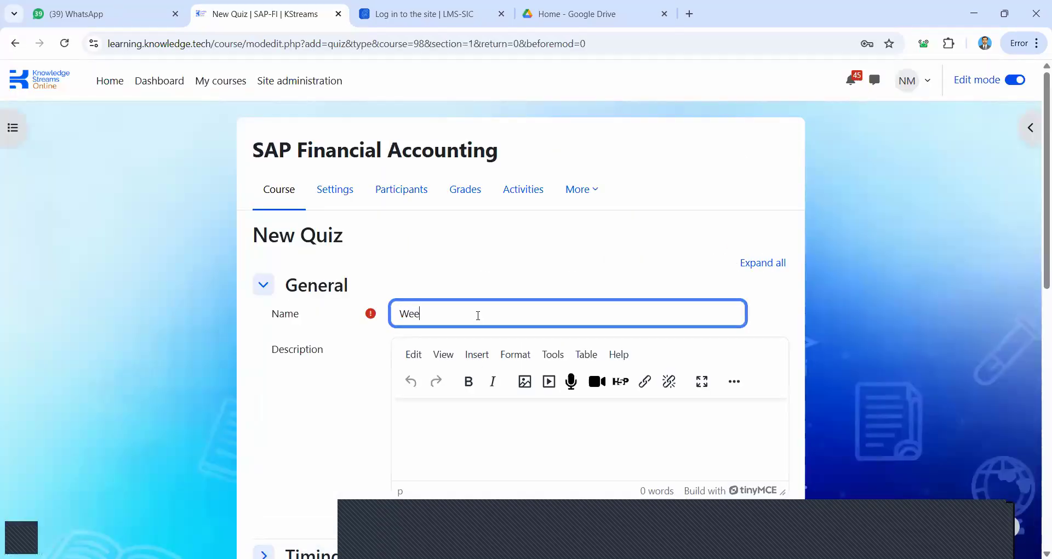
type("Week#1 Quiz")
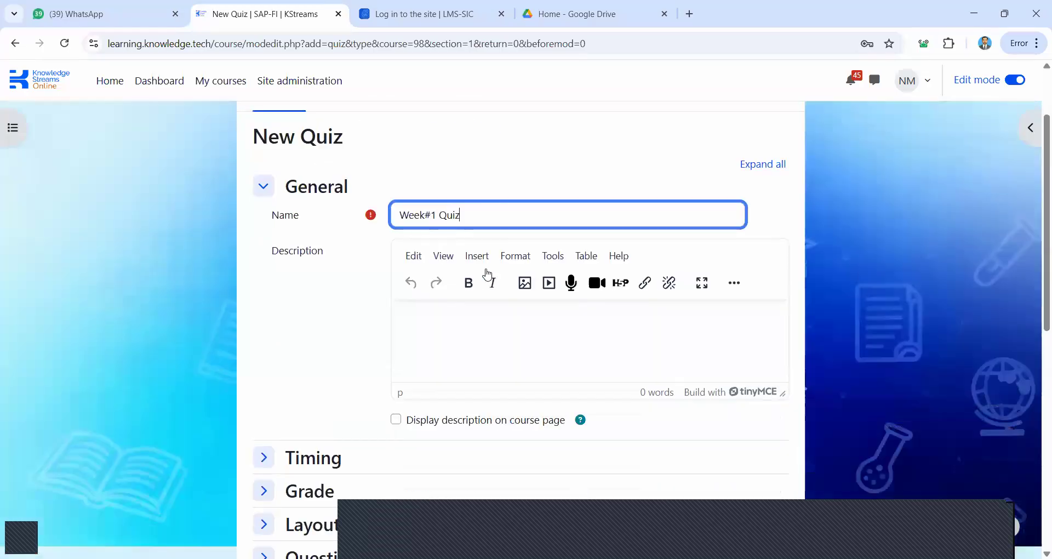
scroll(486, 275, "down", 5)
left_click(477, 191)
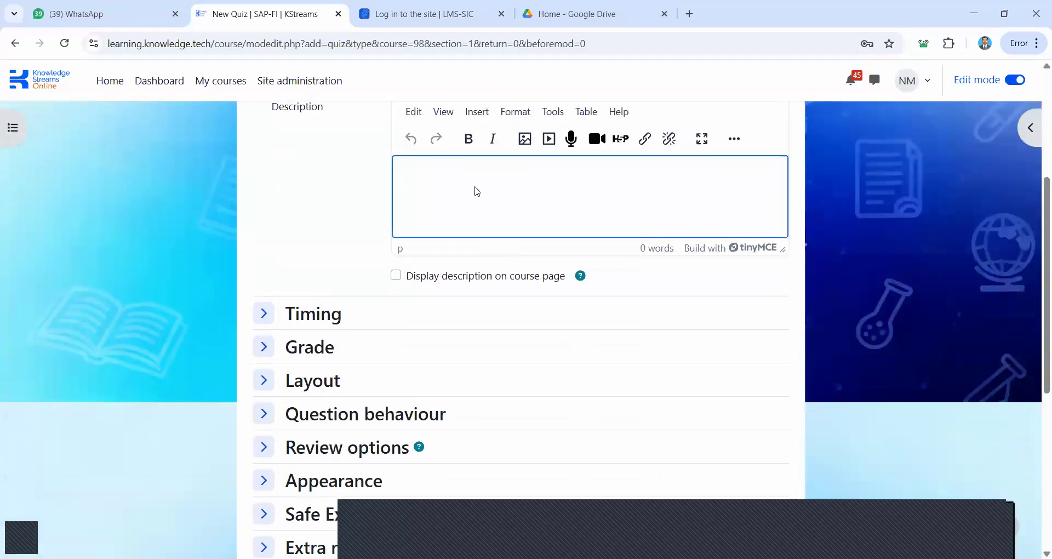
Enable the quiz's opening time in the Timing settings and set it to 20 February 2026, 10:00
left_click(263, 313)
scroll(267, 310, "down", 3)
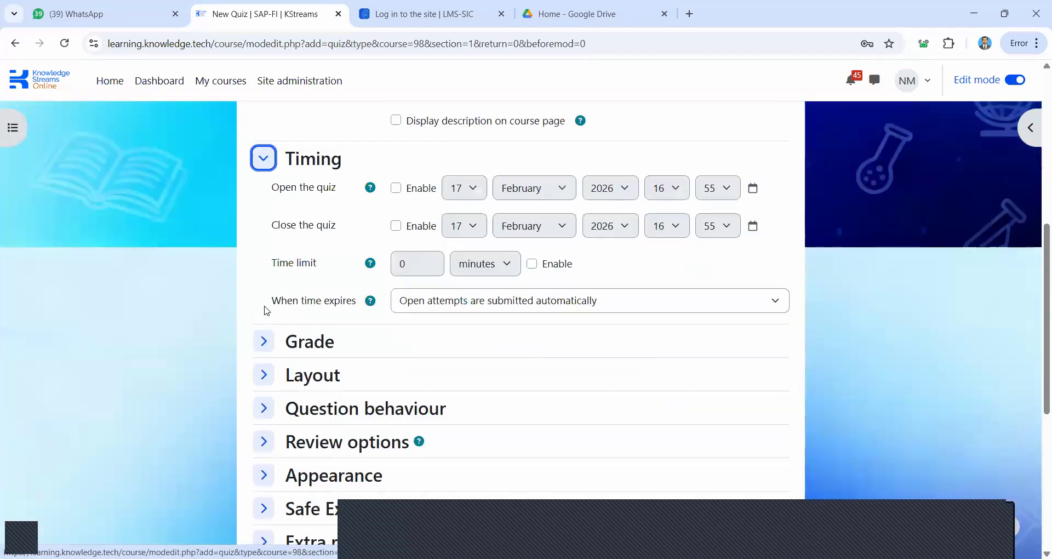
left_click(393, 188)
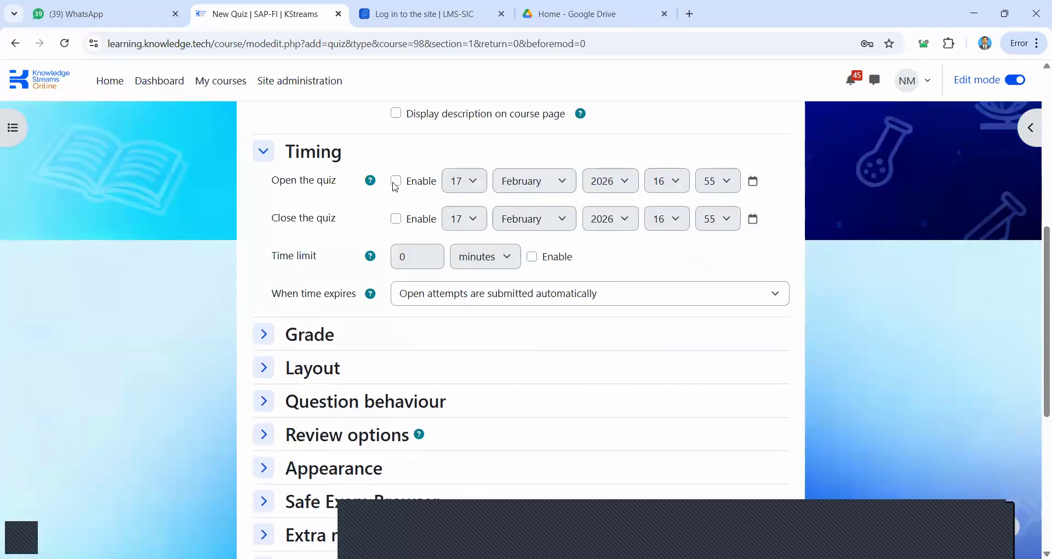
left_click(394, 184)
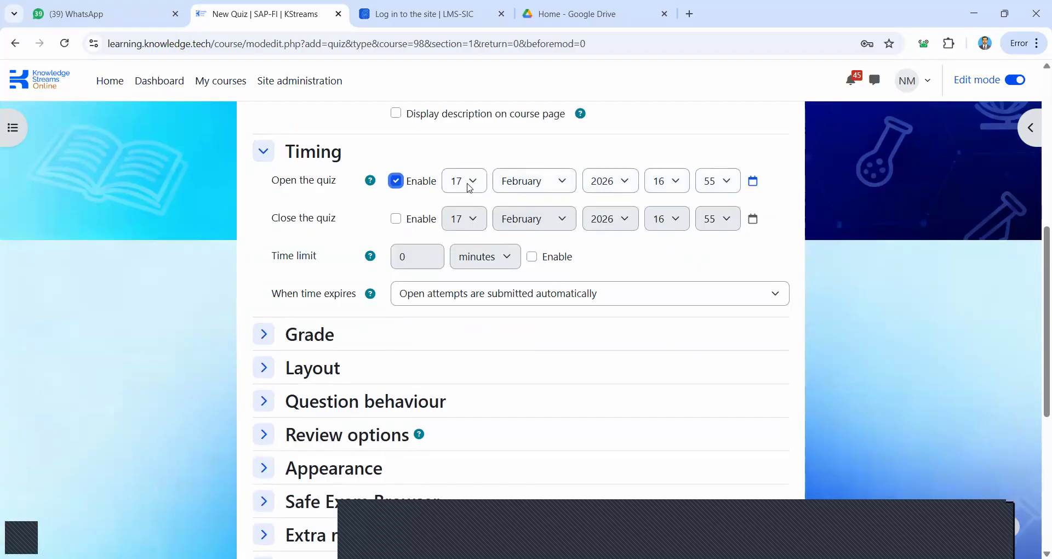
left_click(470, 188)
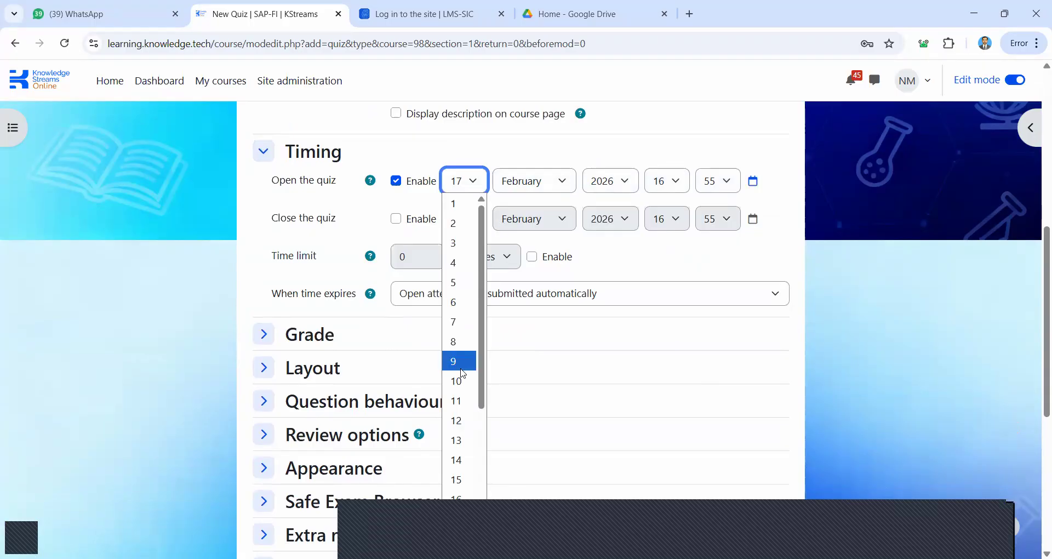
scroll(457, 437, "down", 4)
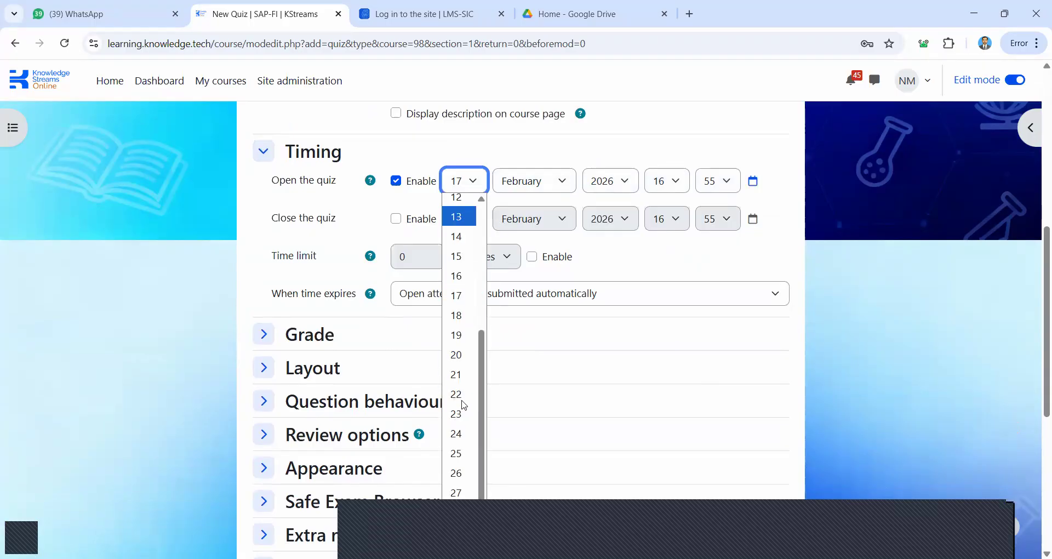
left_click(464, 358)
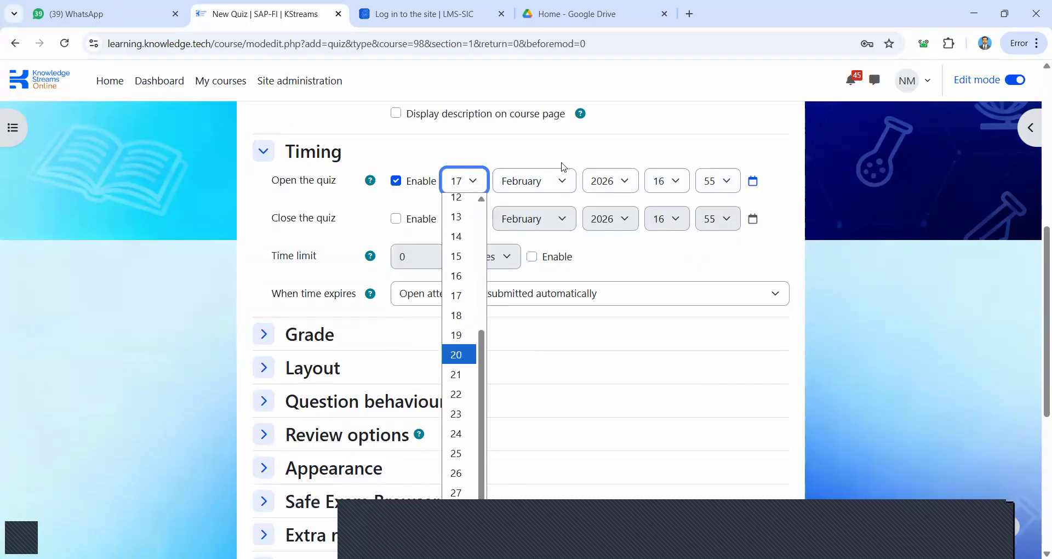
left_click(674, 181)
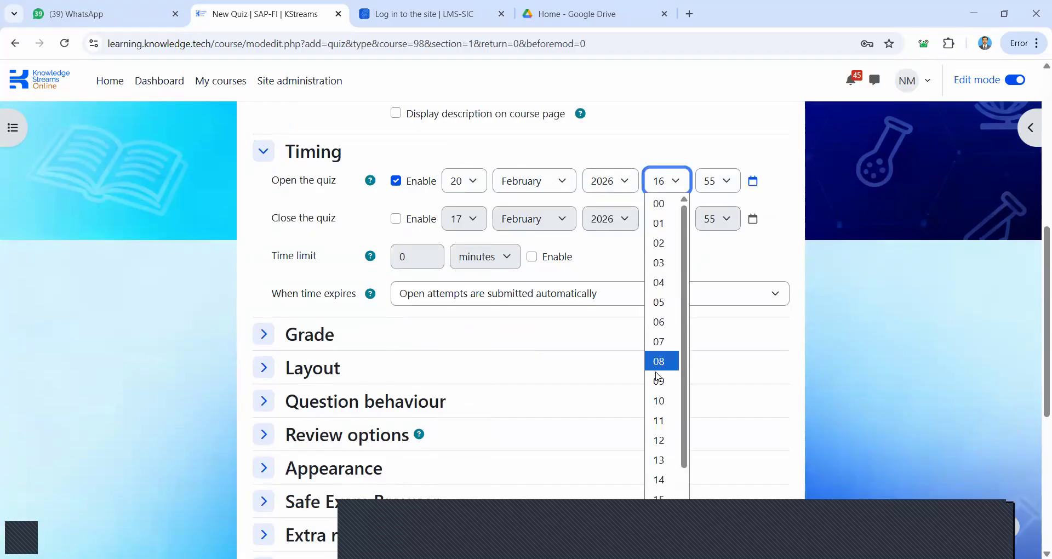
left_click(658, 399)
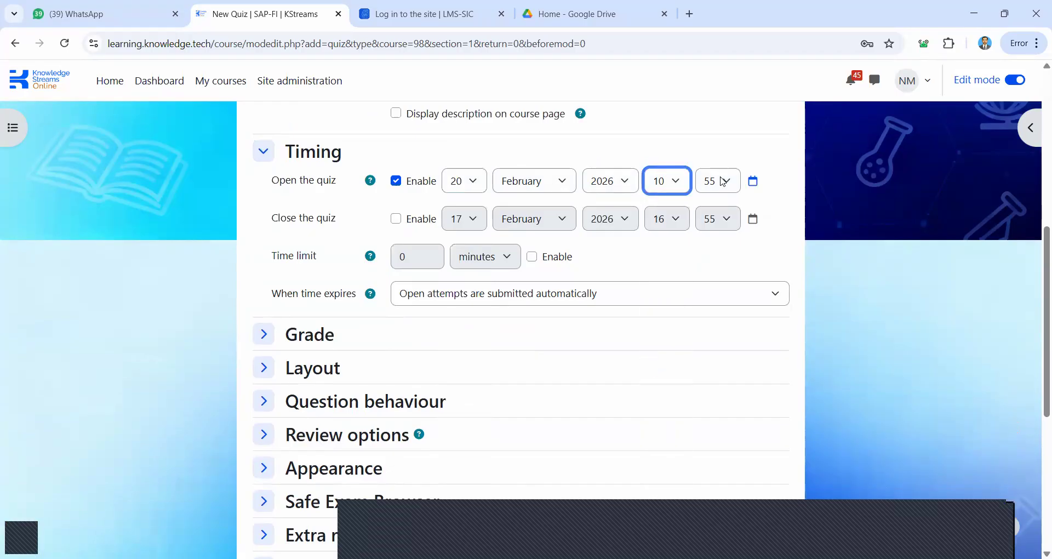
left_click(723, 183)
scroll(716, 219, "up", 12)
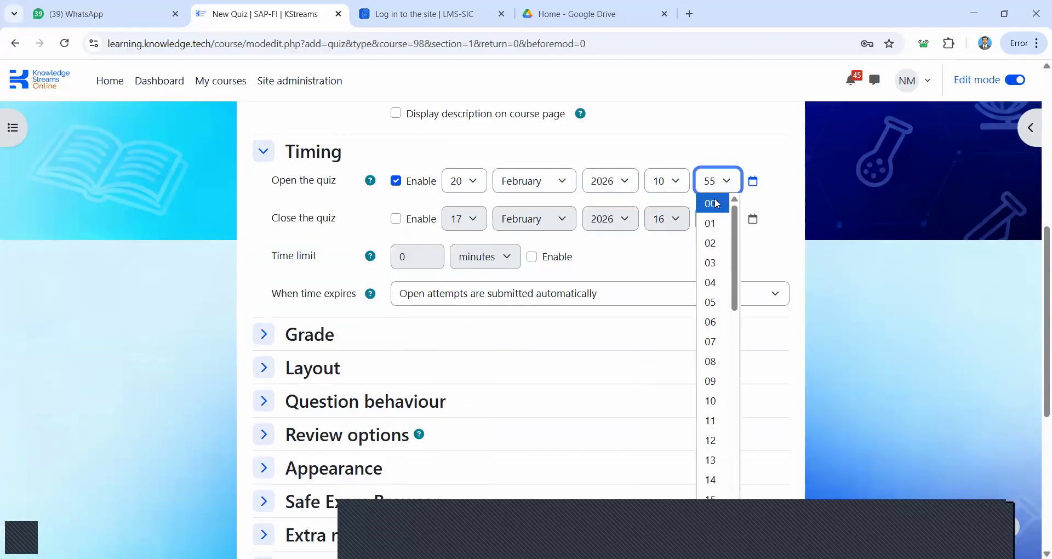
left_click(716, 203)
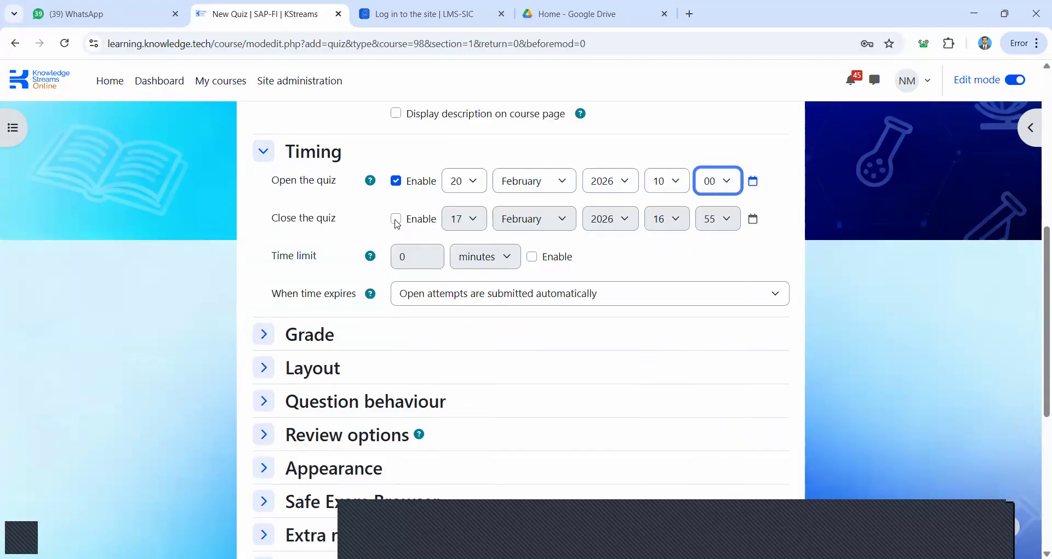
Enable the quiz's closing time and set it to 20 February 2026, 10:35
left_click(396, 219)
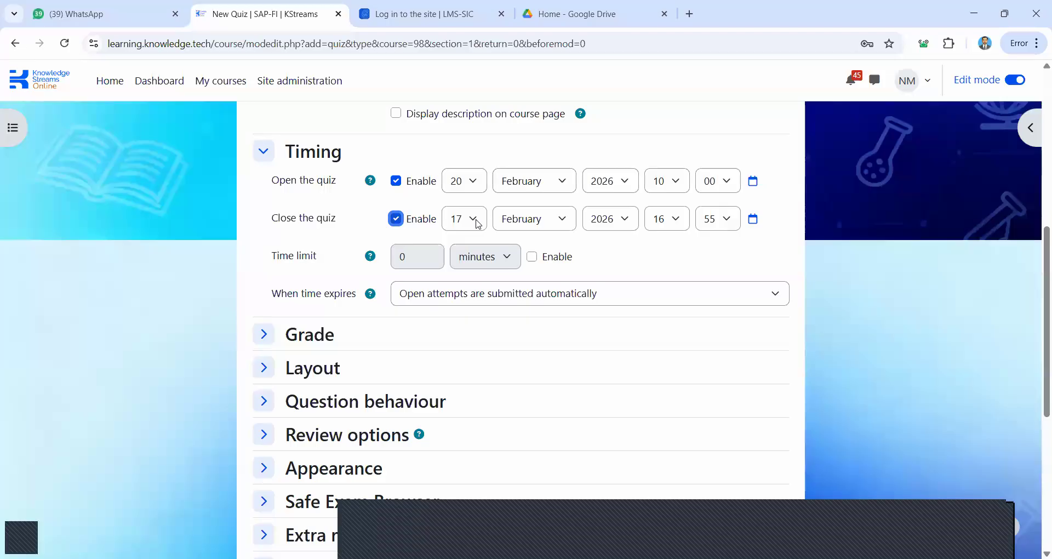
left_click(478, 224)
scroll(465, 361, "down", 5)
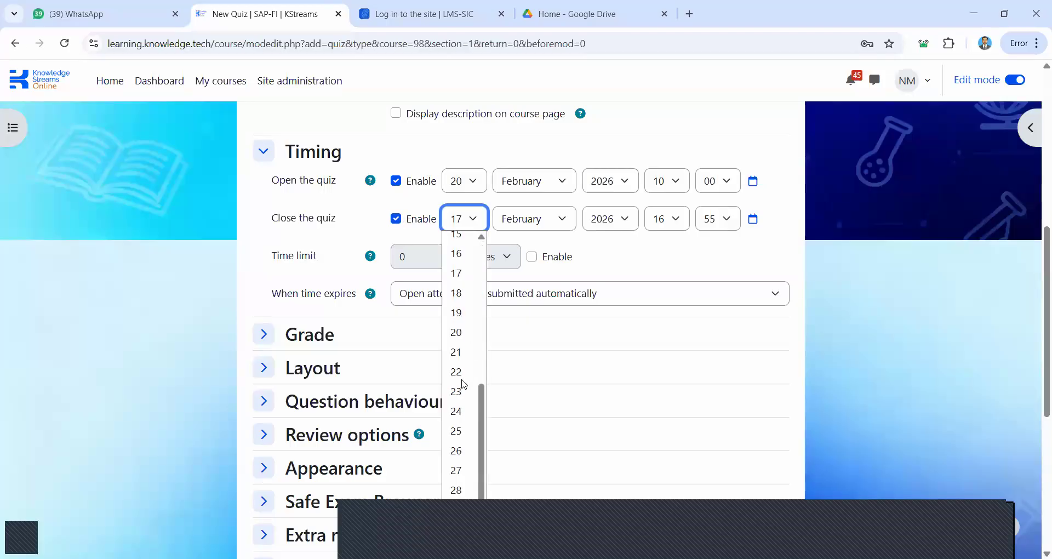
left_click(462, 333)
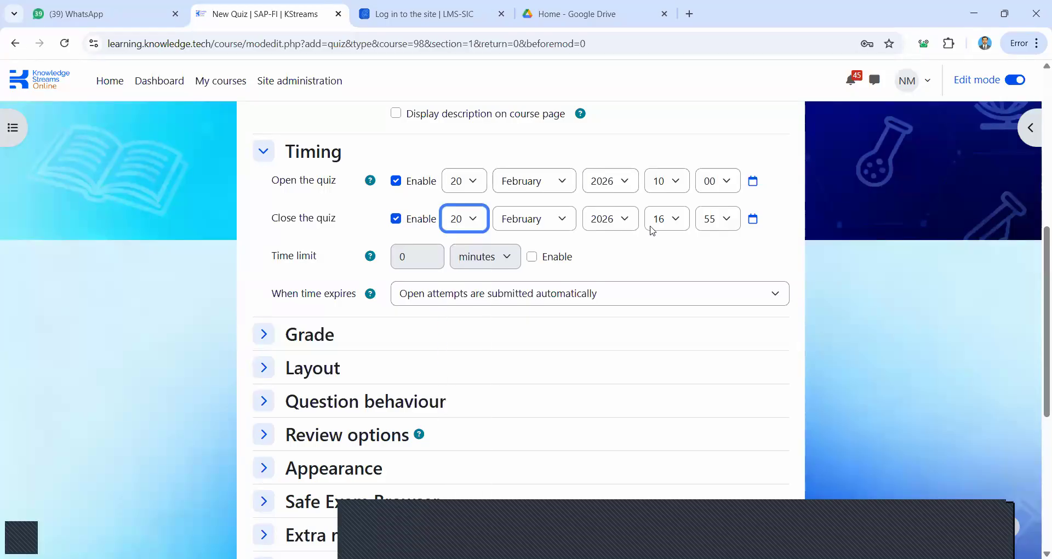
left_click(678, 220)
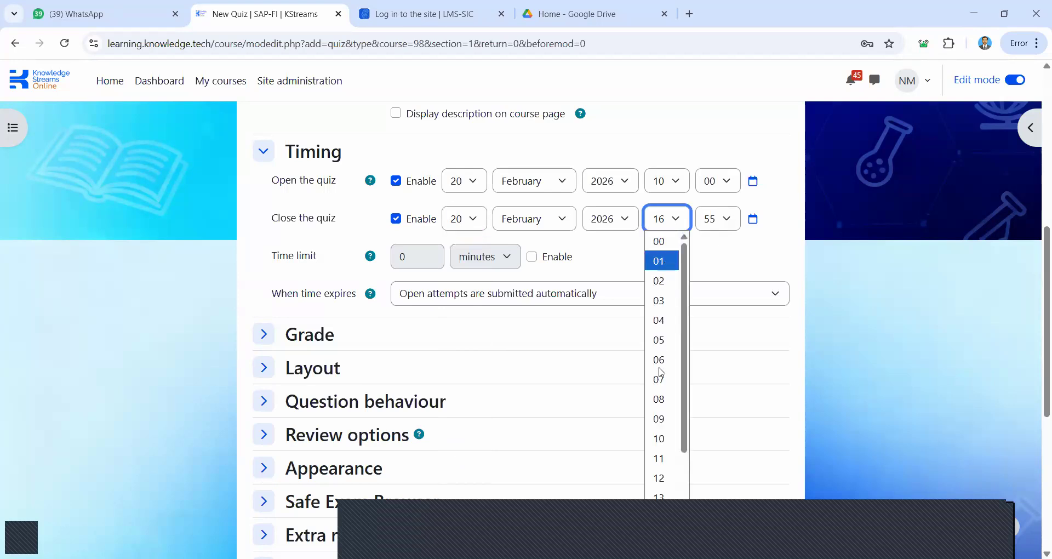
scroll(661, 373, "down", 2)
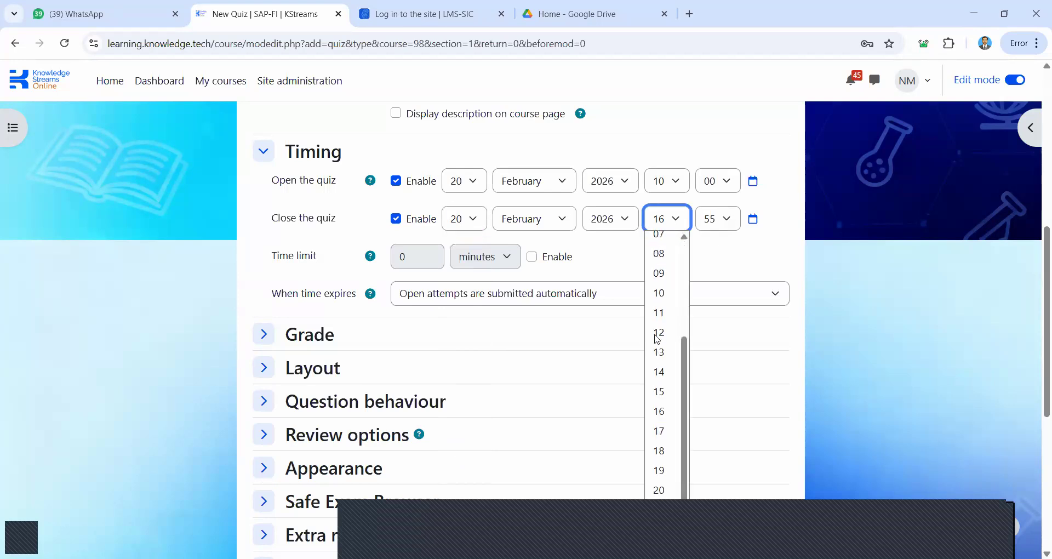
left_click(659, 293)
left_click(718, 219)
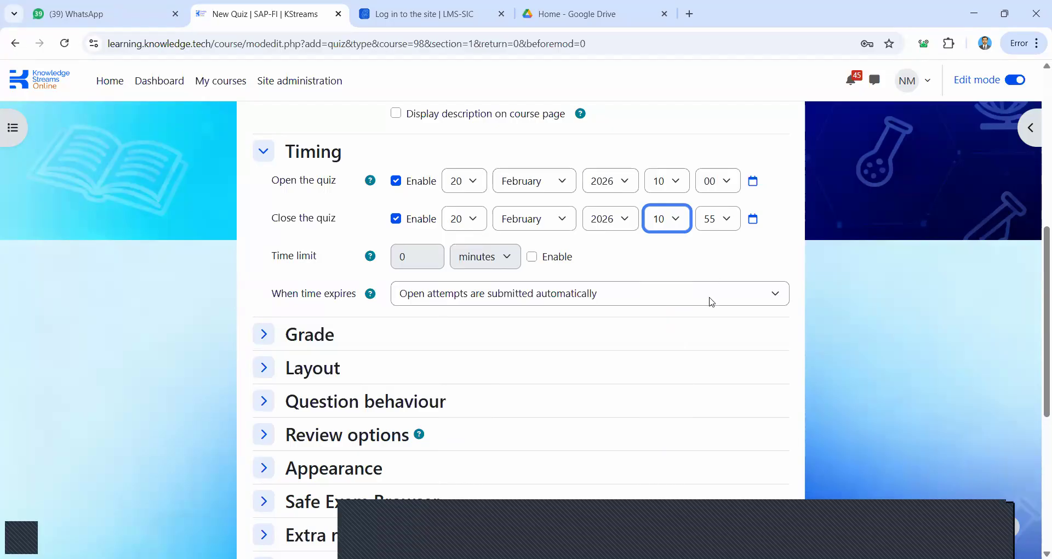
scroll(711, 301, "up", 4)
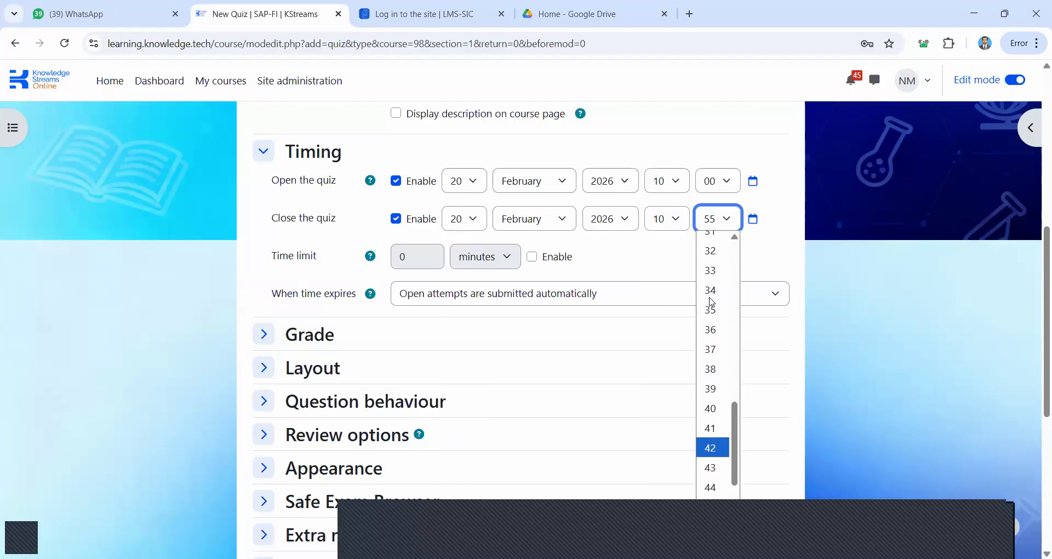
left_click(712, 296)
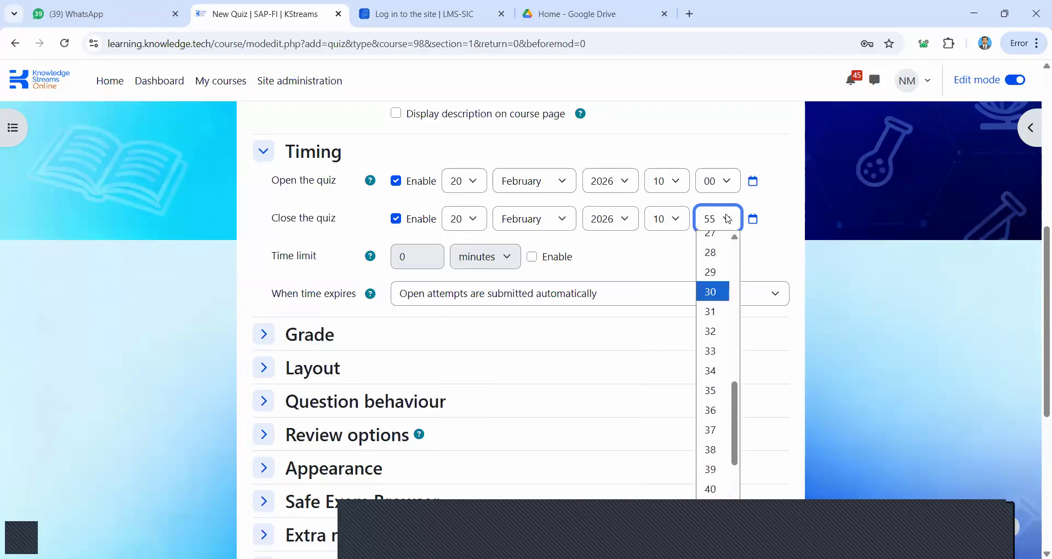
left_click(726, 218)
scroll(723, 382, "down", 3)
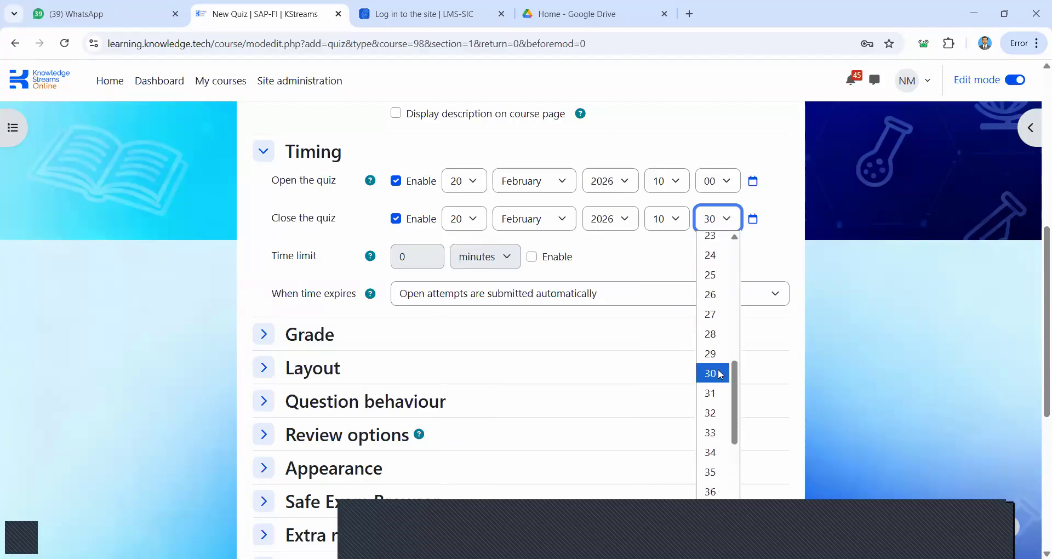
left_click(712, 472)
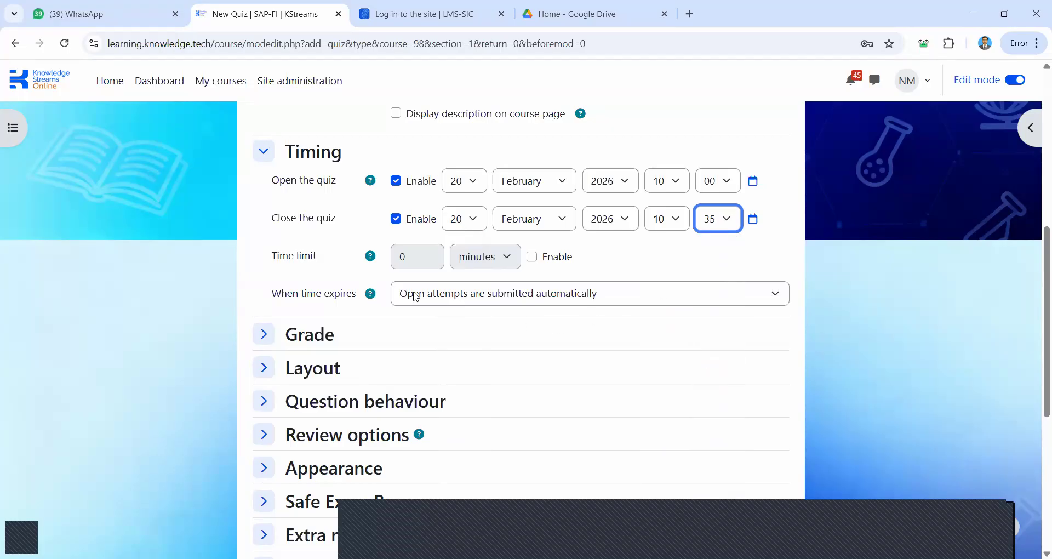
Enable the quiz's time limit and set it to 30 minutes
left_click(532, 257)
double_click(398, 255)
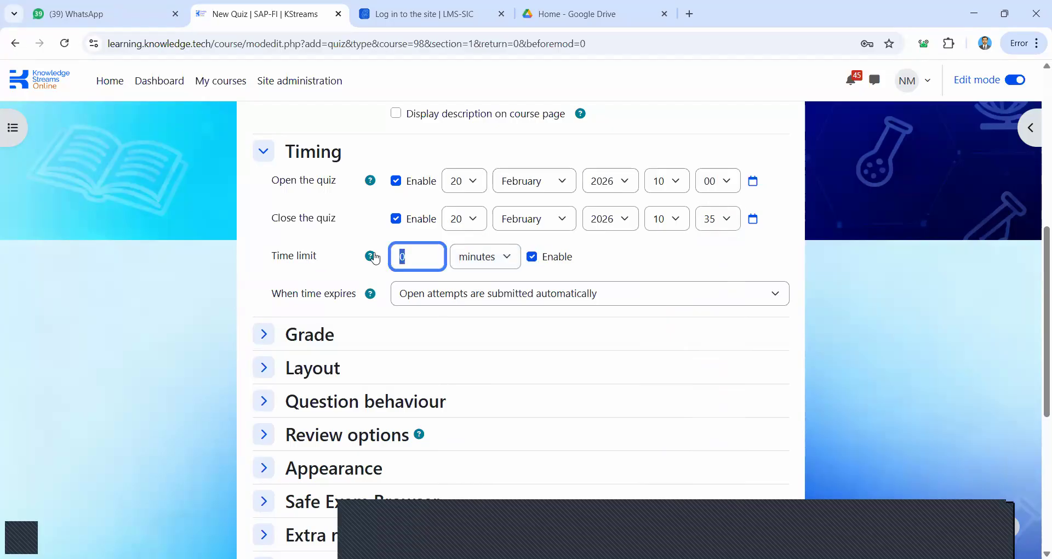
type("30")
left_click(635, 255)
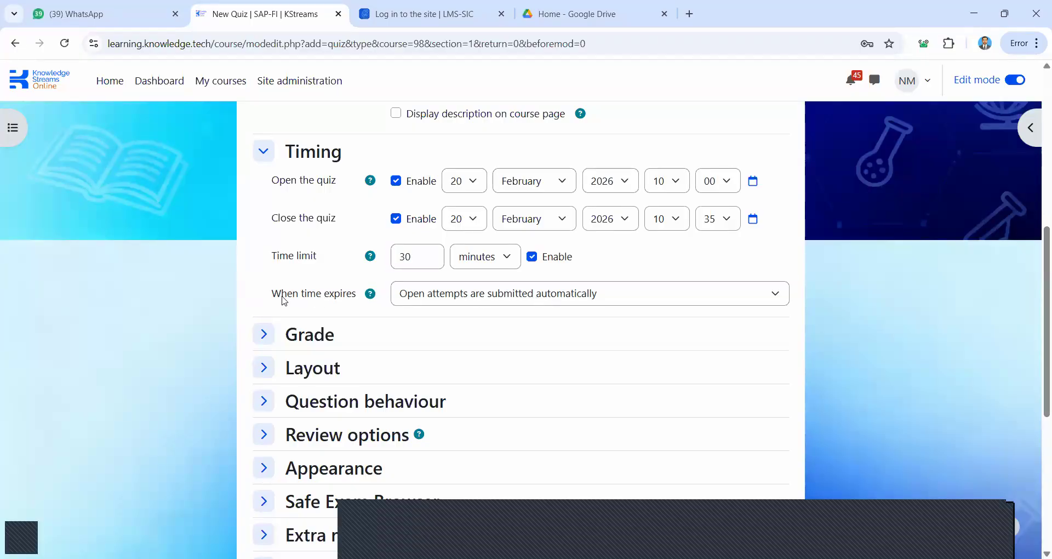
Set what happens when time expires to a grace period when open attempts can be submitted, but no more questions answered
left_click(446, 294)
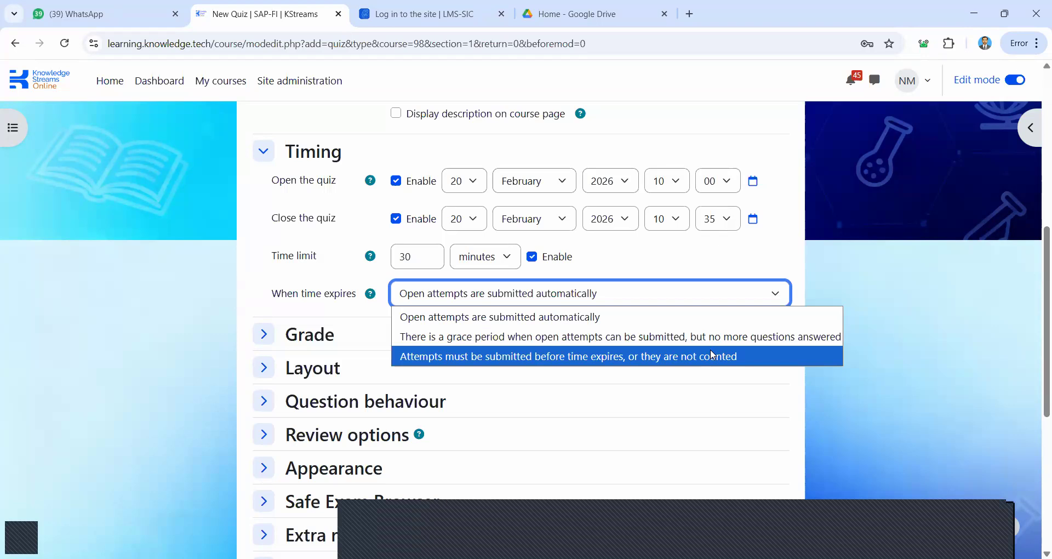
left_click(608, 343)
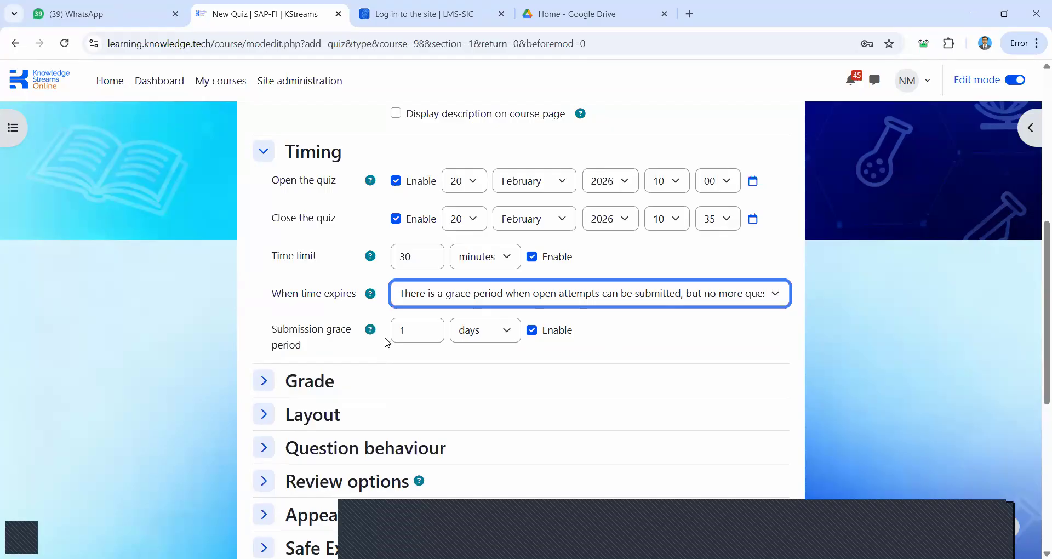
scroll(387, 344, "down", 2)
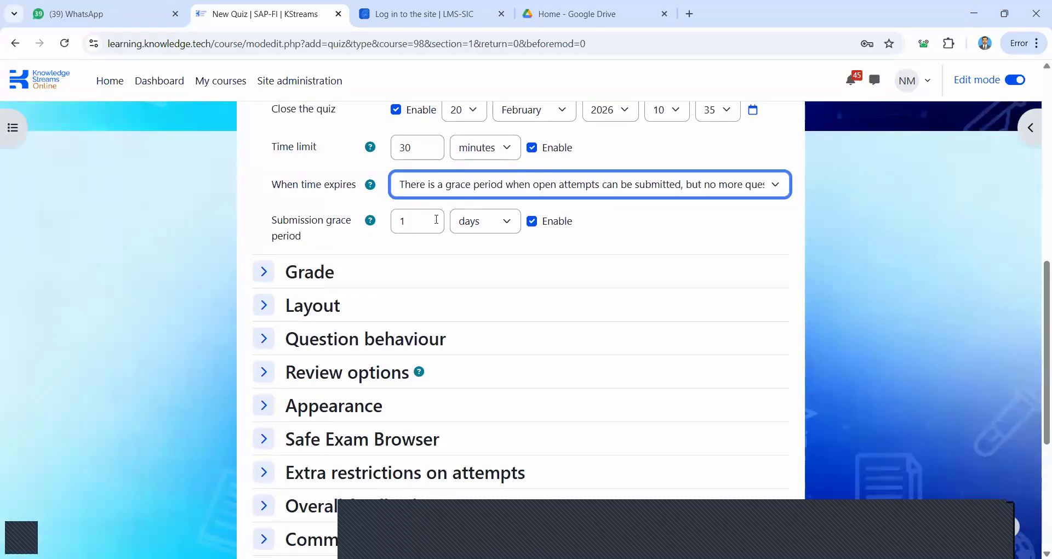
Set the quiz's submission grace period to 5 minutes and check the closing-time minutes
left_click(505, 222)
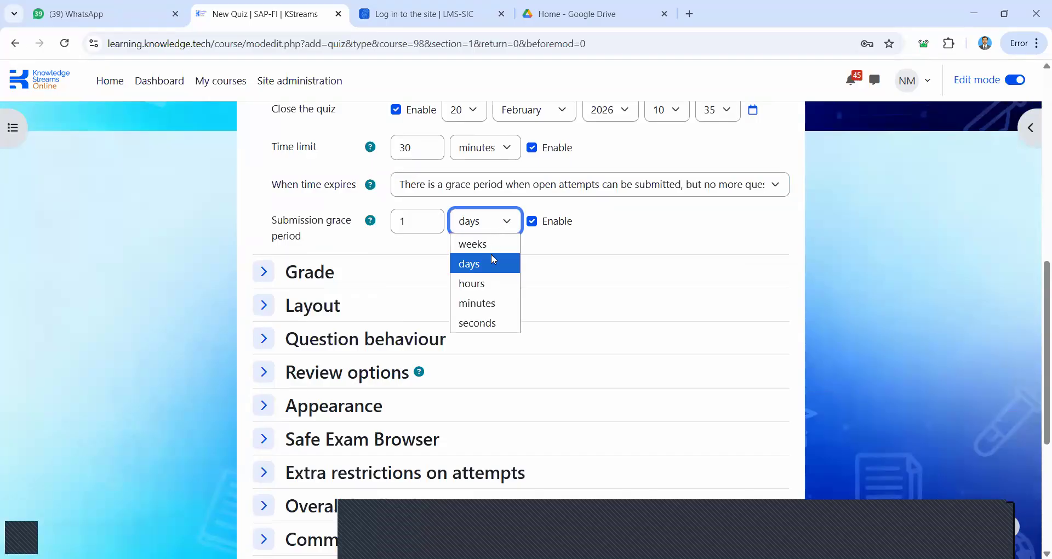
left_click(485, 303)
double_click(392, 218)
type("5")
scroll(718, 170, "up", 1)
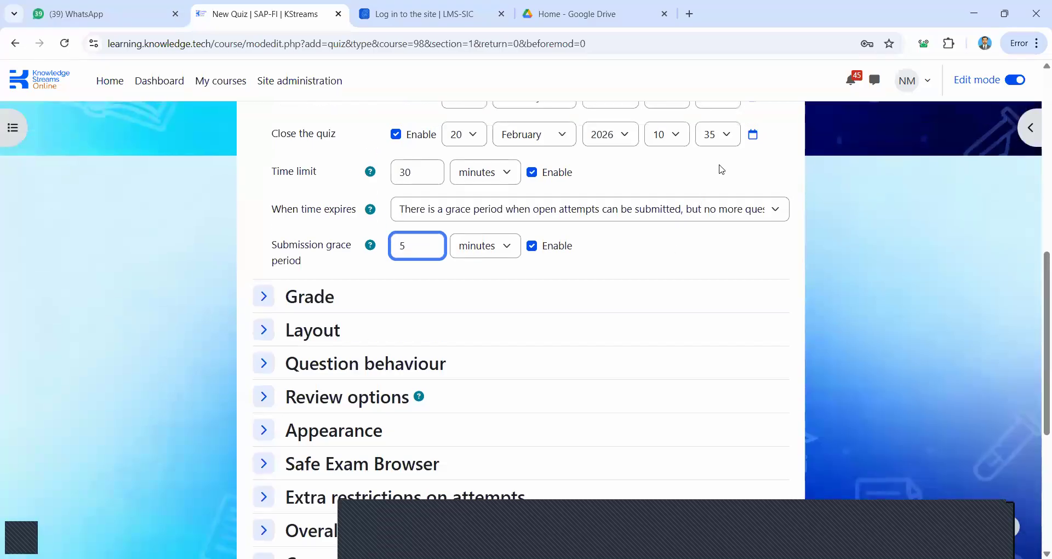
left_click(724, 136)
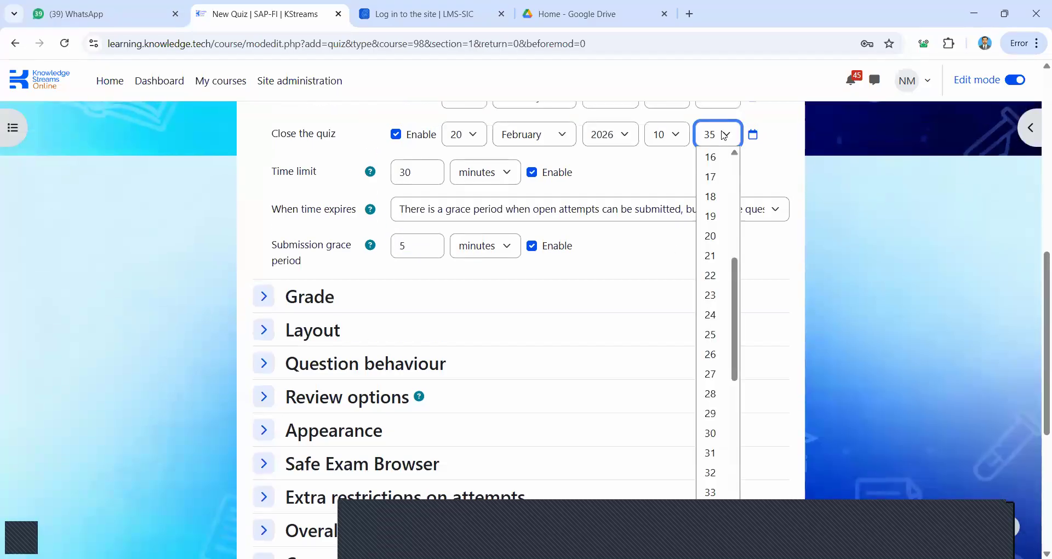
Set the quiz's grade to pass to 7.0 in the Grade settings
left_click(264, 297)
scroll(264, 296, "down", 3)
scroll(369, 188, "down", 1)
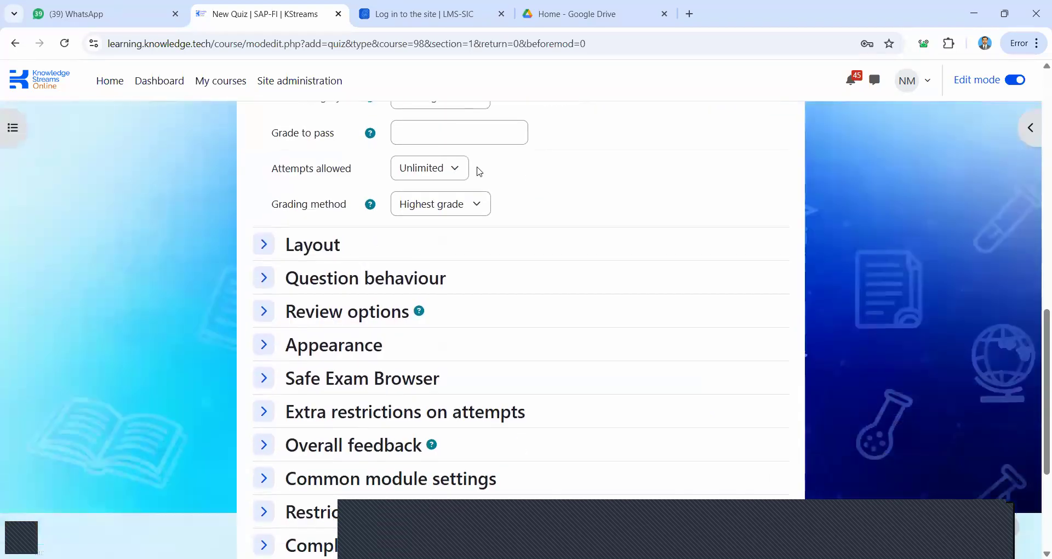
scroll(480, 164, "up", 2)
left_click(480, 164)
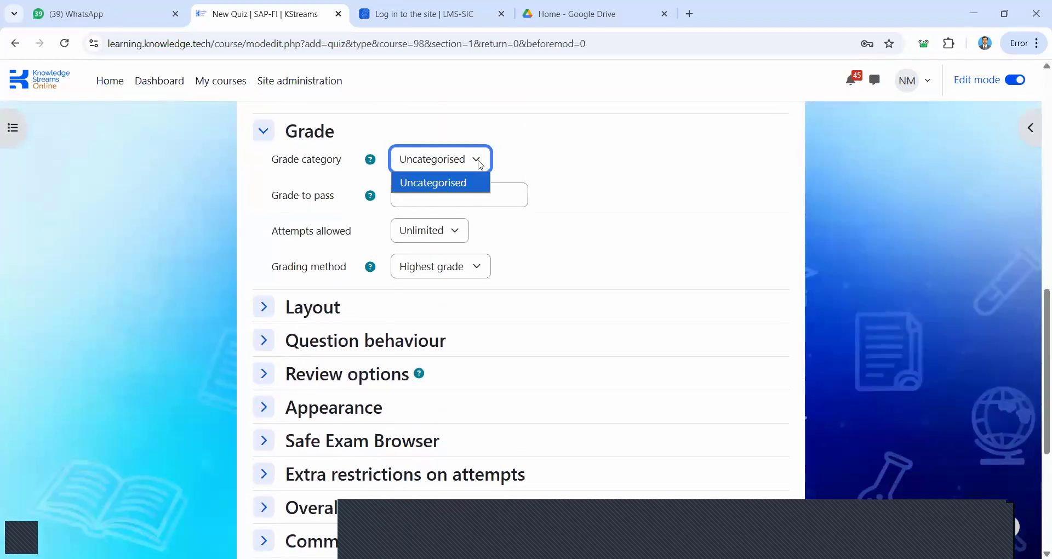
left_click(477, 195)
left_click(478, 194)
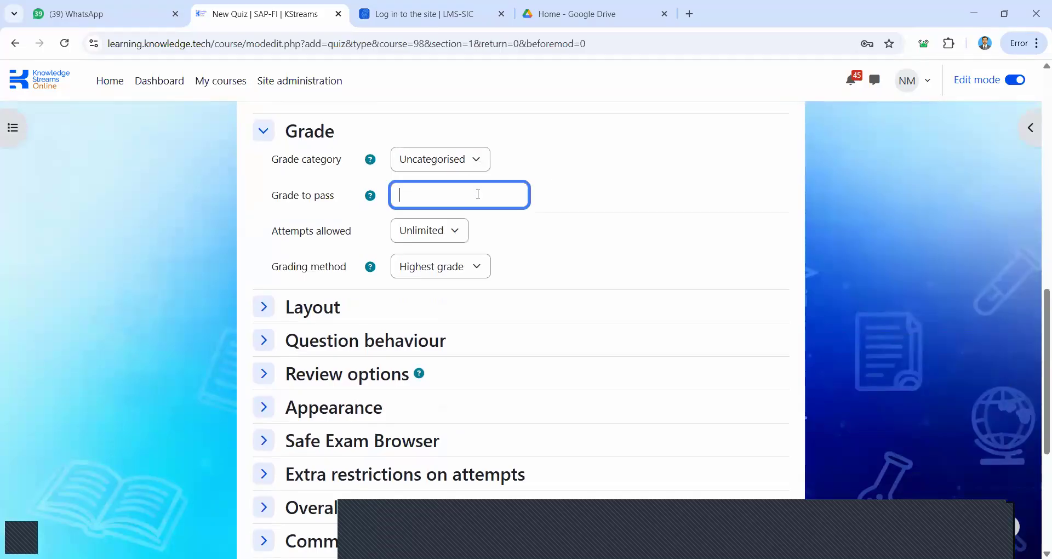
type("7.0")
Limit the quiz's allowed attempts to 1
left_click(448, 231)
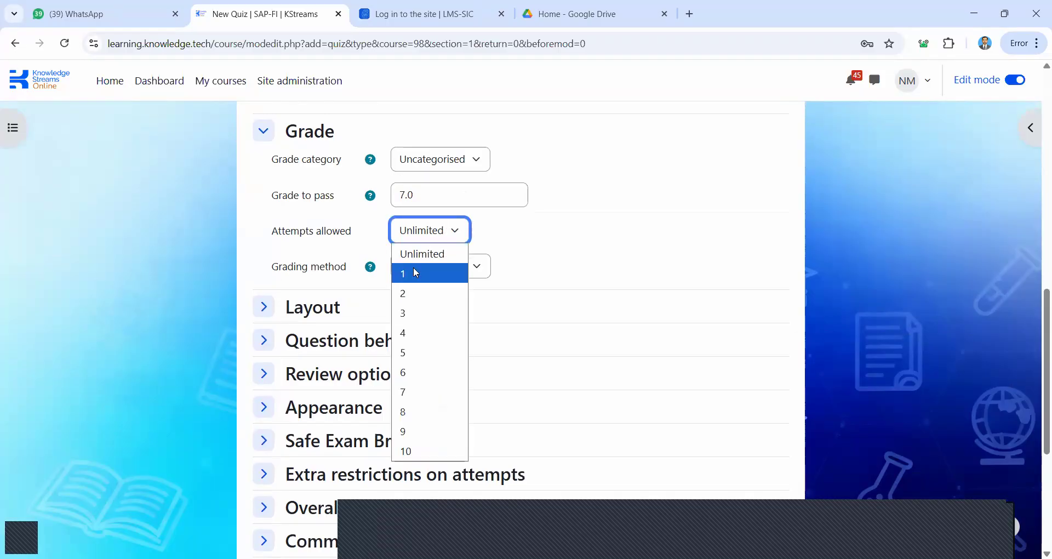
left_click(416, 272)
left_click(458, 229)
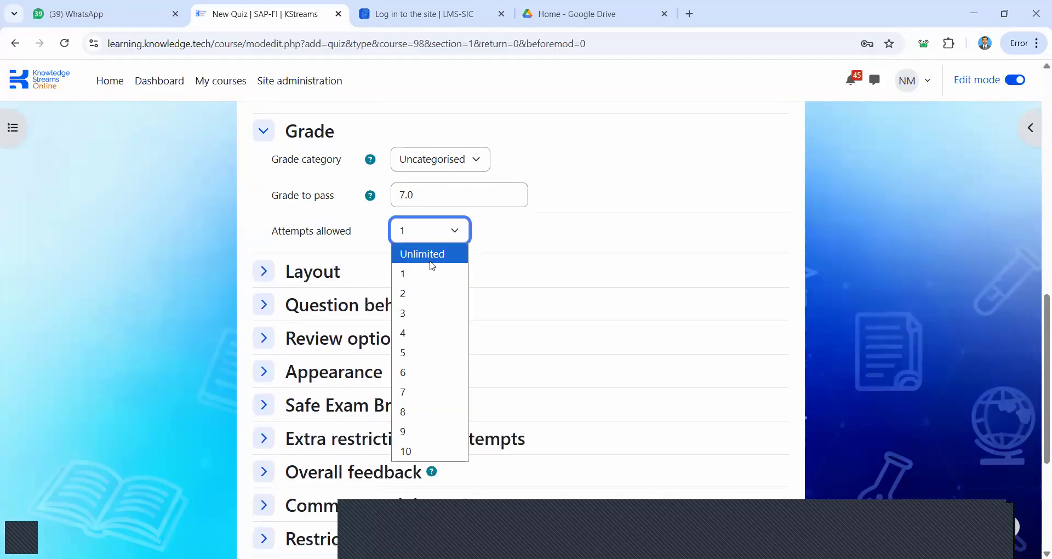
left_click(414, 283)
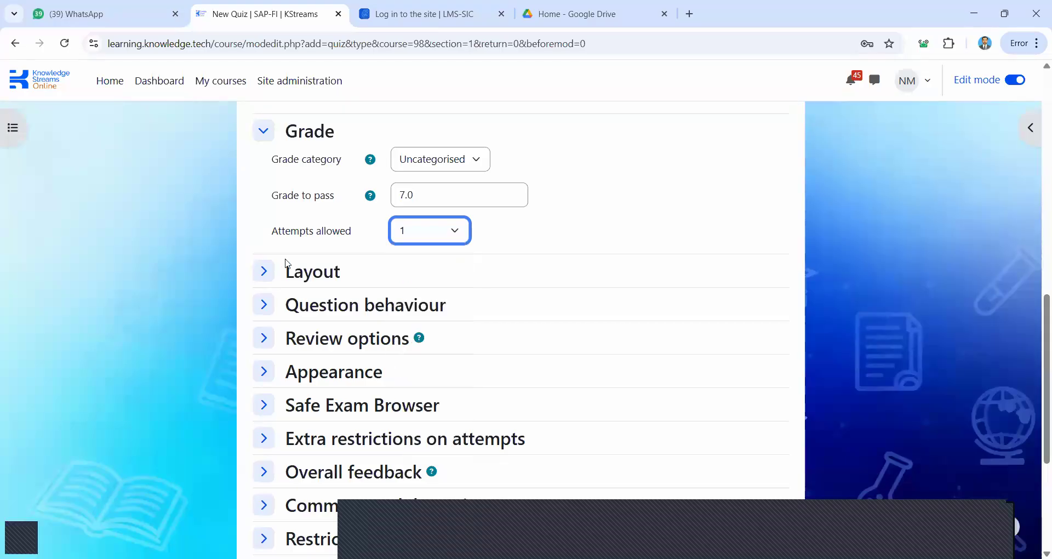
In the Layout settings, try all questions on one page and every 3 questions, but settle on a new page for every question
left_click(264, 271)
scroll(255, 272, "down", 1)
scroll(255, 272, "down", 1)
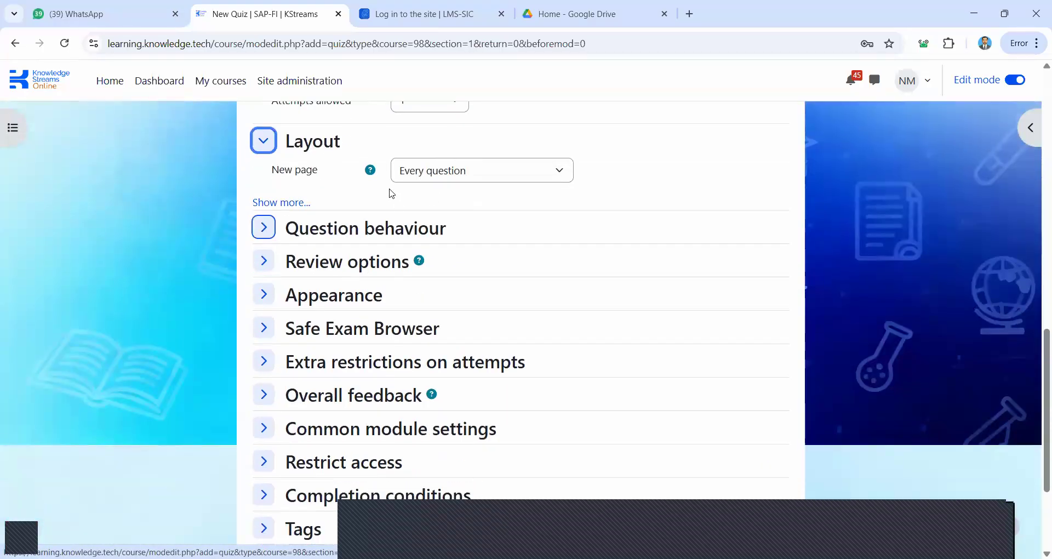
left_click(490, 170)
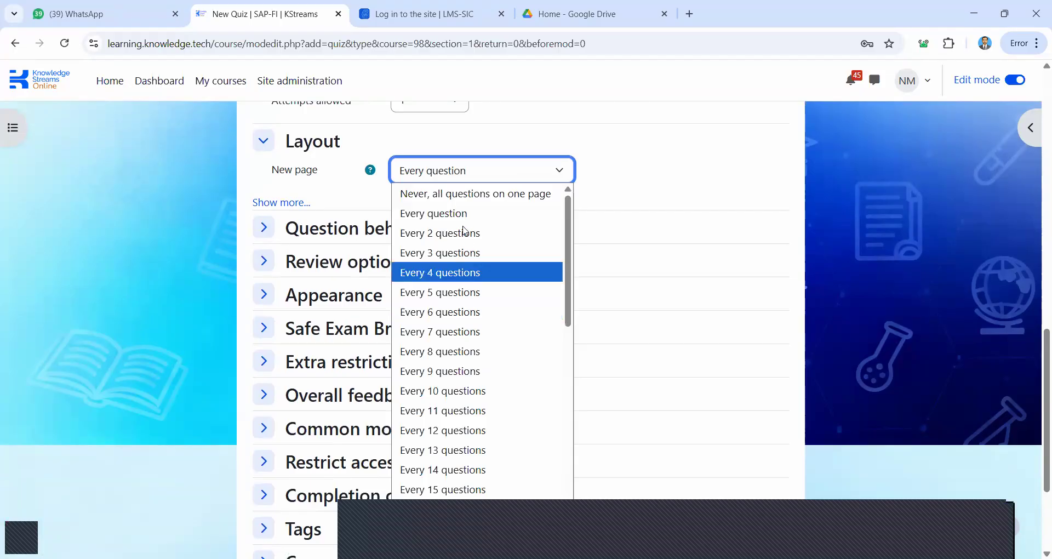
left_click(489, 195)
left_click(491, 176)
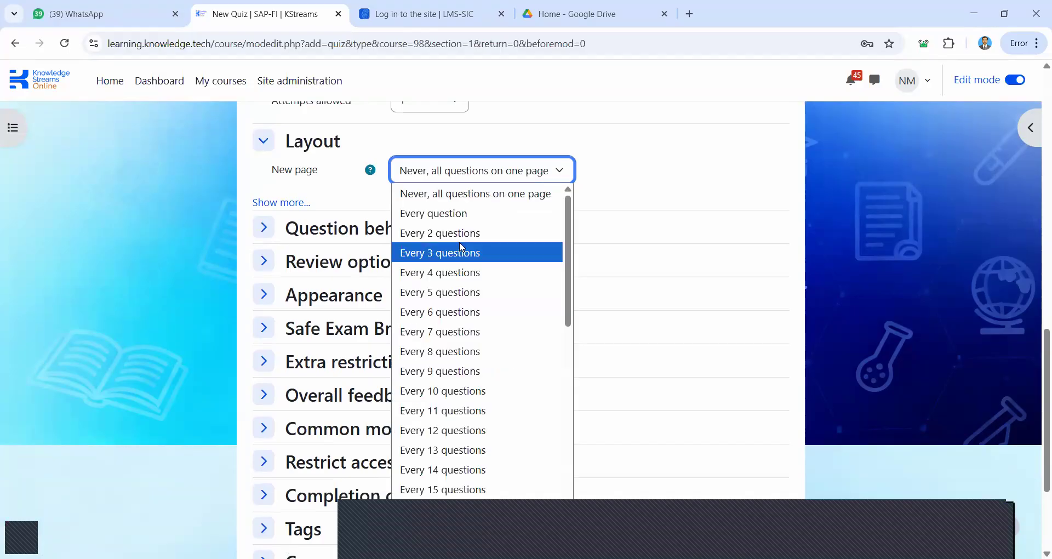
left_click(461, 252)
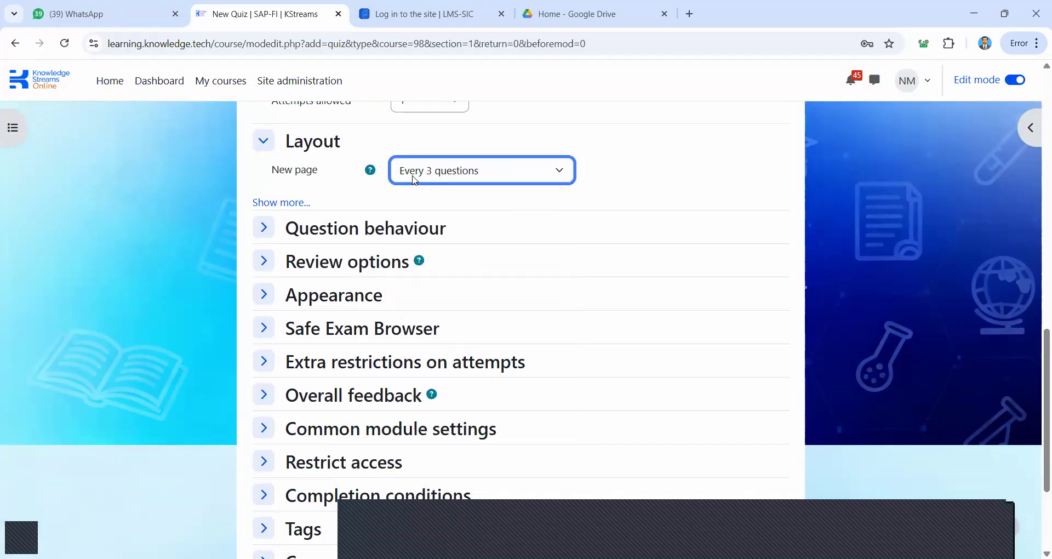
left_click(415, 180)
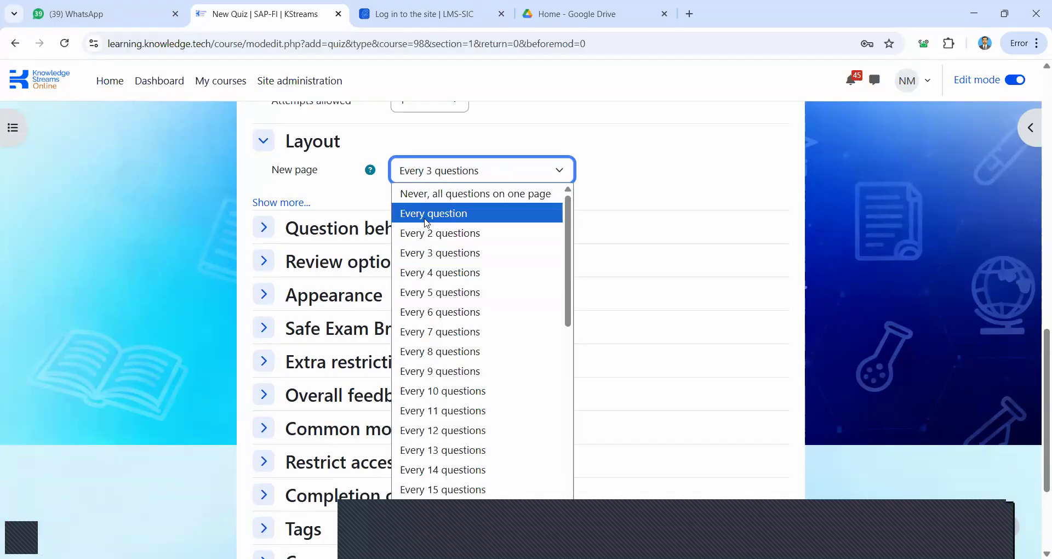
left_click(427, 219)
Reveal the additional Layout options and examine the choices for the quiz's navigation method
scroll(356, 181, "down", 1)
left_click(295, 127)
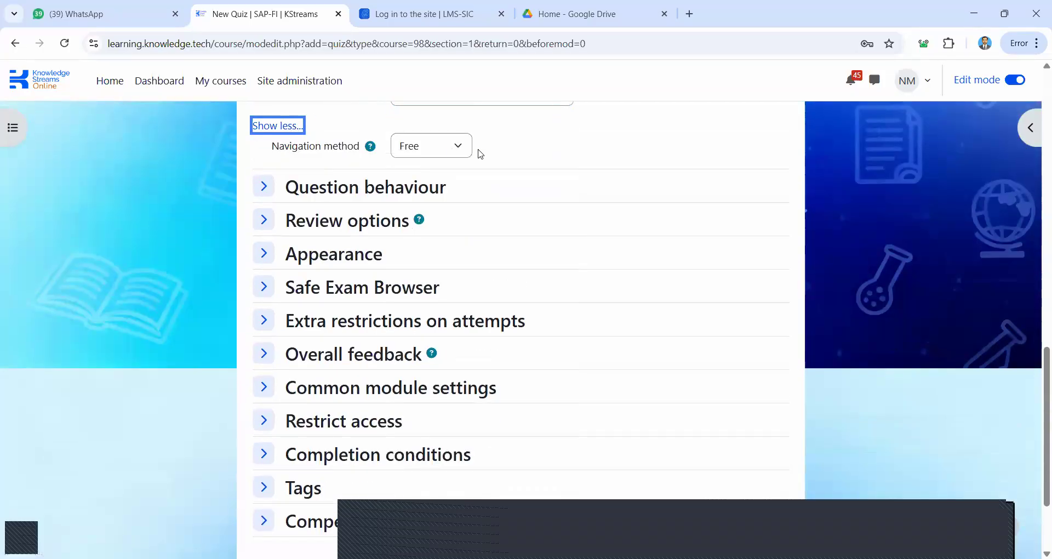
left_click(459, 151)
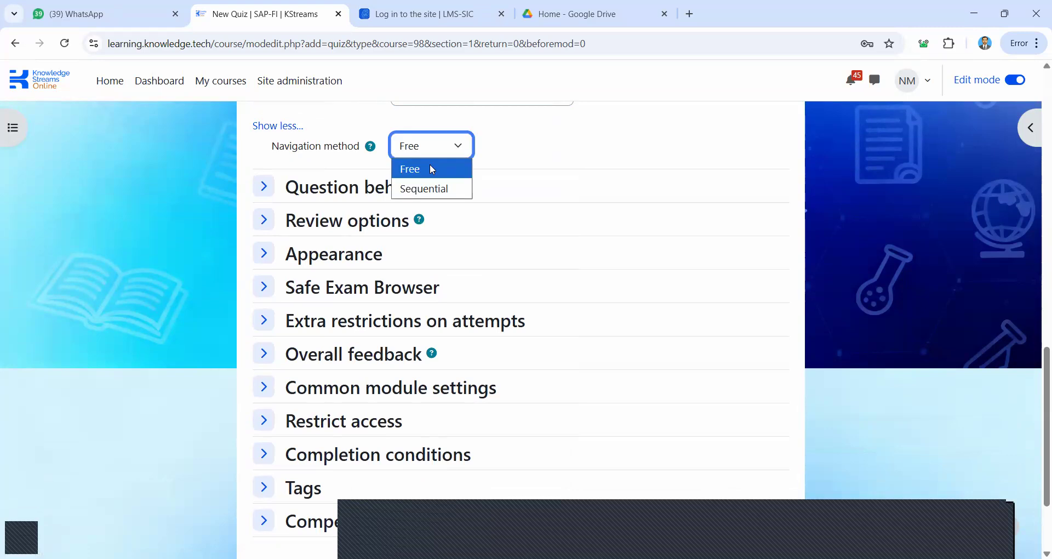
left_click(561, 141)
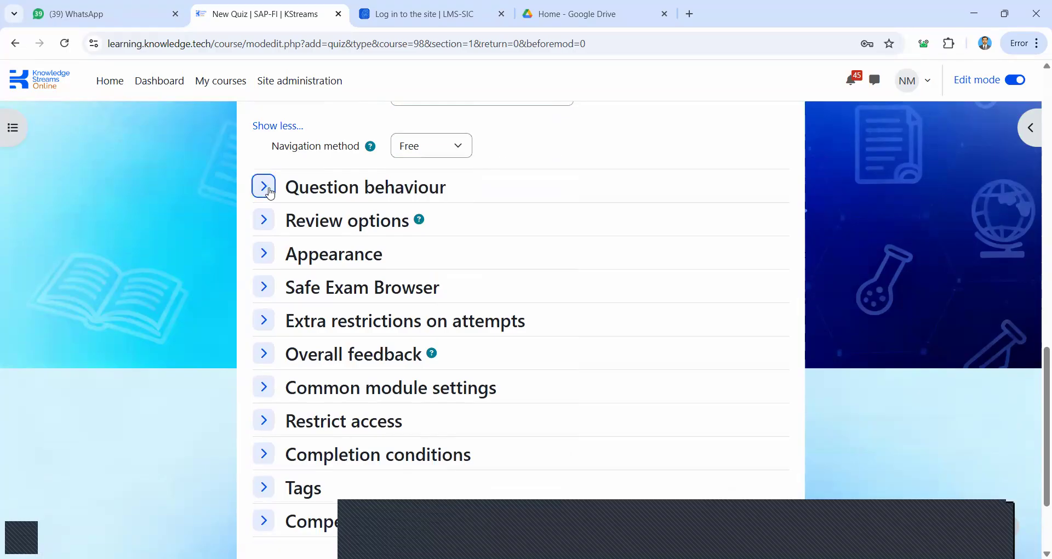
Examine the Question behaviour settings: shuffling within questions, how questions behave, and the additional options
left_click(264, 186)
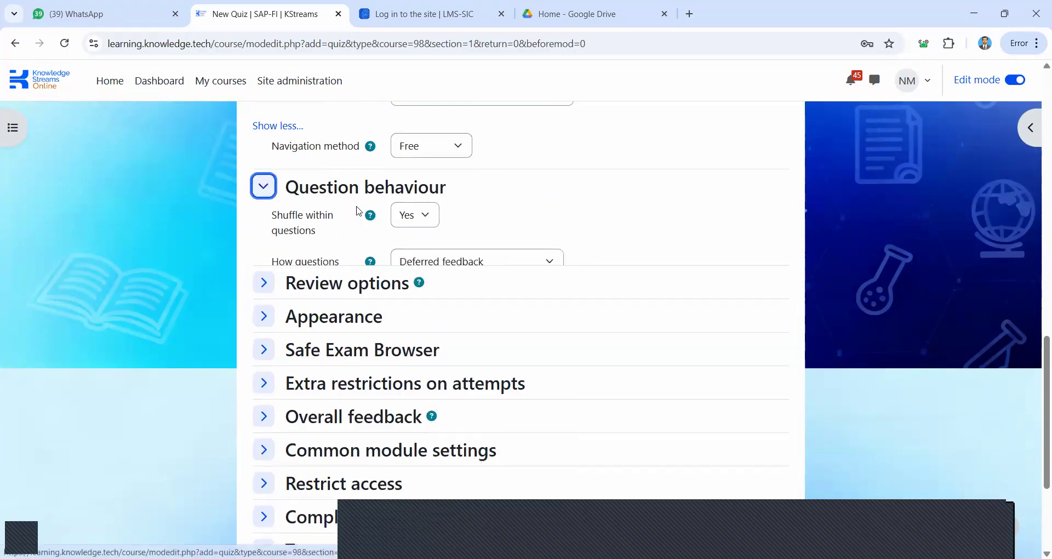
left_click(425, 217)
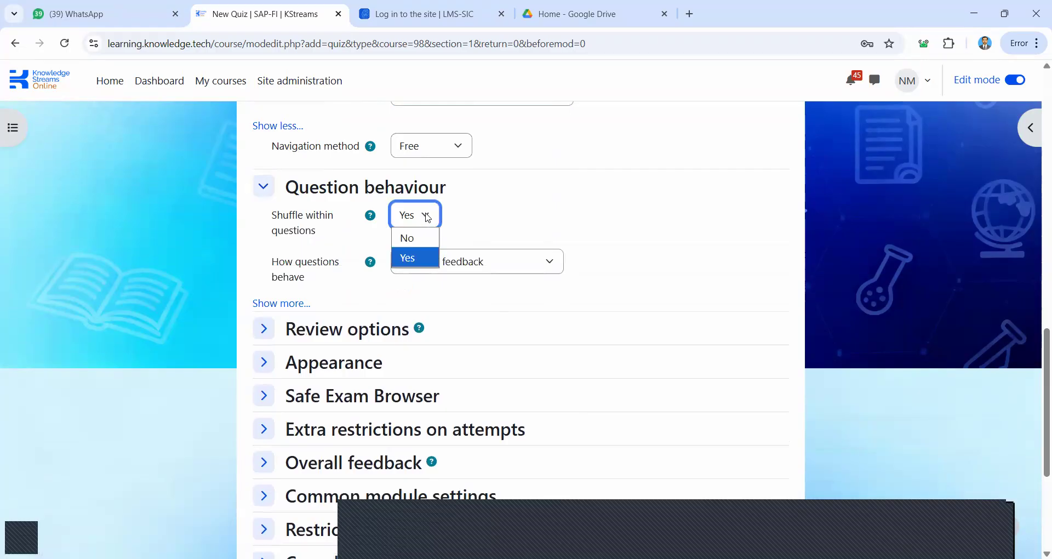
left_click(427, 218)
left_click(469, 266)
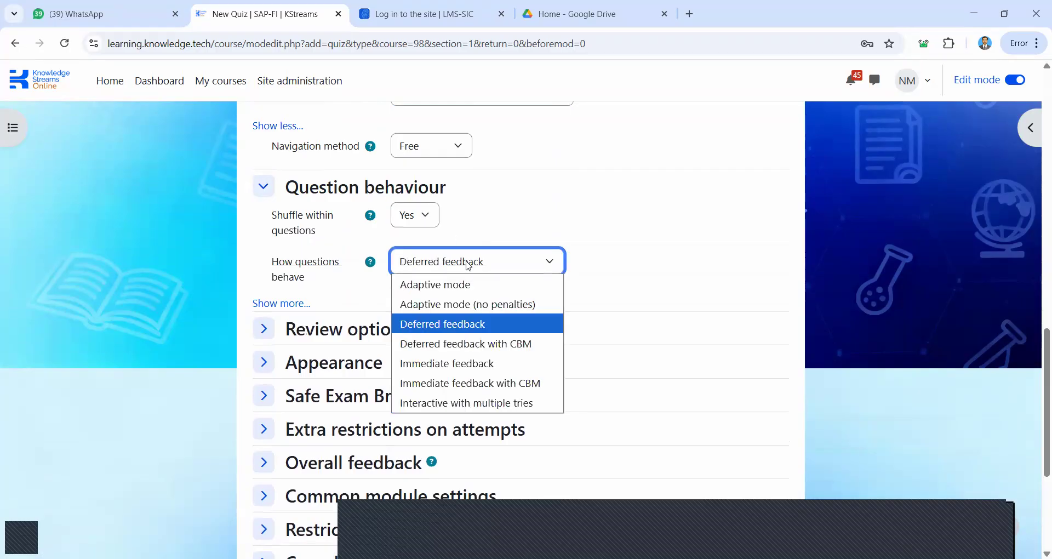
left_click(274, 304)
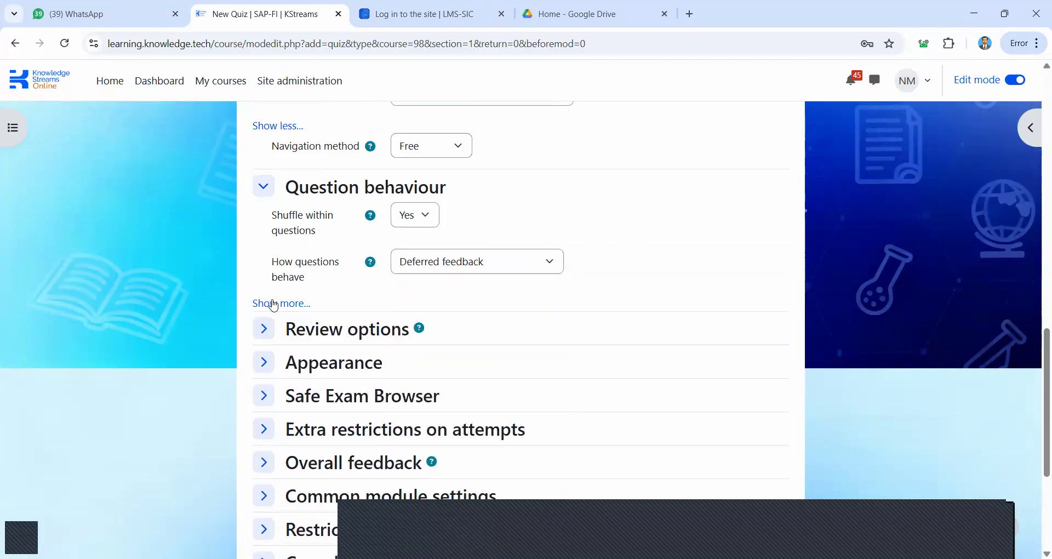
left_click(273, 304)
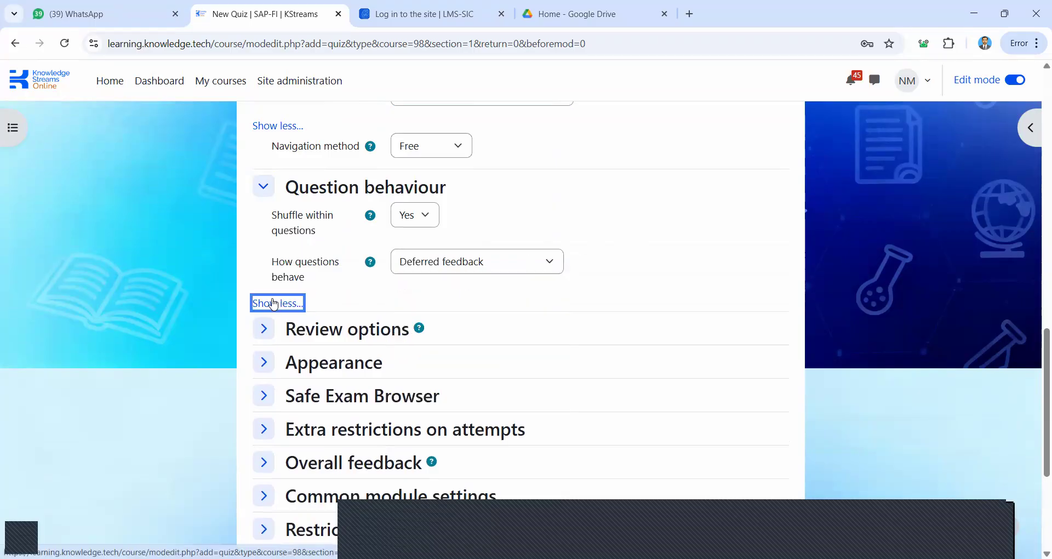
In the Review options, disable The attempt and Overall feedback for immediately after the attempt, keeping Maximum marks enabled
scroll(270, 236, "down", 2)
left_click(270, 236)
scroll(377, 256, "down", 1)
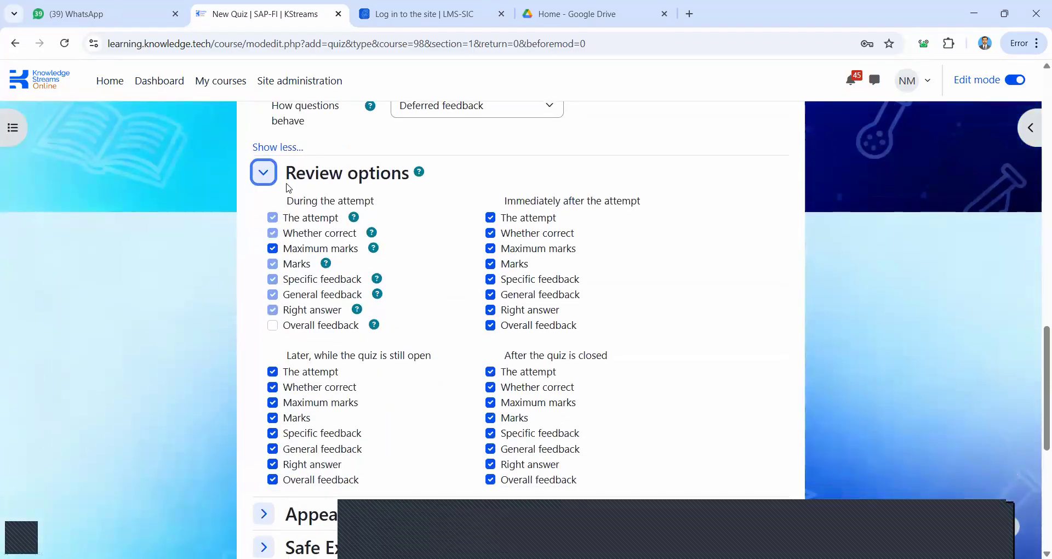
left_click(272, 248)
left_click(272, 248)
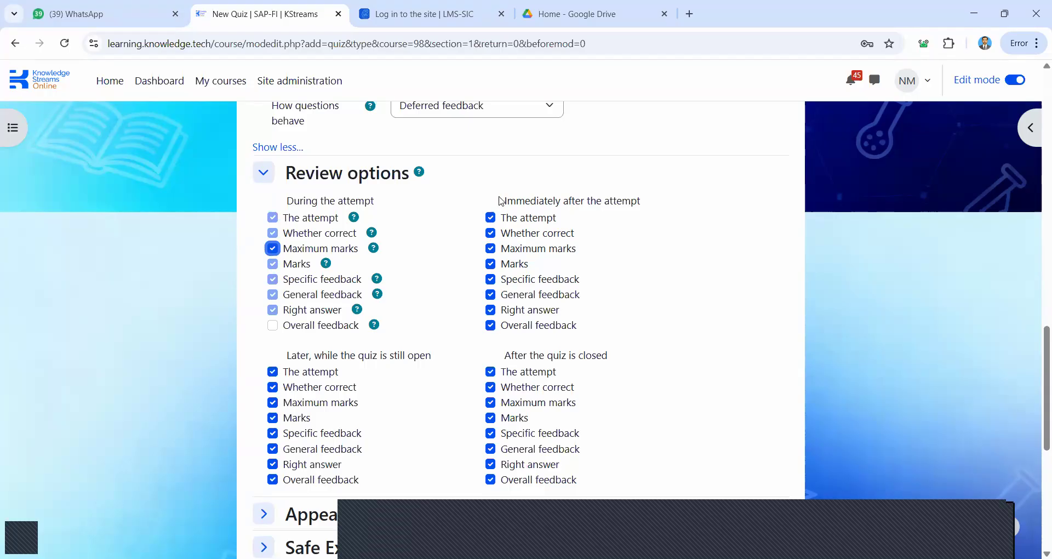
left_click(491, 217)
left_click(493, 250)
left_click(492, 250)
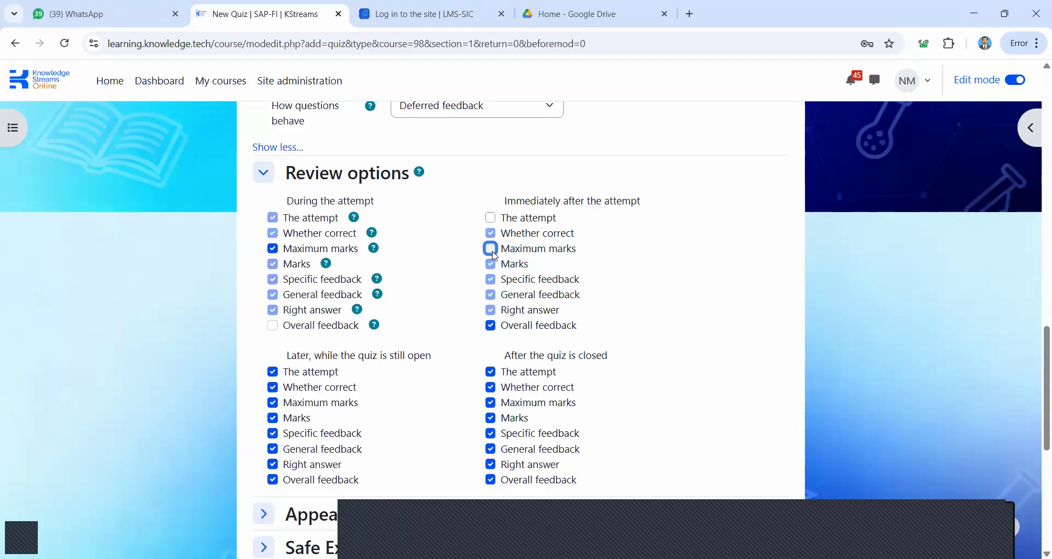
left_click(491, 326)
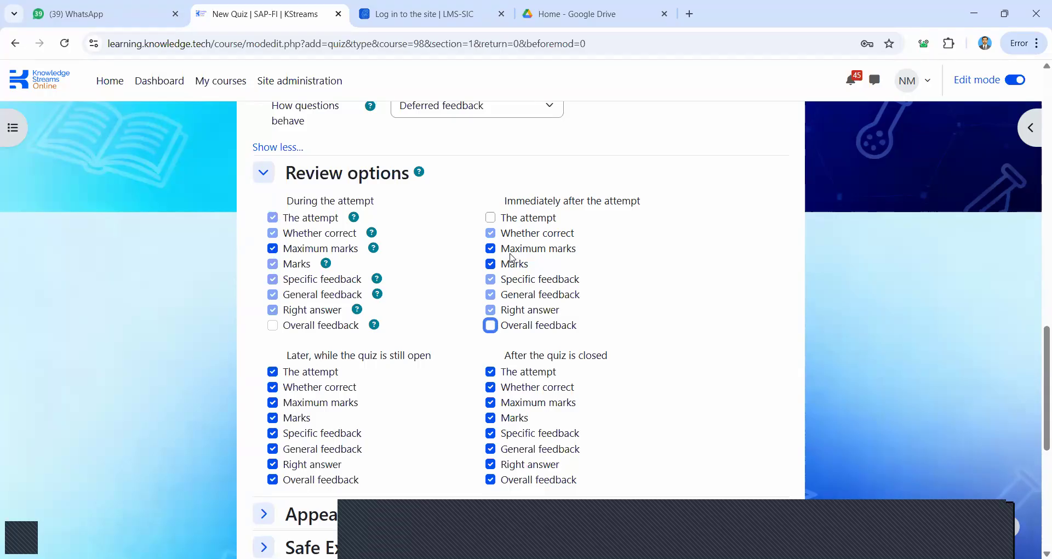
Disable The attempt and Overall feedback in the review options both for later while the quiz is open and for after it is closed
scroll(510, 267, "down", 2)
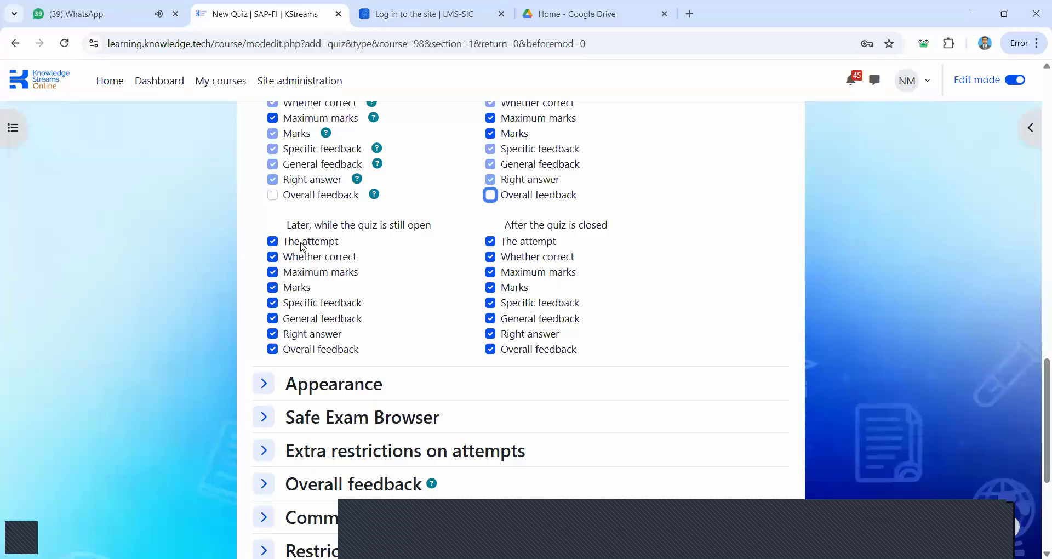
left_click(272, 241)
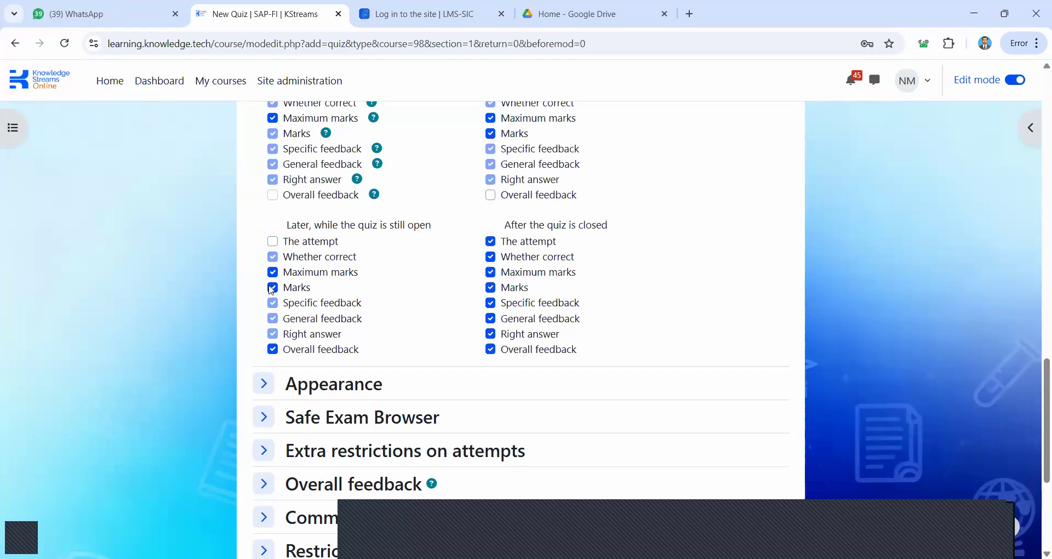
left_click(273, 349)
left_click(492, 241)
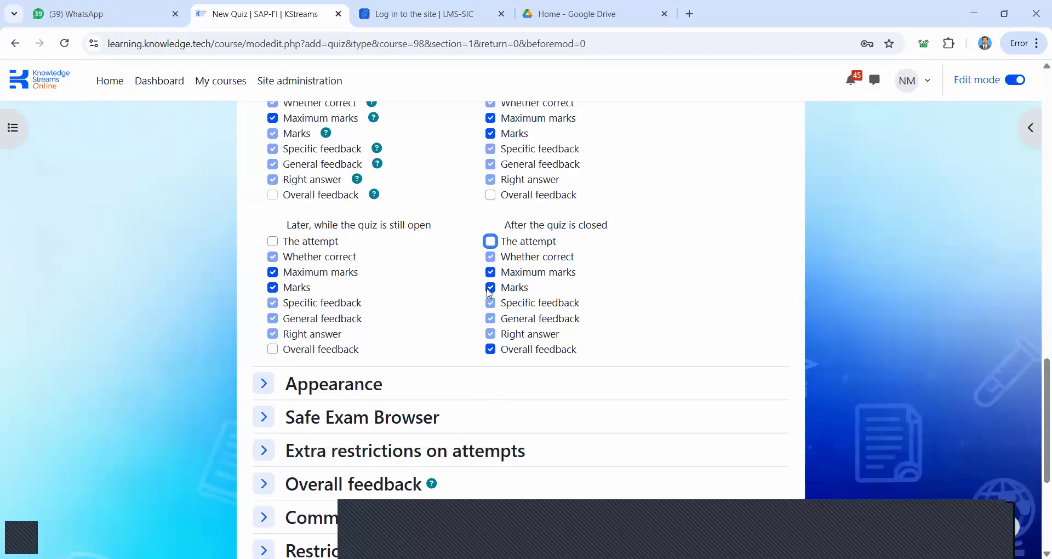
left_click(492, 349)
In the Appearance settings, set the decimal places in grades to 0 and examine the decimal place choices for question marks
scroll(255, 254, "down", 2)
left_click(255, 253)
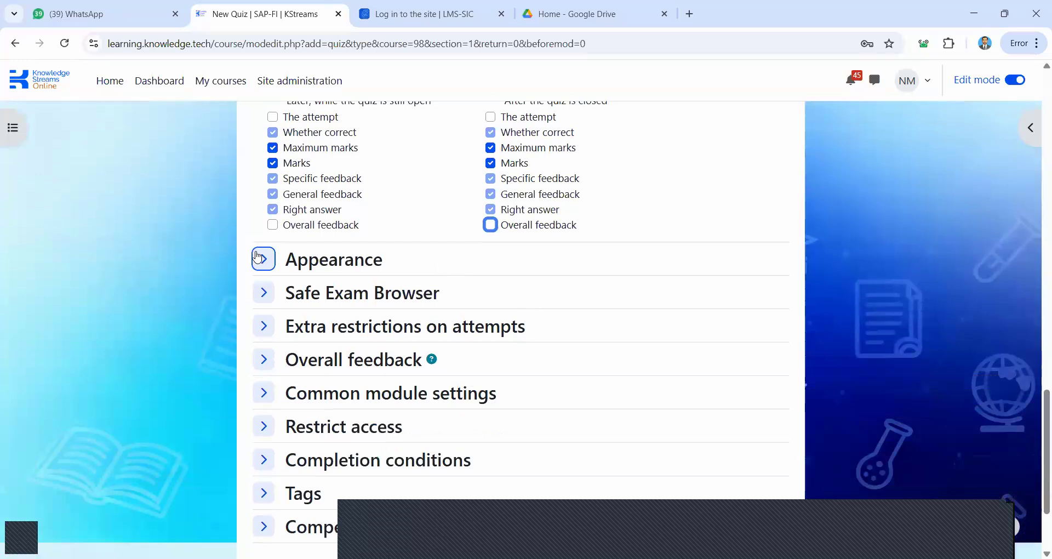
scroll(257, 255, "down", 2)
scroll(257, 256, "down", 1)
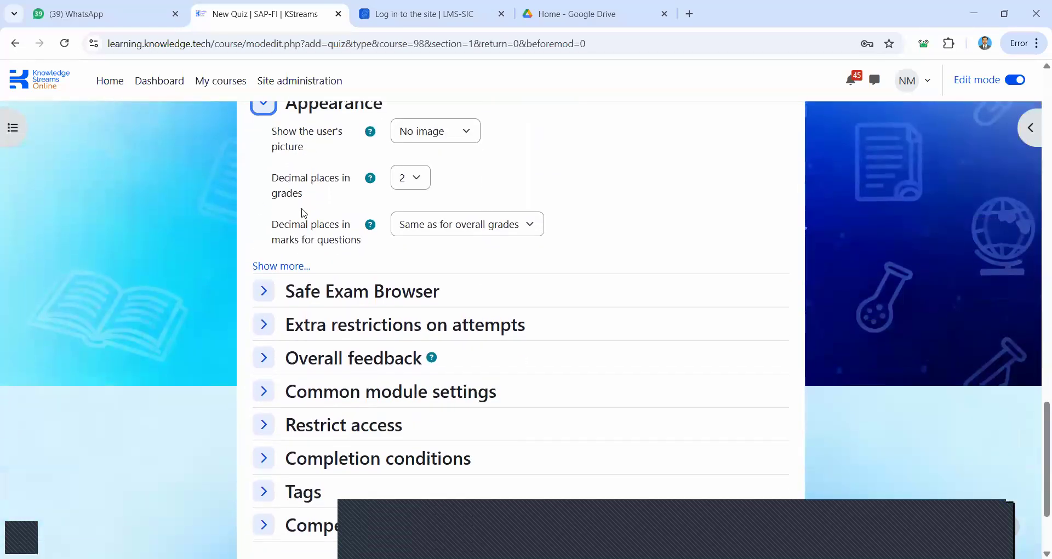
scroll(383, 208, "up", 1)
left_click(427, 202)
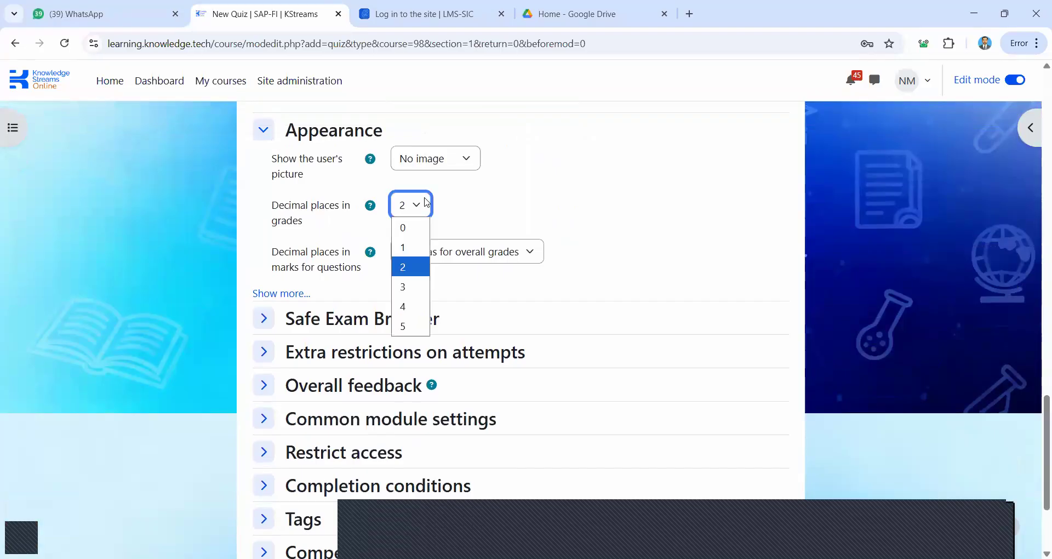
left_click(426, 202)
left_click(425, 203)
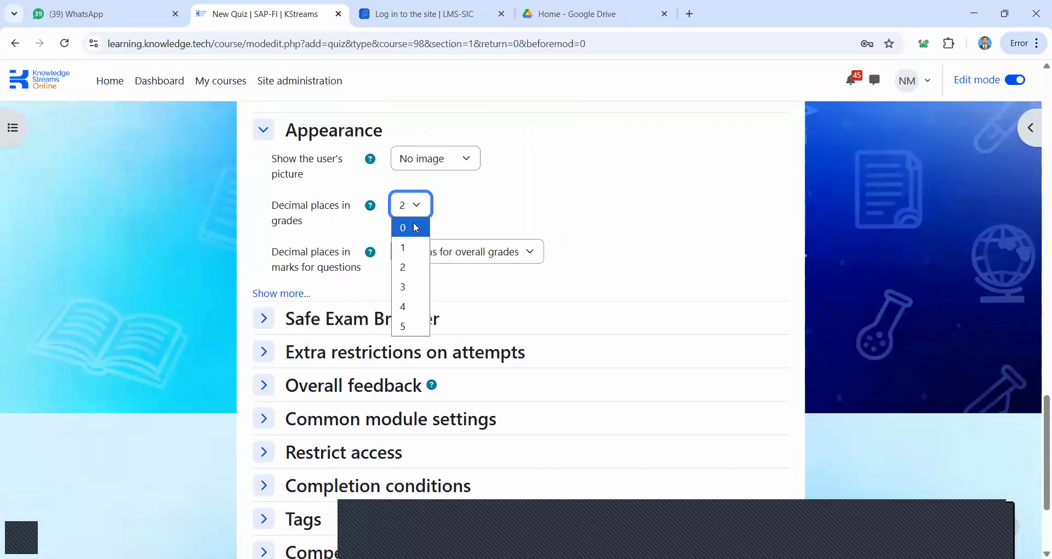
left_click(416, 227)
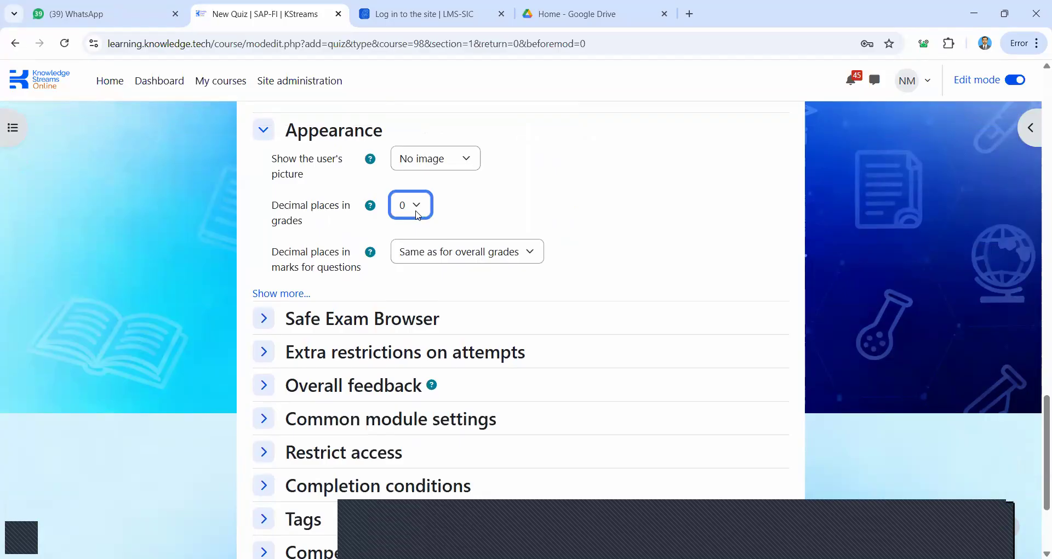
left_click(442, 262)
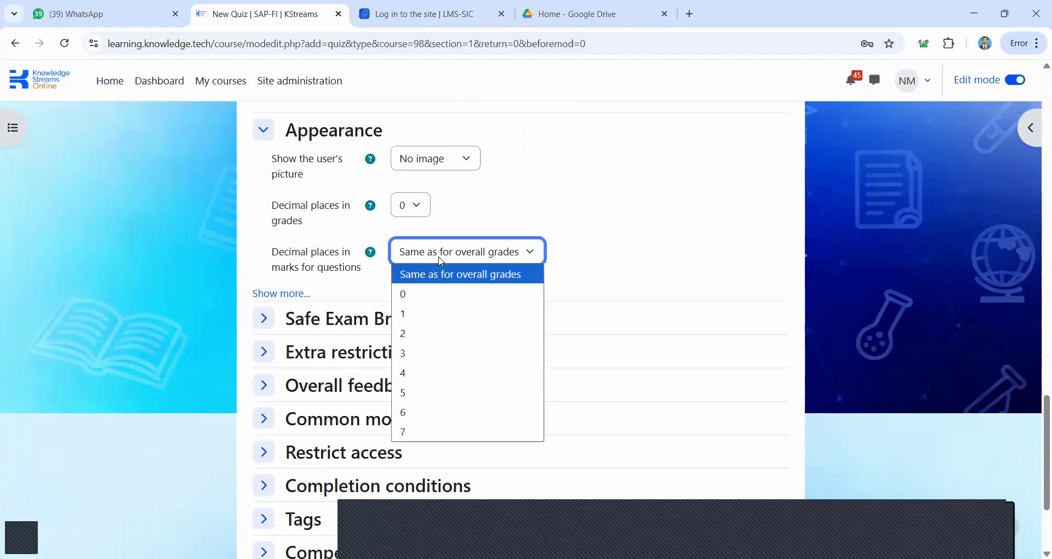
Examine the Safe Exam Browser requirement and the Extra restrictions on attempts, including the additional options
scroll(442, 262, "down", 2)
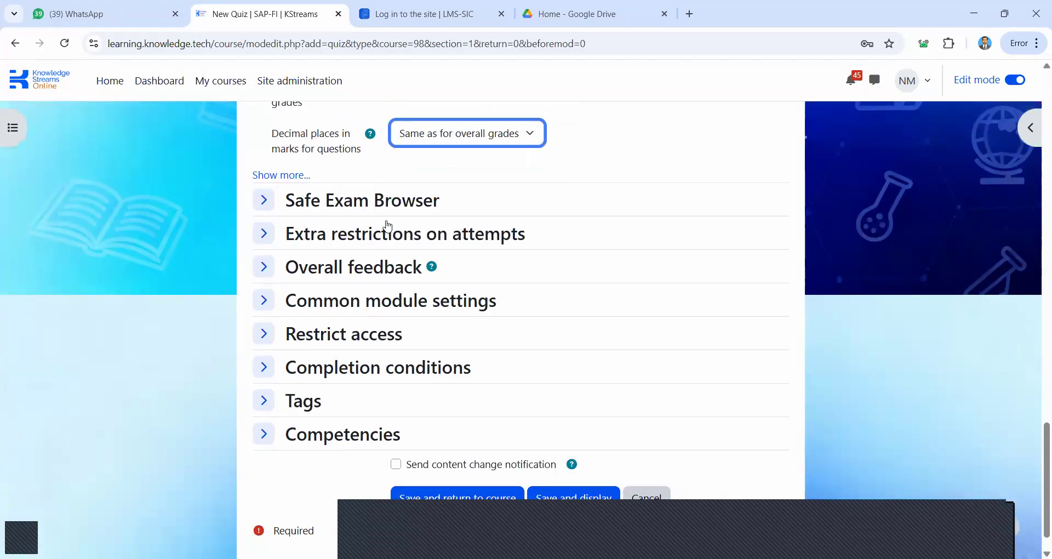
left_click(263, 201)
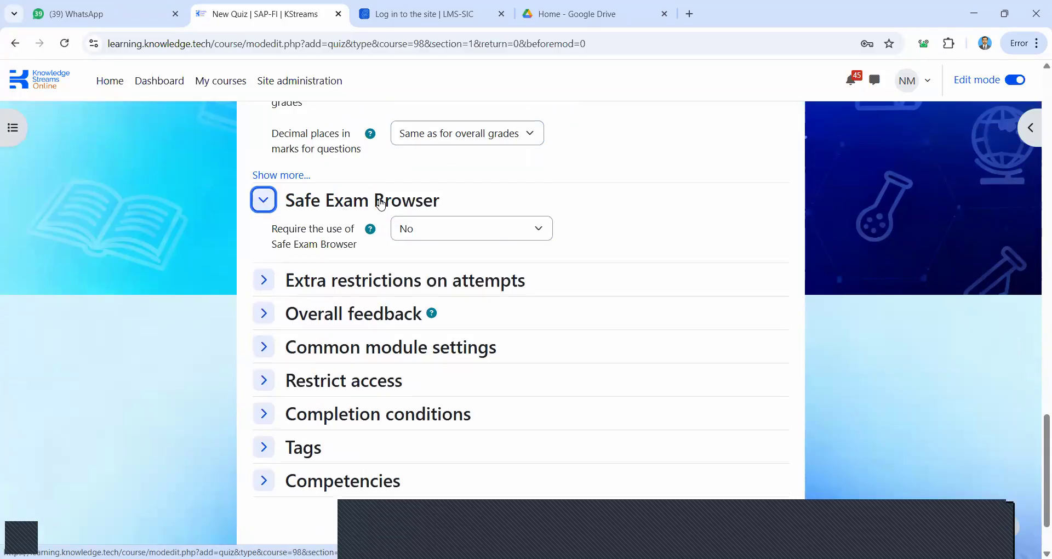
left_click(260, 208)
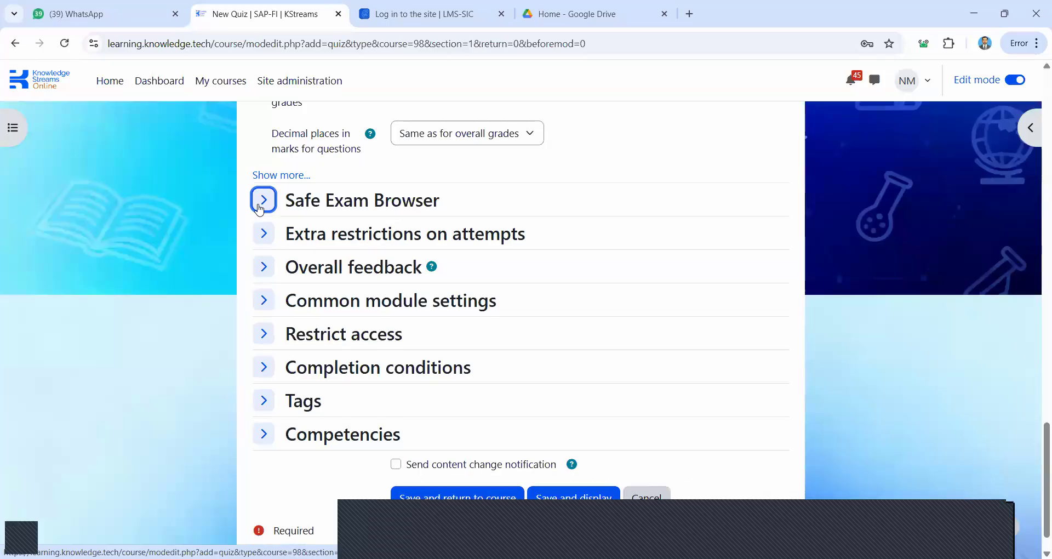
left_click(263, 234)
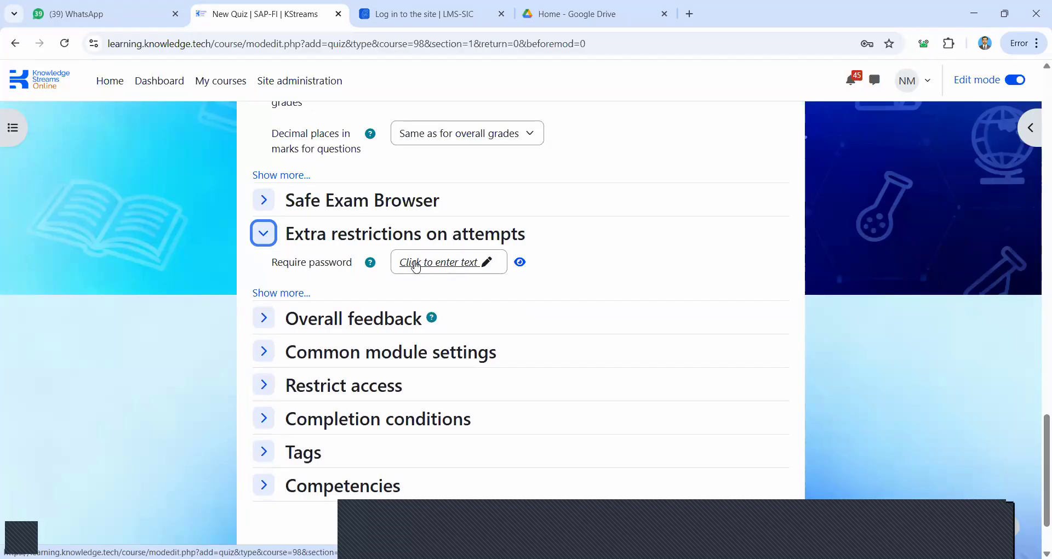
left_click(286, 297)
scroll(290, 301, "down", 1)
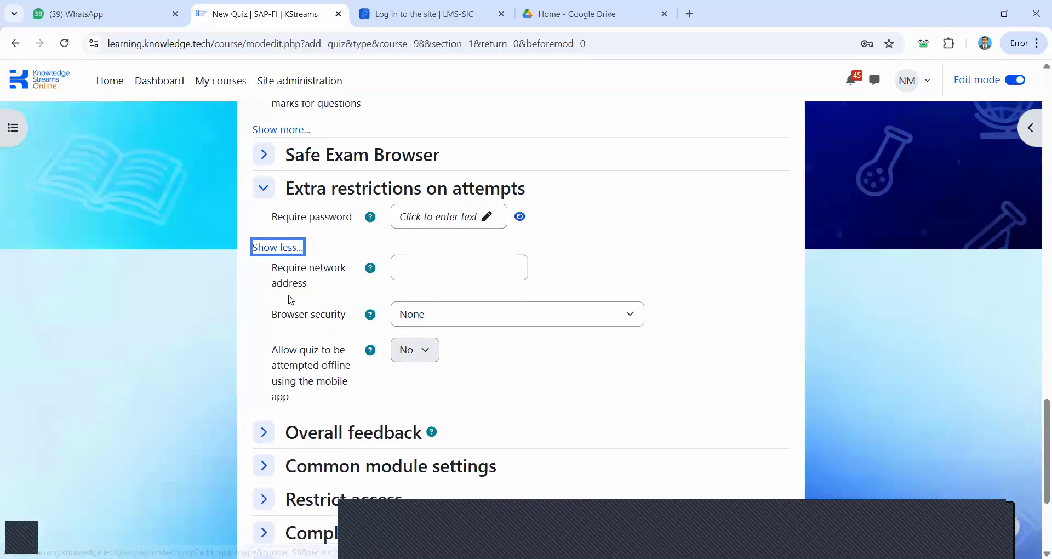
Examine the grade boundary and feedback fields of the Overall feedback settings, and collapse the section
scroll(290, 299, "down", 4)
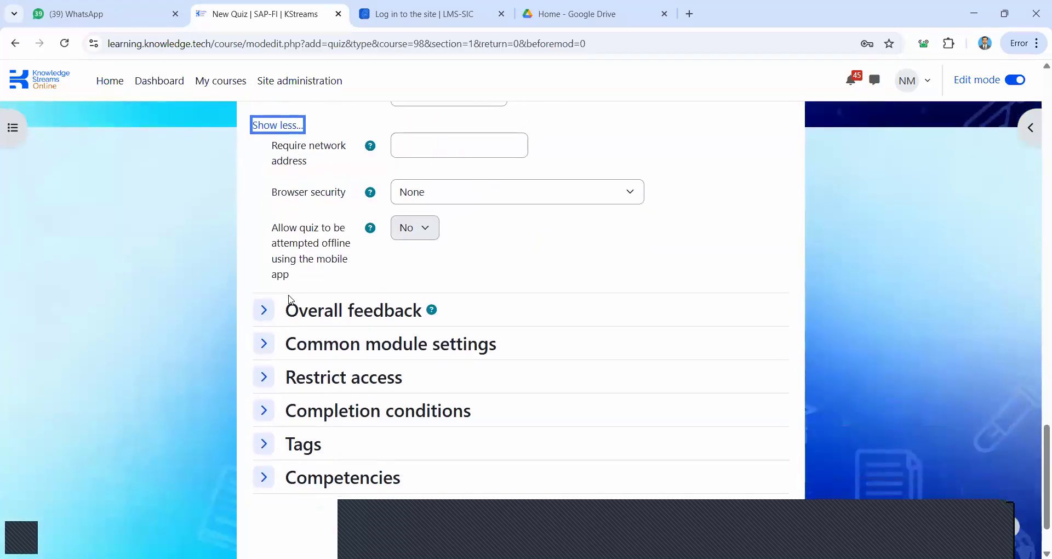
left_click(262, 228)
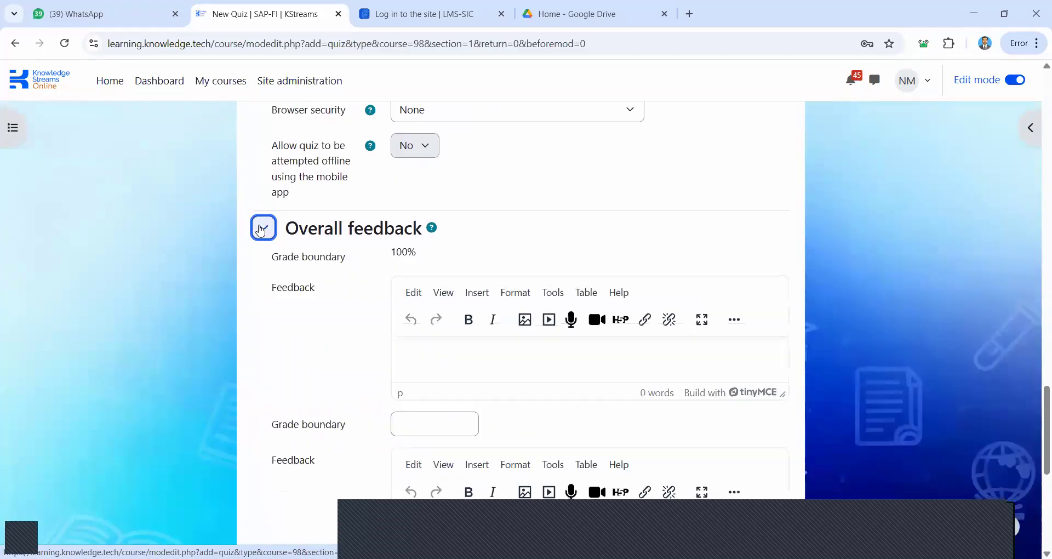
scroll(300, 174, "down", 2)
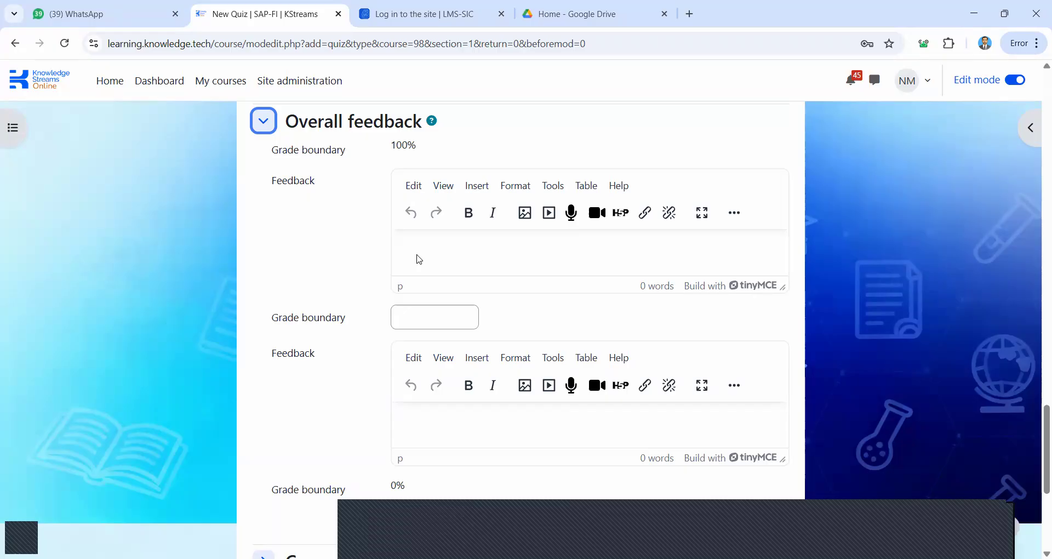
scroll(419, 259, "down", 1)
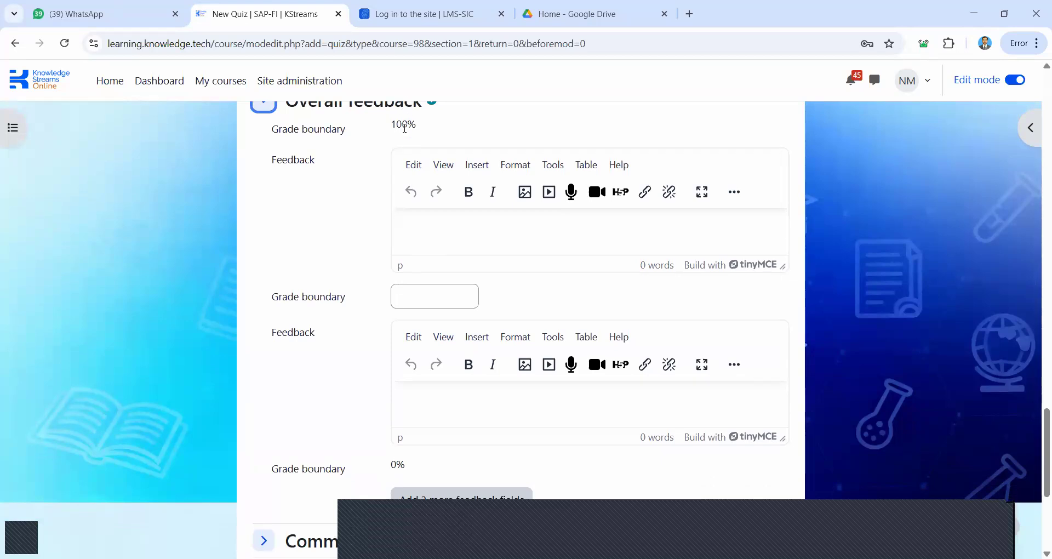
left_click(418, 247)
scroll(322, 247, "up", 2)
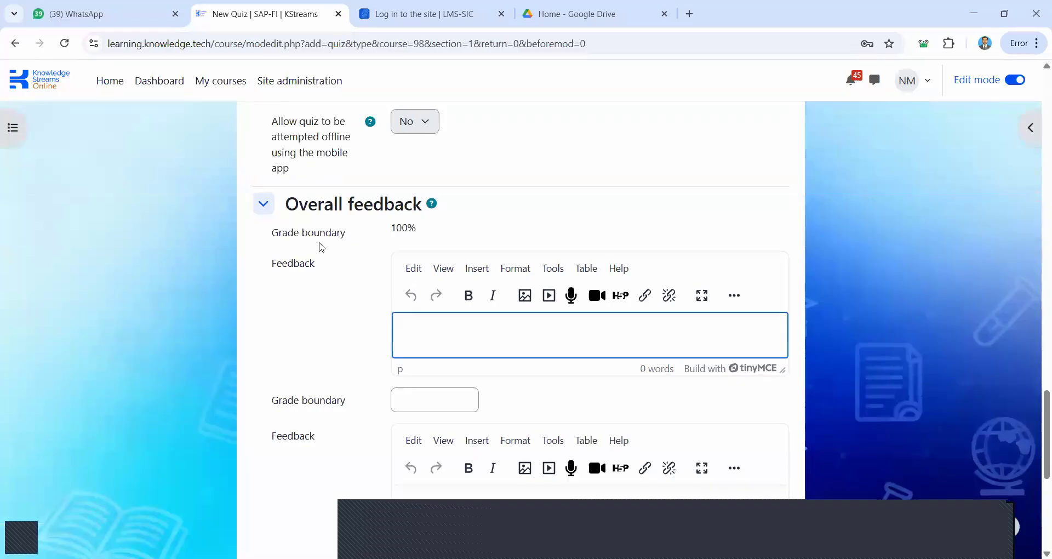
left_click(258, 208)
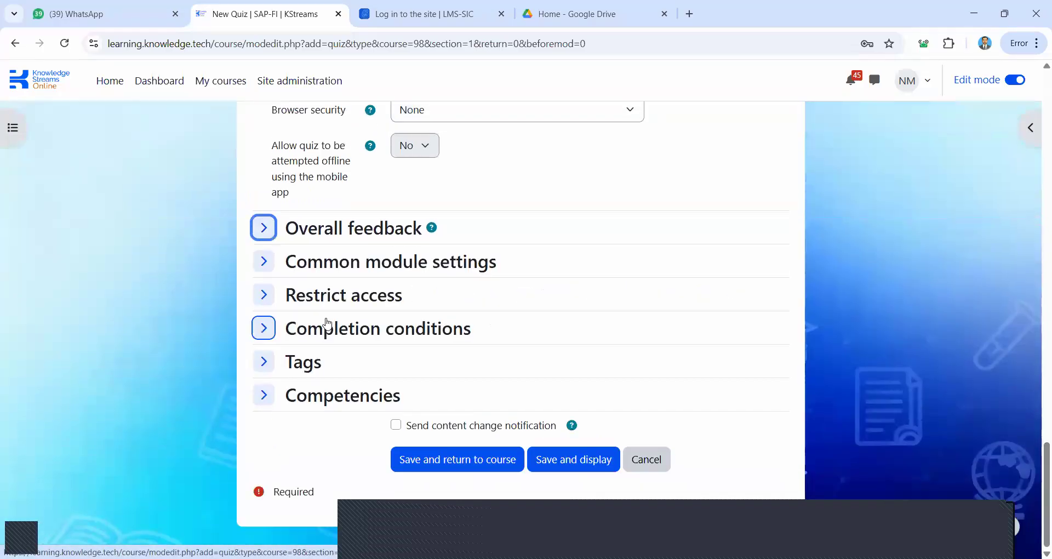
Expand the Common module settings and examine the choices for the quiz's availability on the course page
left_click(266, 267)
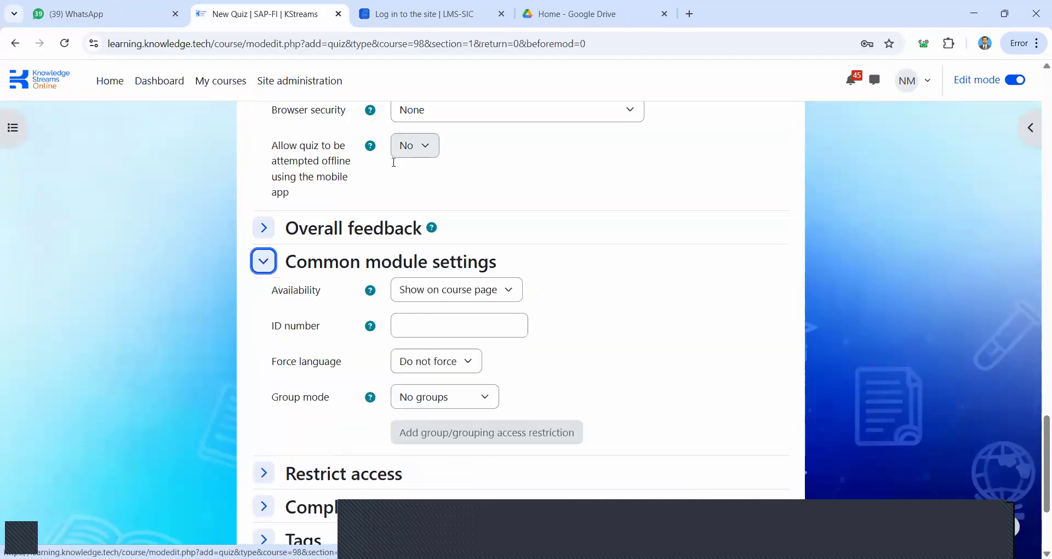
scroll(484, 131, "down", 3)
left_click(492, 116)
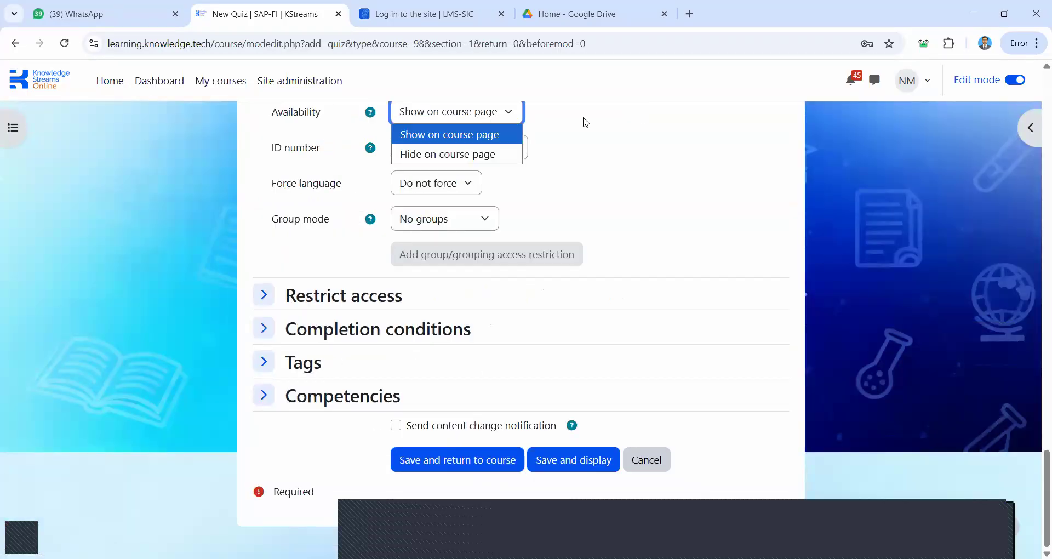
scroll(586, 122, "up", 1)
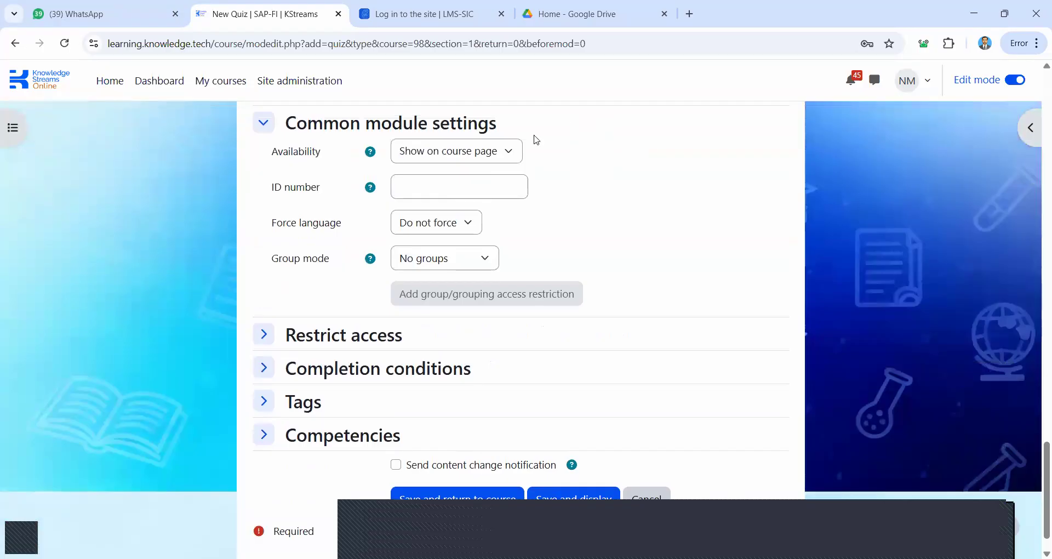
left_click(500, 156)
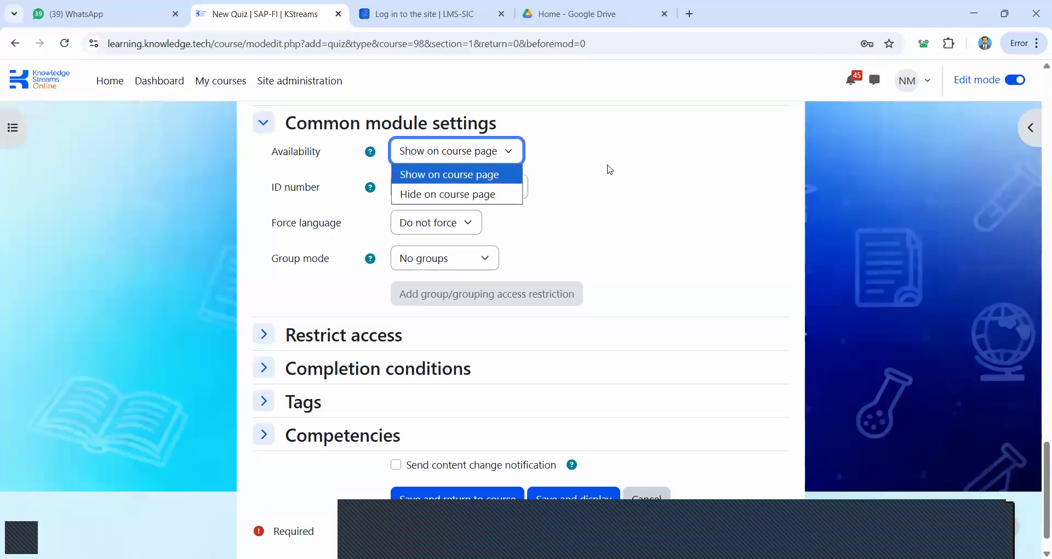
Recheck the quiz's Timing settings and the other configured sections, and revisit the Availability choices in the Common module settings
scroll(610, 169, "up", 15)
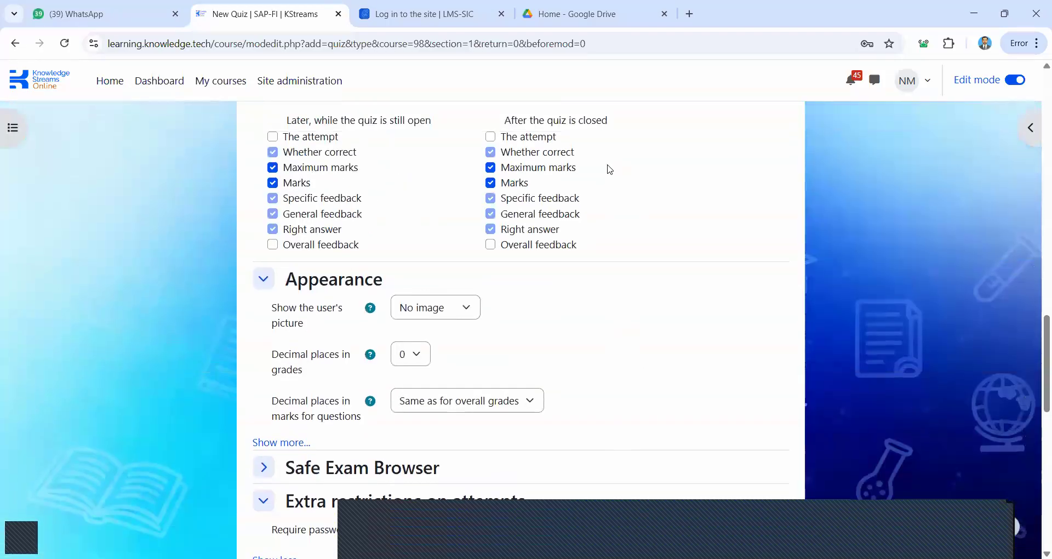
scroll(608, 168, "up", 10)
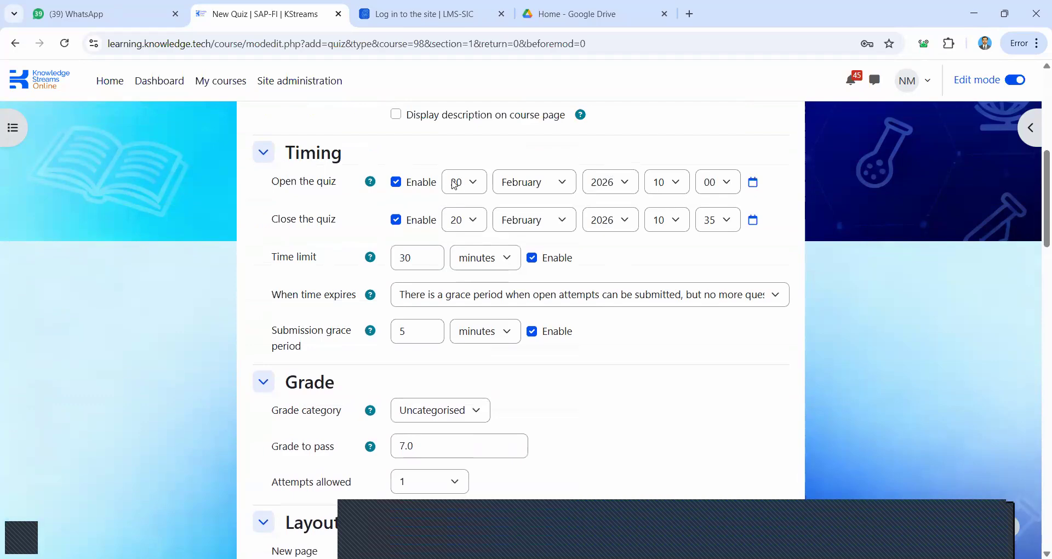
scroll(650, 259, "down", 6)
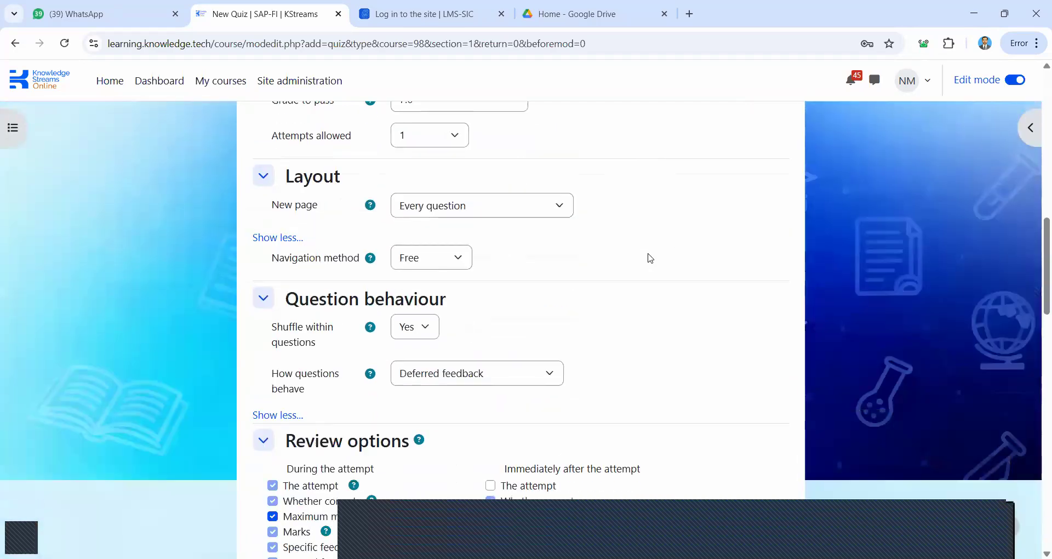
scroll(650, 258, "down", 12)
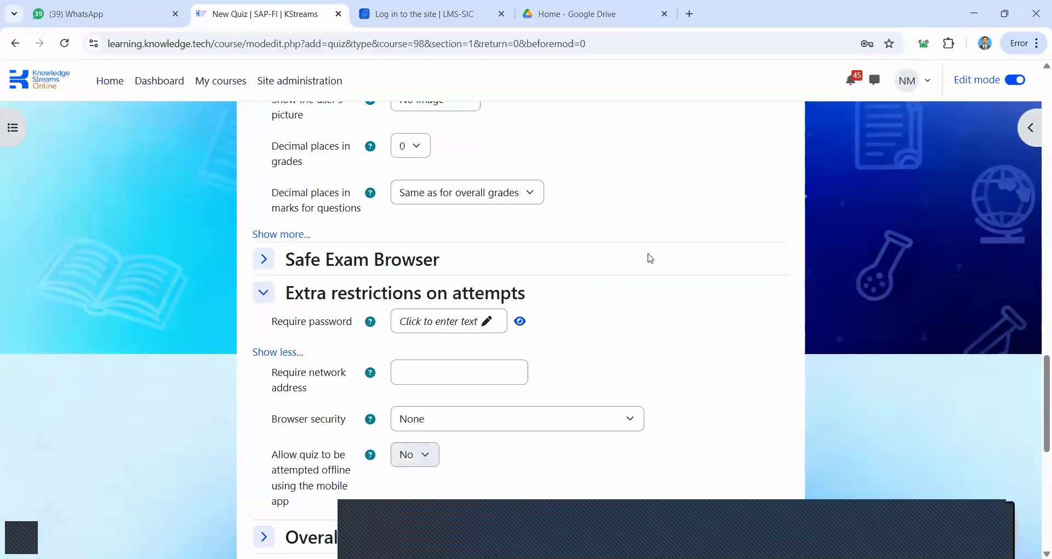
scroll(650, 258, "down", 6)
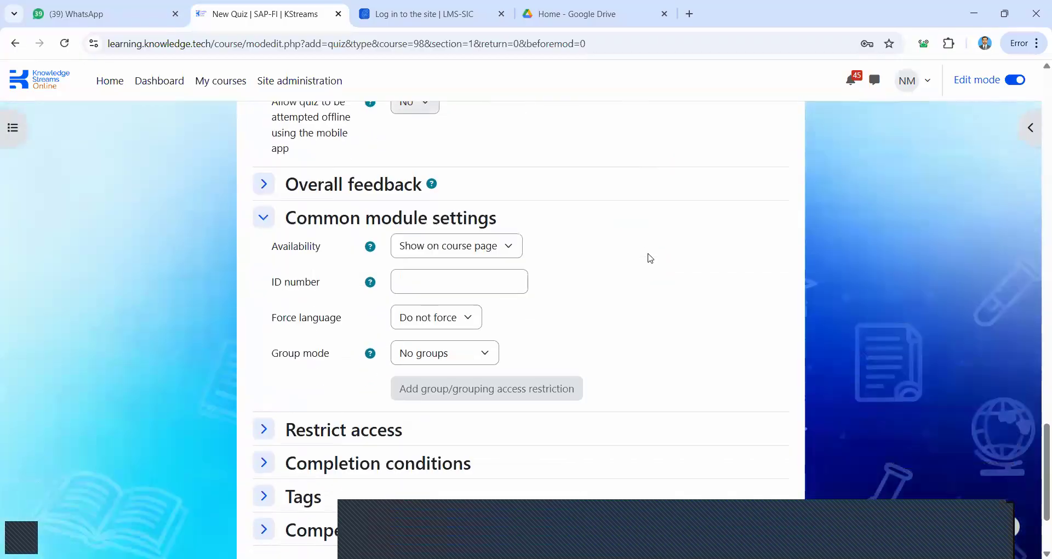
scroll(650, 259, "down", 1)
left_click(508, 178)
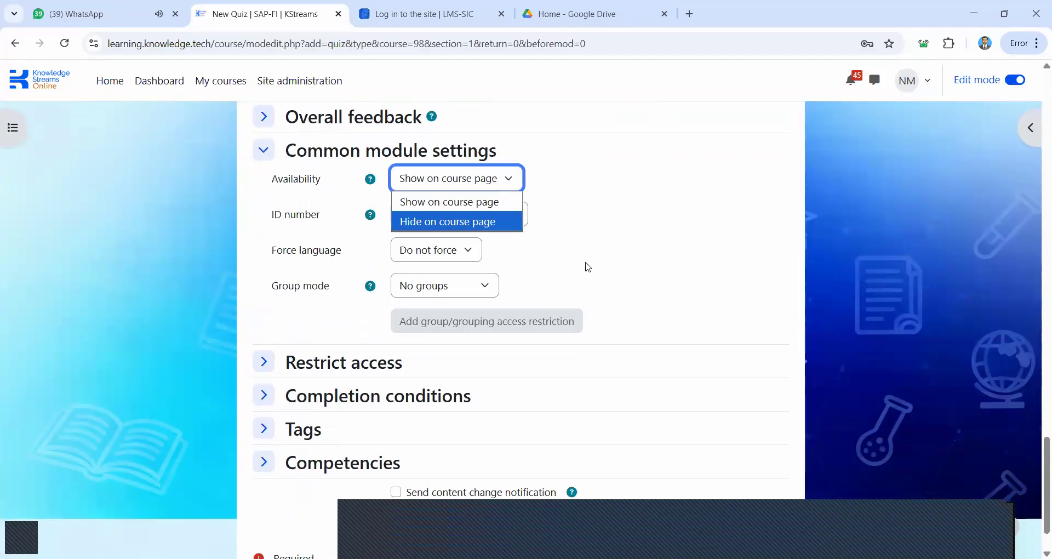
Expand the Restrict access settings and examine the quiz's access restrictions
scroll(588, 267, "down", 1)
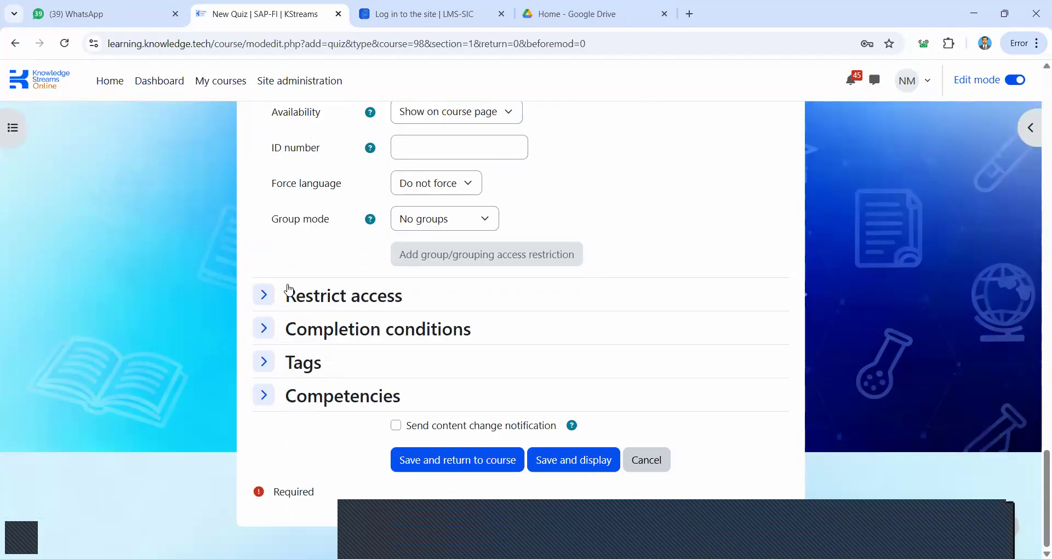
left_click(263, 295)
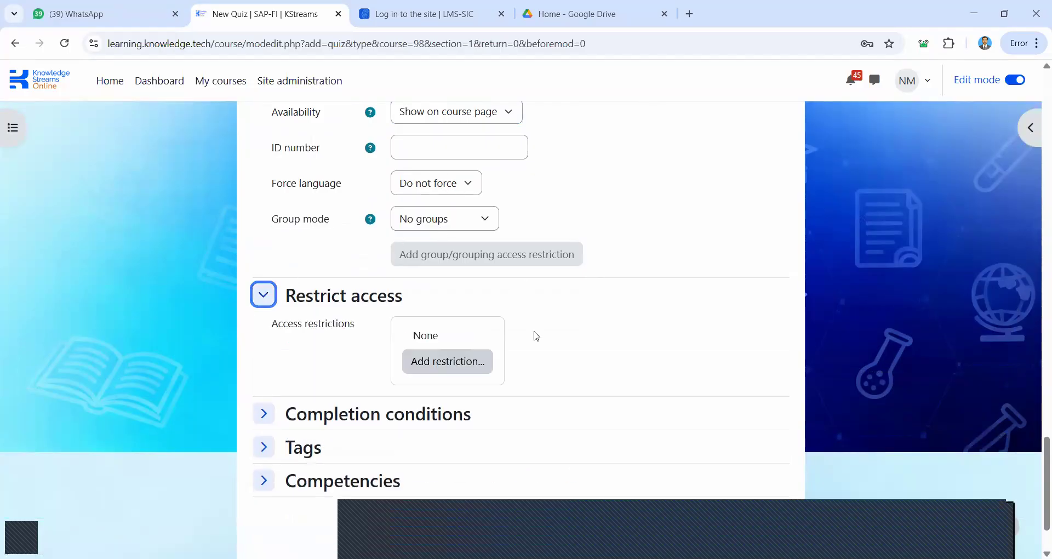
scroll(535, 336, "down", 1)
scroll(399, 292, "up", 10)
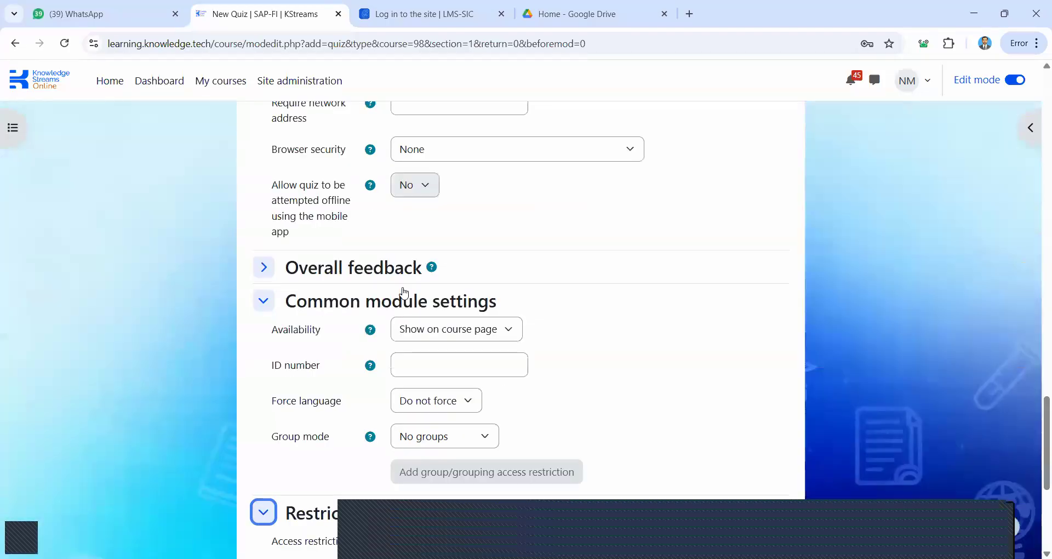
scroll(405, 292, "down", 10)
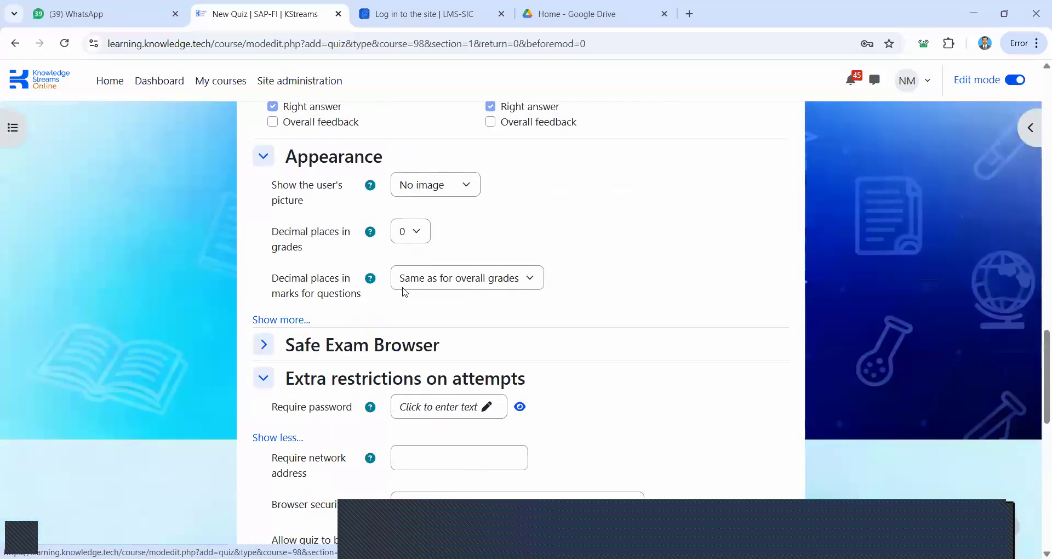
scroll(405, 291, "down", 3)
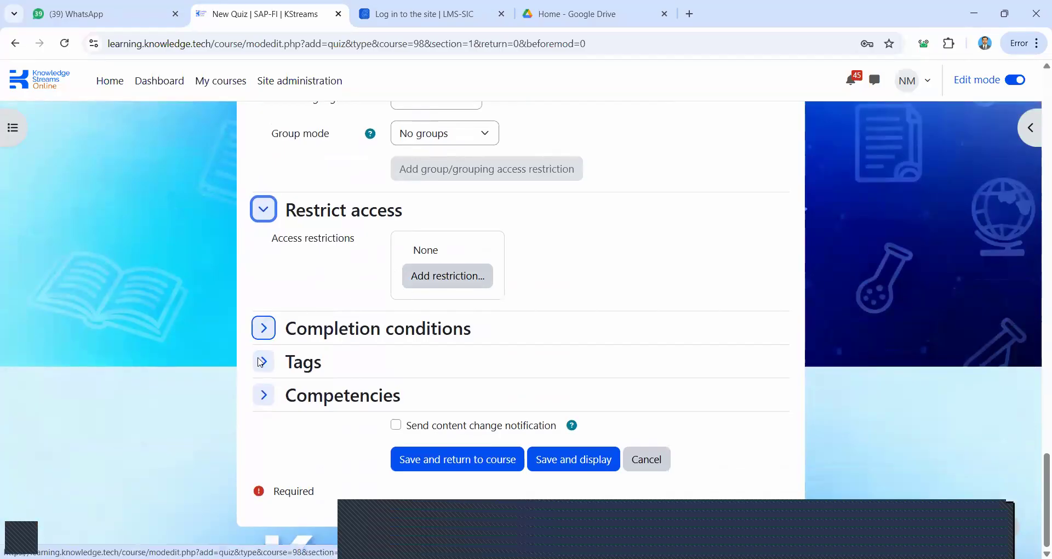
Expand the Completion conditions, examine their options, and look back over the preceding quiz settings
left_click(263, 328)
scroll(340, 297, "down", 1)
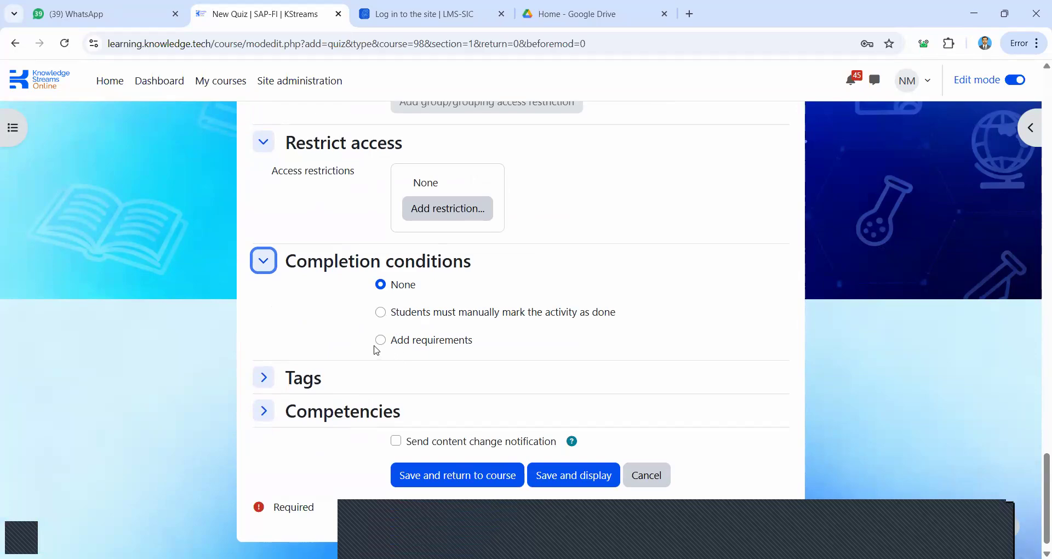
scroll(452, 348, "up", 1)
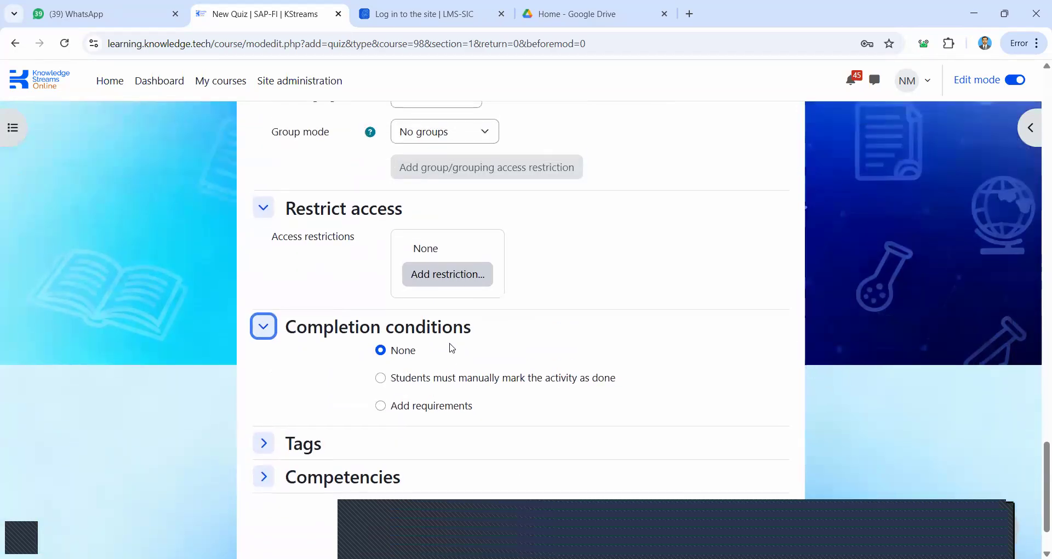
scroll(452, 348, "up", 15)
scroll(451, 347, "down", 15)
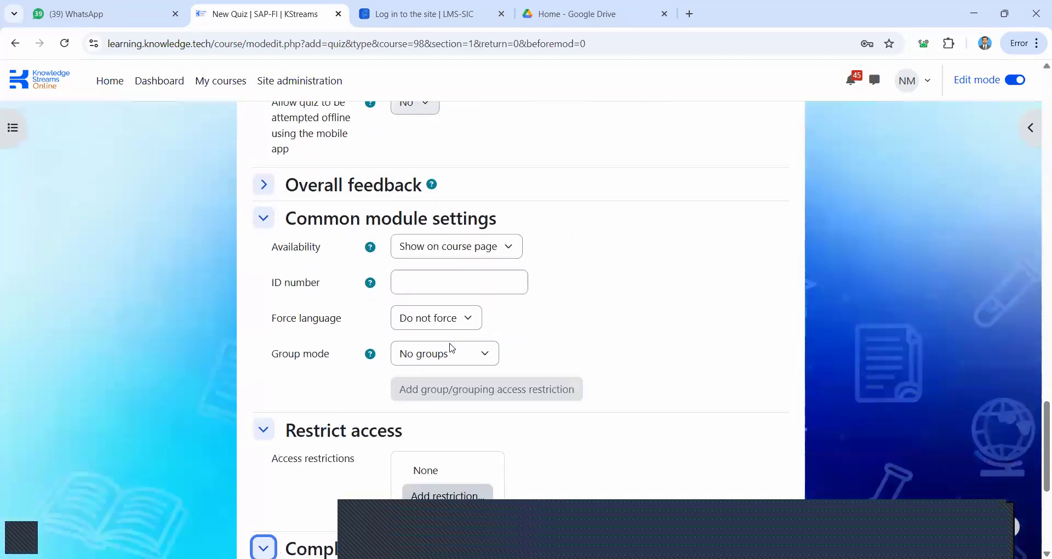
Expand the quiz's Tags and Competencies settings, leave them unchanged, and save and display the quiz
scroll(451, 348, "down", 2)
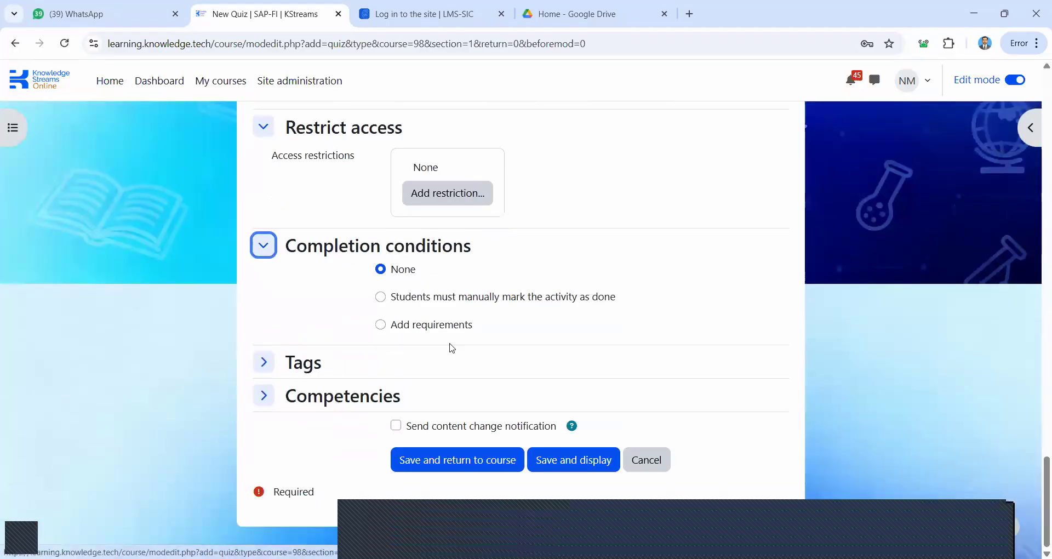
left_click(263, 362)
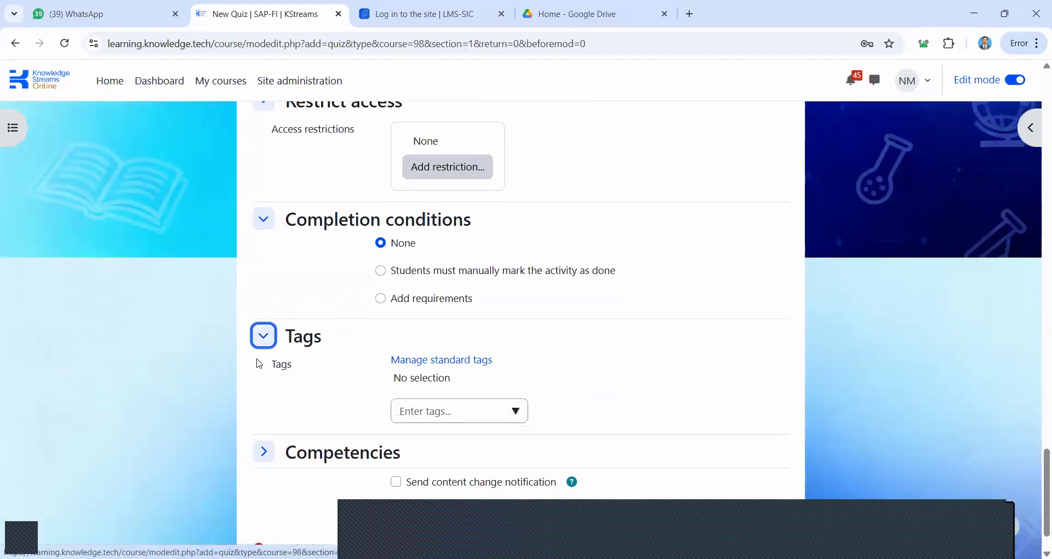
scroll(259, 363, "down", 1)
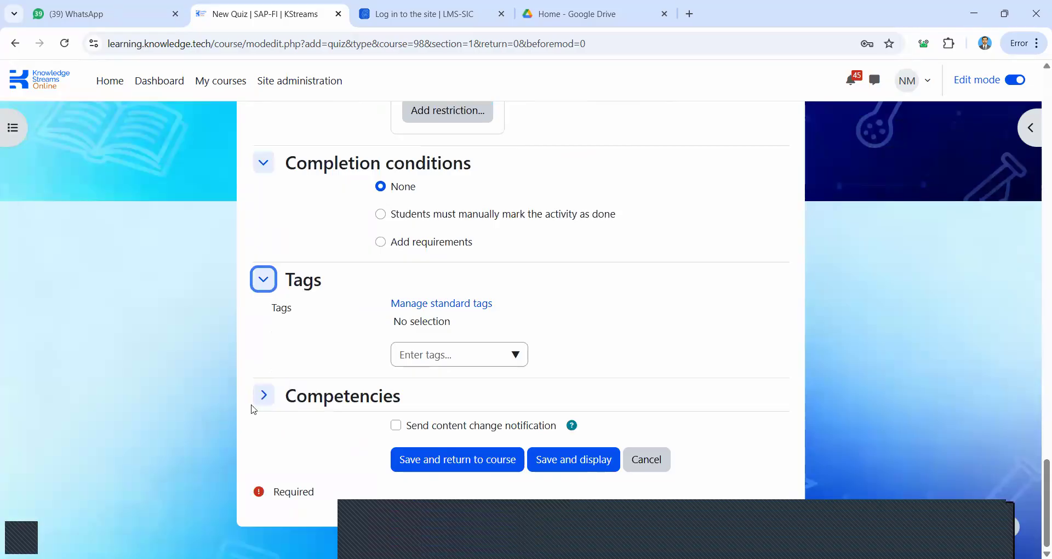
left_click(276, 400)
scroll(279, 404, "down", 2)
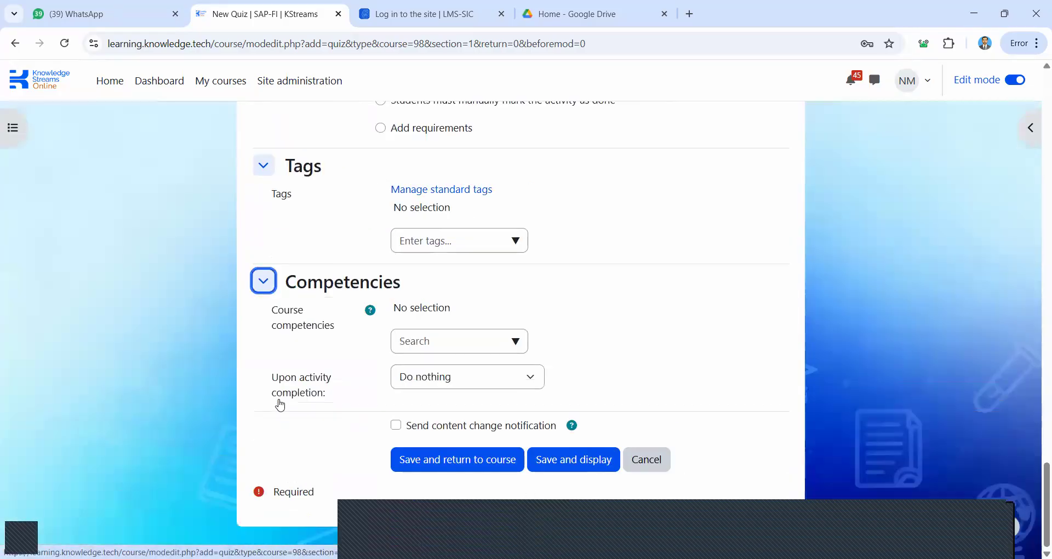
left_click(584, 461)
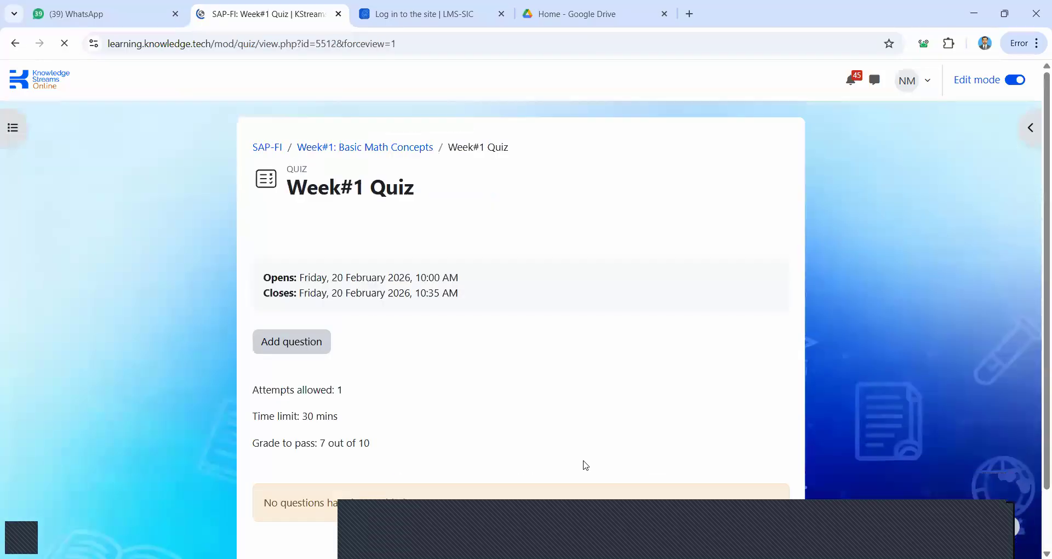
Open the Week#1 Quiz's question editing page and start adding questions from the question bank
scroll(565, 353, "down", 3)
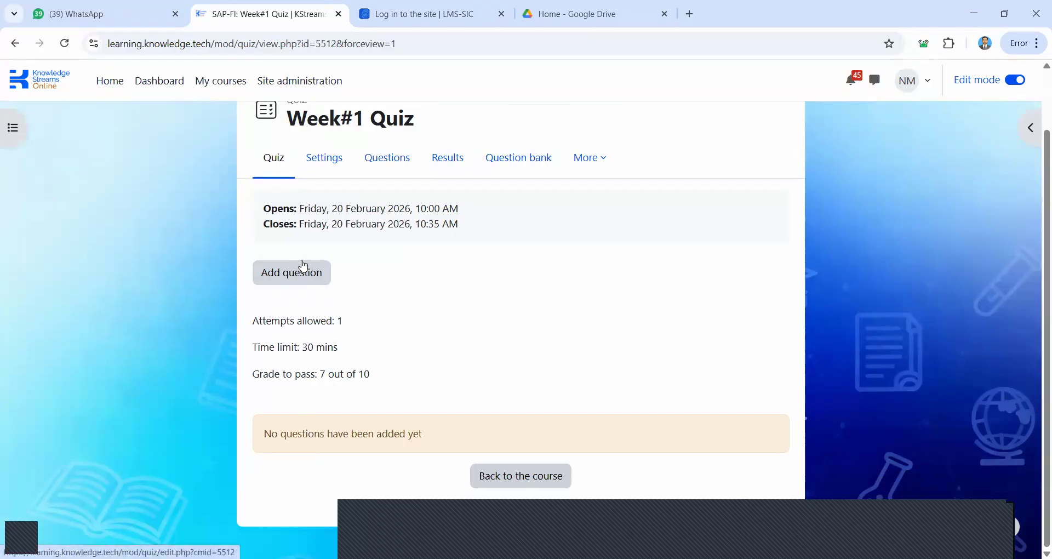
scroll(350, 232, "up", 2)
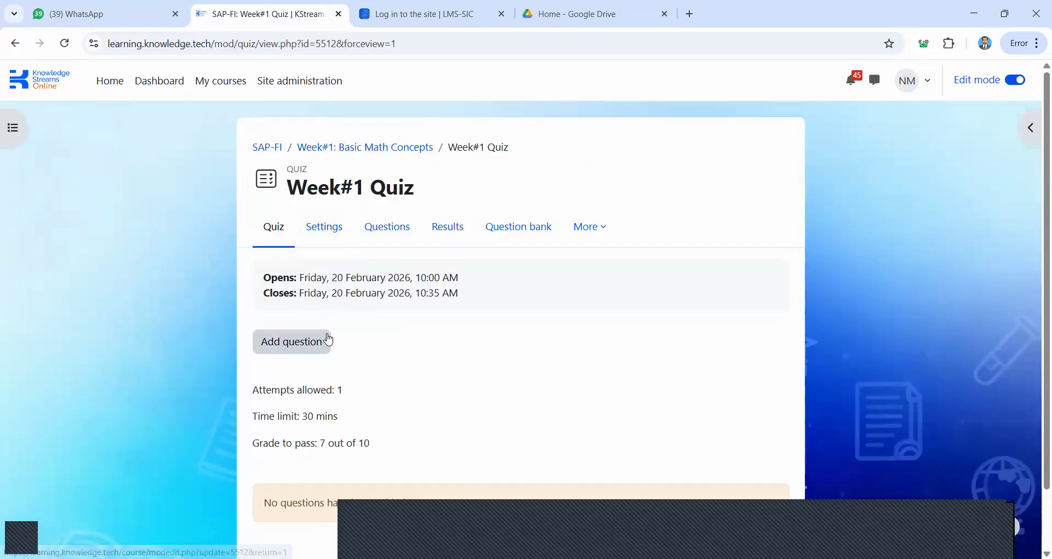
left_click(300, 346)
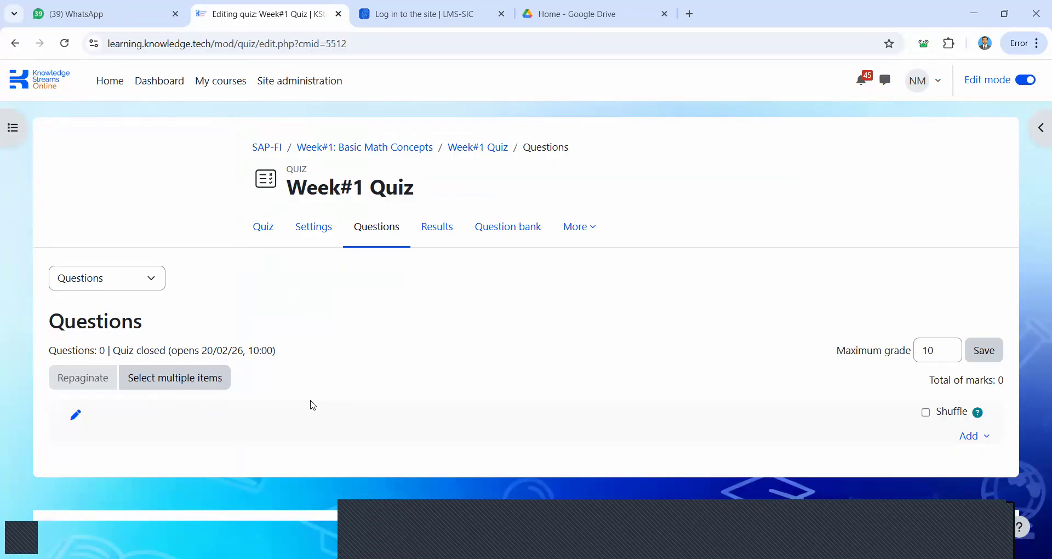
left_click(152, 280)
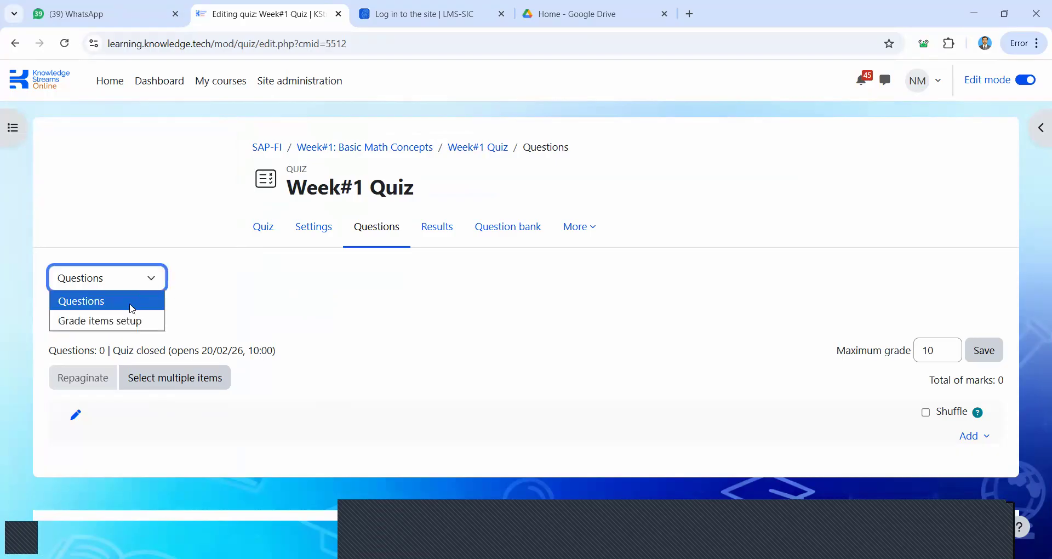
left_click(249, 300)
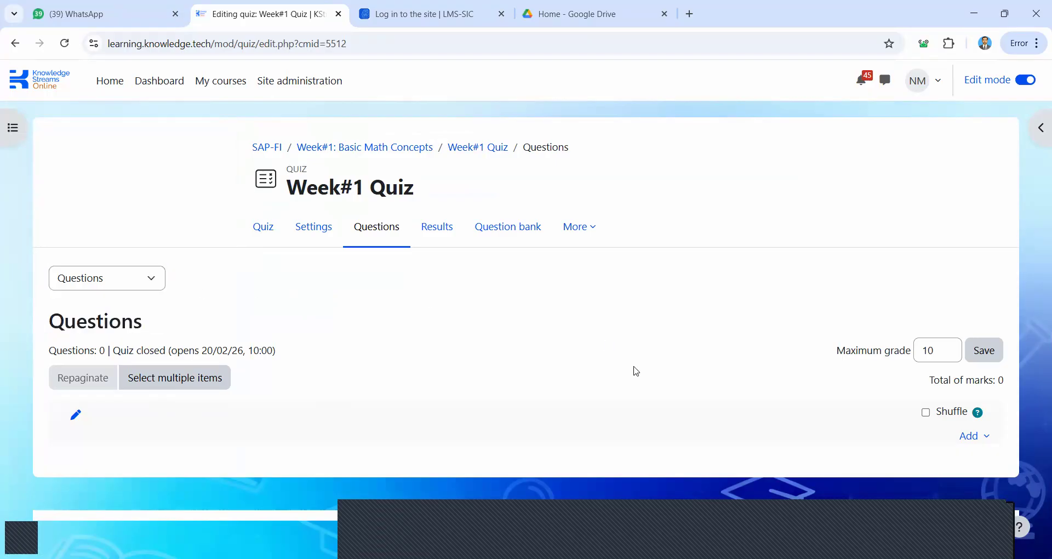
left_click(984, 437)
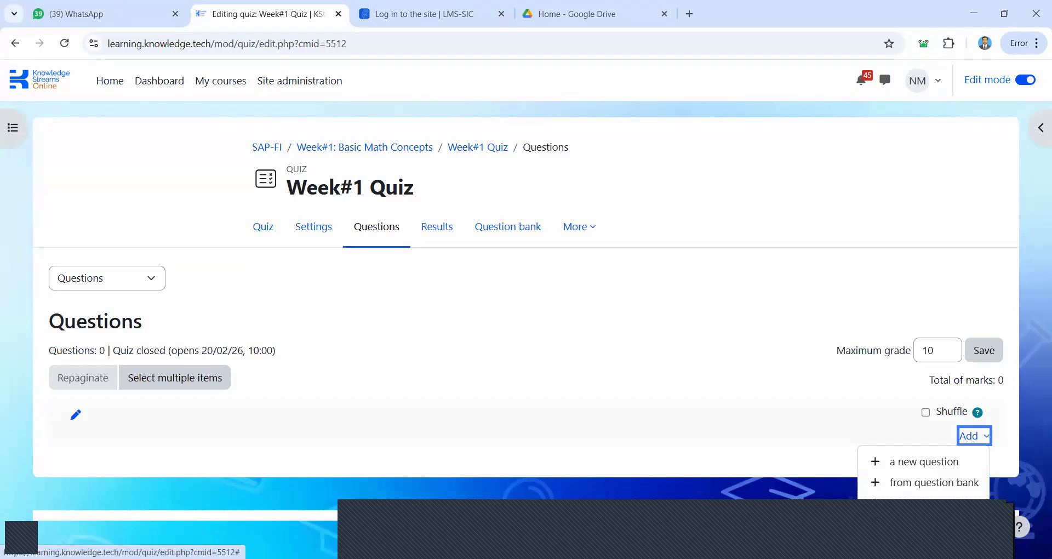
left_click(893, 486)
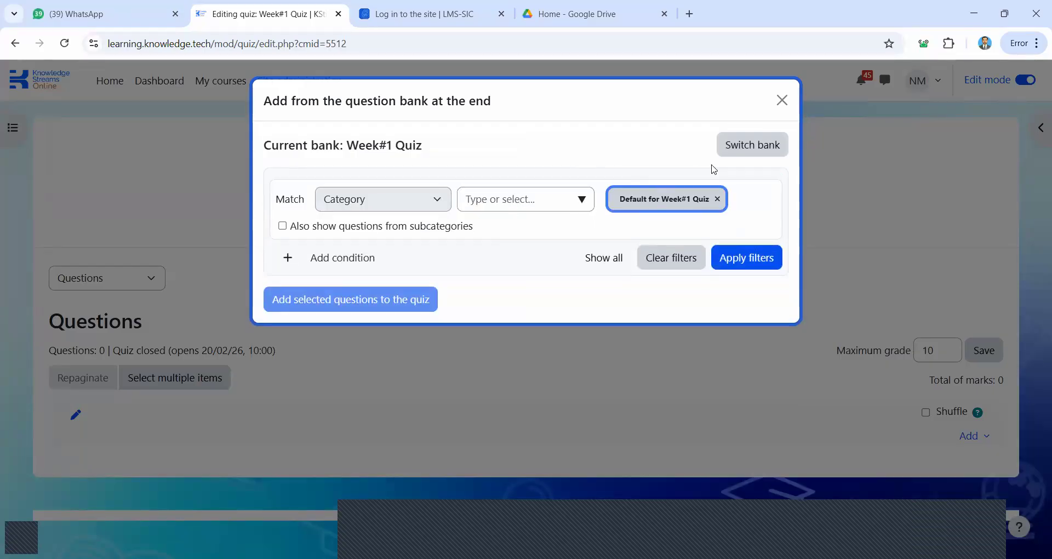
Remove and reselect the Default for Week#1 Quiz category filter, and try the option for showing subcategory questions
left_click(703, 198)
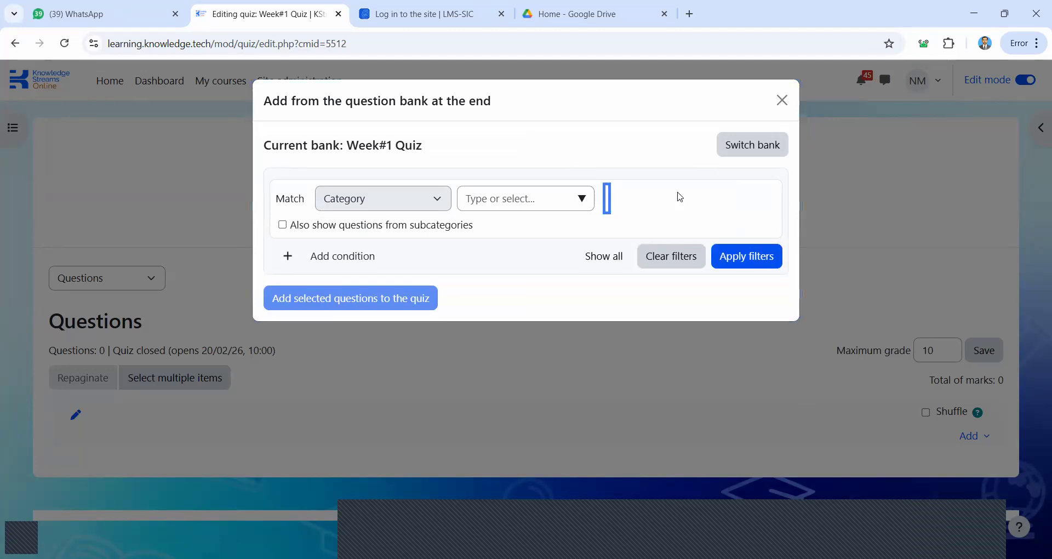
left_click(559, 200)
left_click(584, 198)
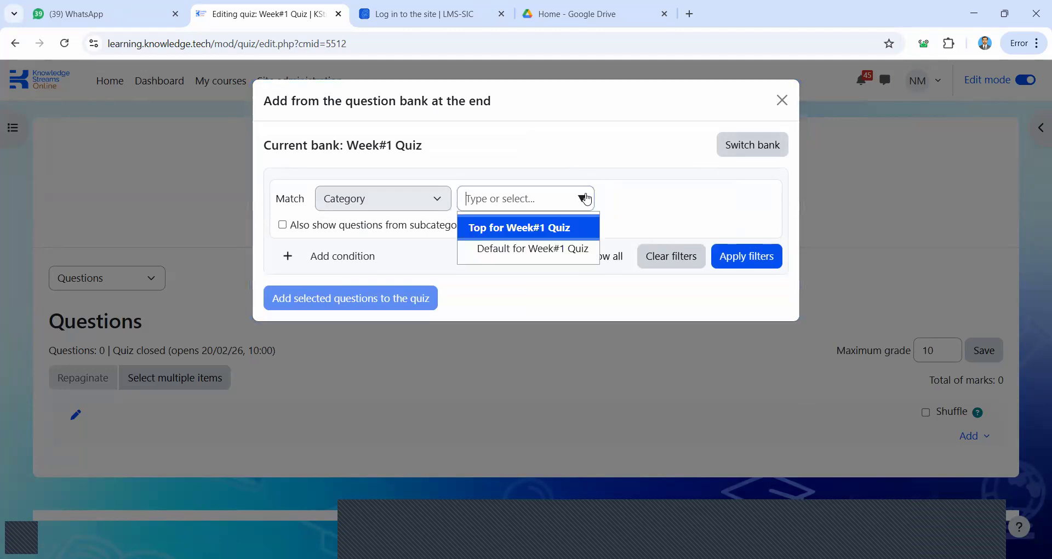
left_click(535, 248)
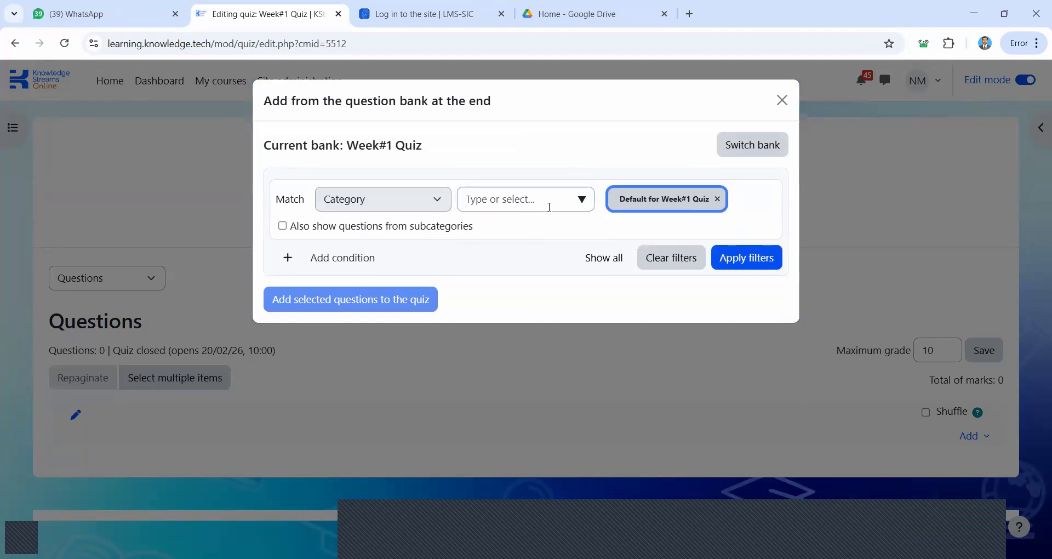
left_click(282, 228)
left_click(283, 227)
Switch the question source to the SAP-HCM - SAP Human Capital Management course question bank
left_click(759, 146)
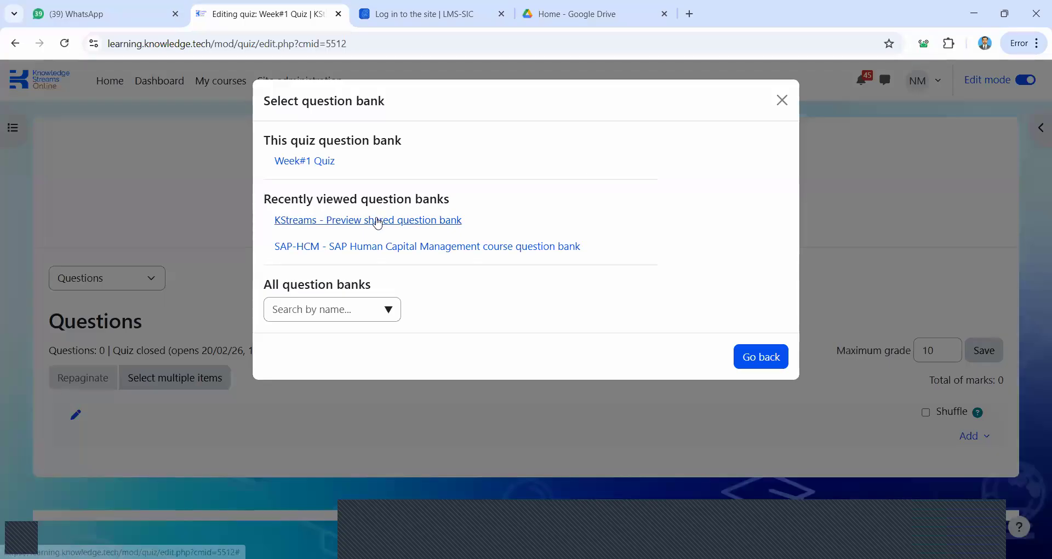
left_click(400, 253)
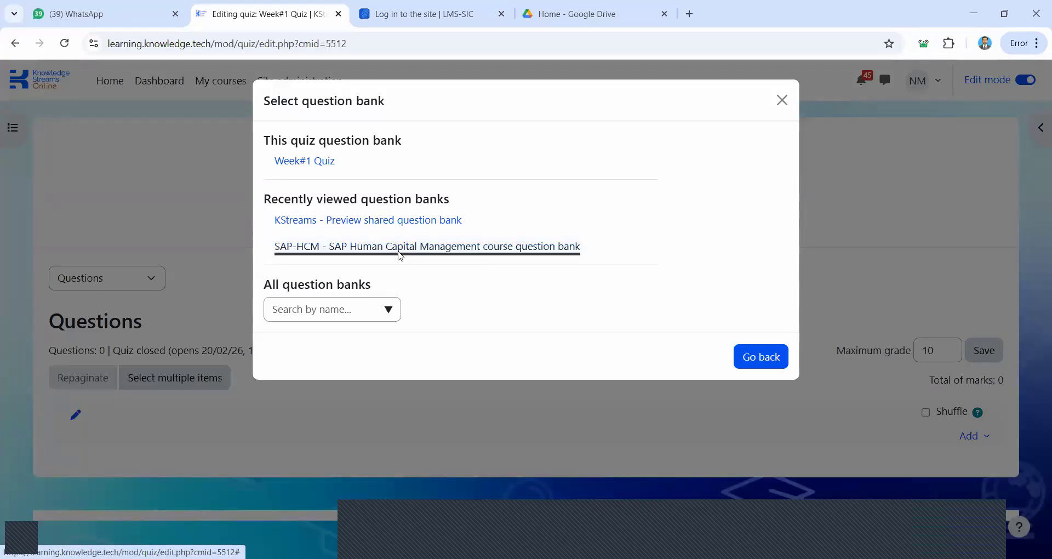
scroll(585, 360, "down", 1)
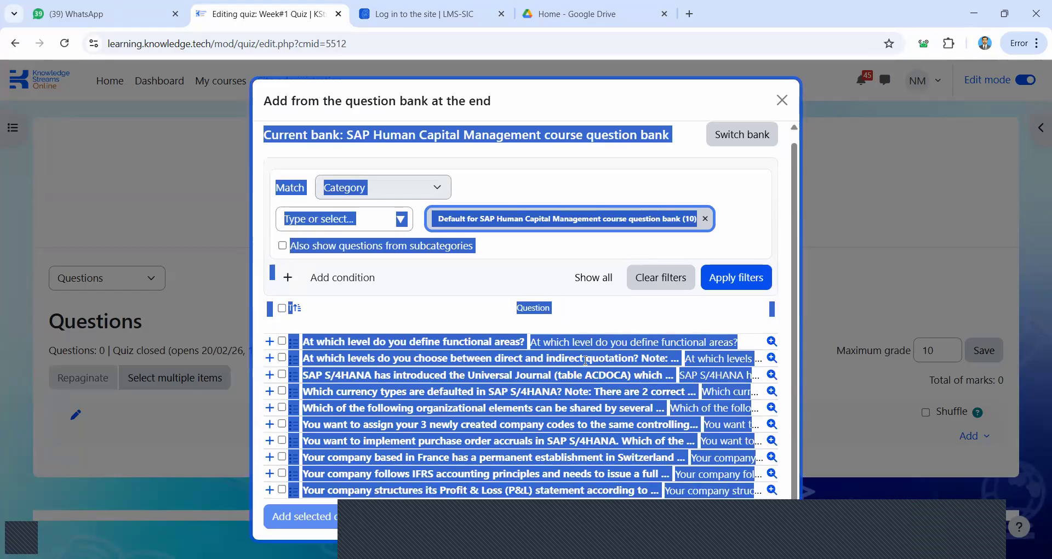
left_click(751, 171)
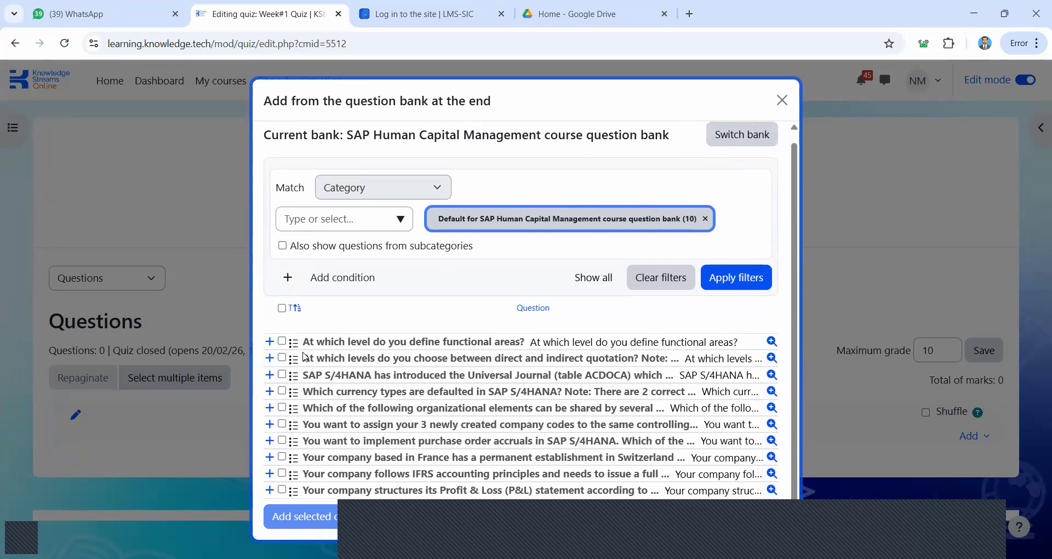
Add the bank's first three questions, on functional areas, direct and indirect quotation, and the Universal Journal, to the quiz
left_click(282, 342)
left_click(282, 358)
left_click(282, 375)
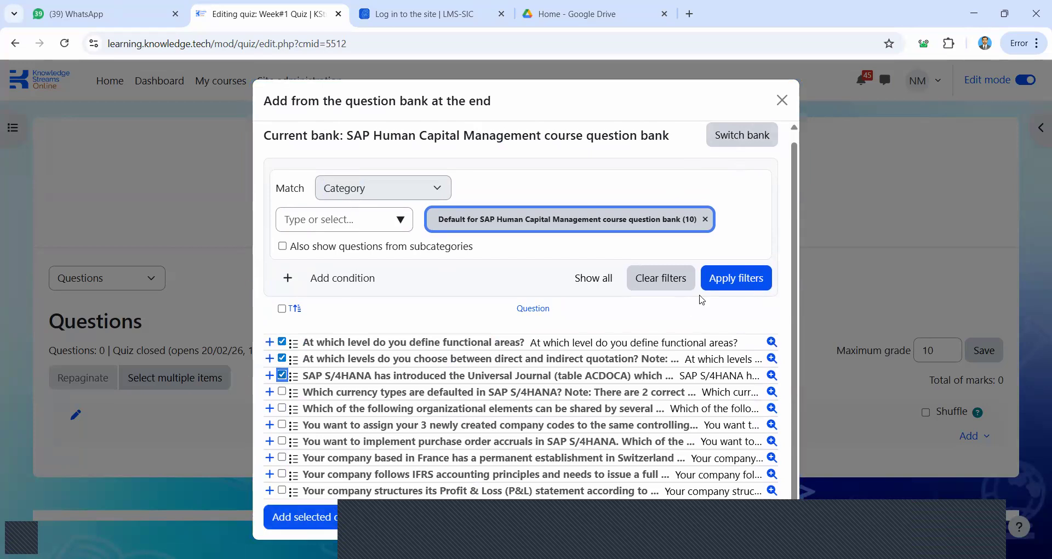
left_click_drag(710, 98, 400, 101)
left_click(291, 518)
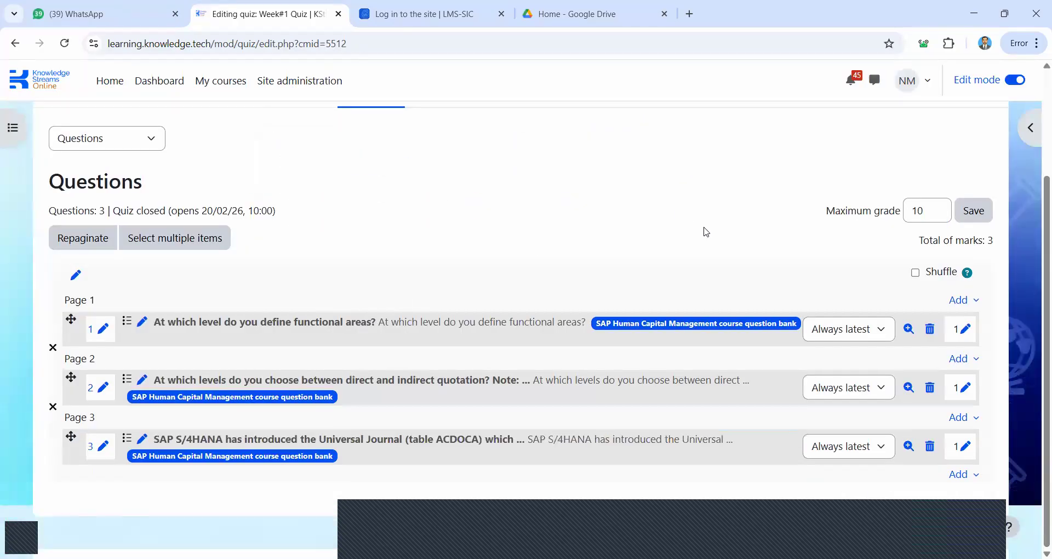
Return to the SAP-FI course page with edit mode off and open Week#1 Quiz from the Week#1: Basic Math Concepts section
scroll(656, 214, "up", 3)
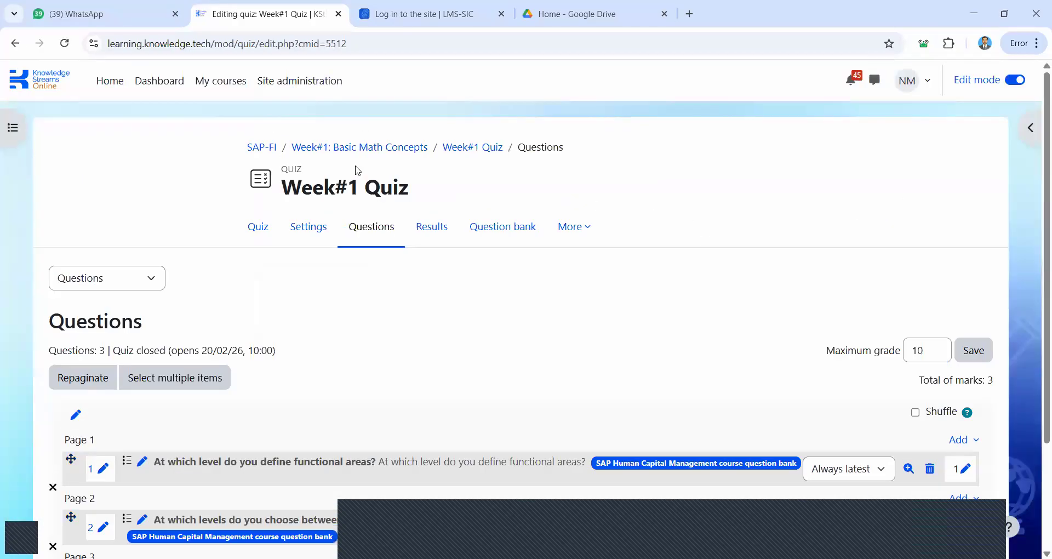
left_click(259, 146)
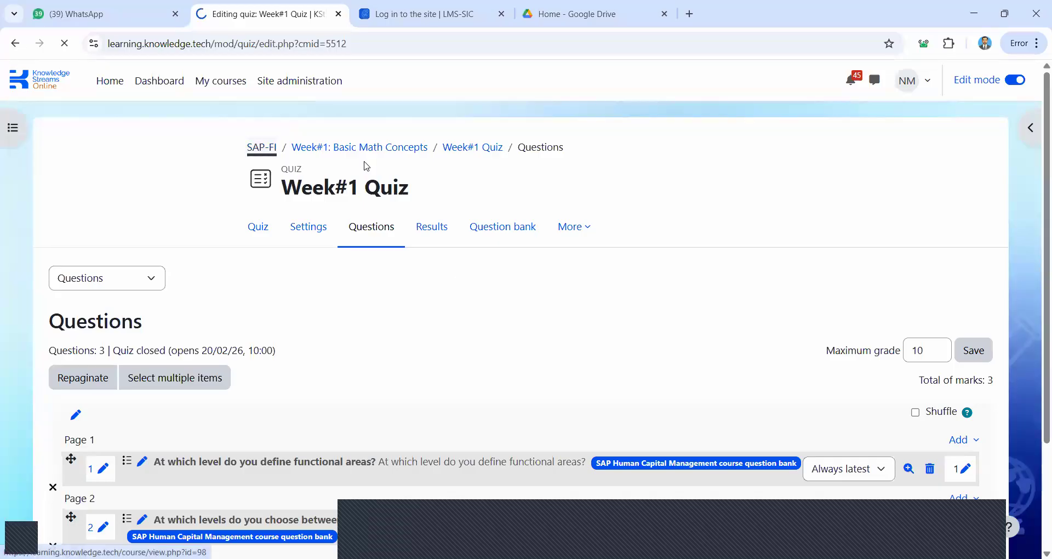
scroll(458, 279, "down", 3)
left_click(275, 177)
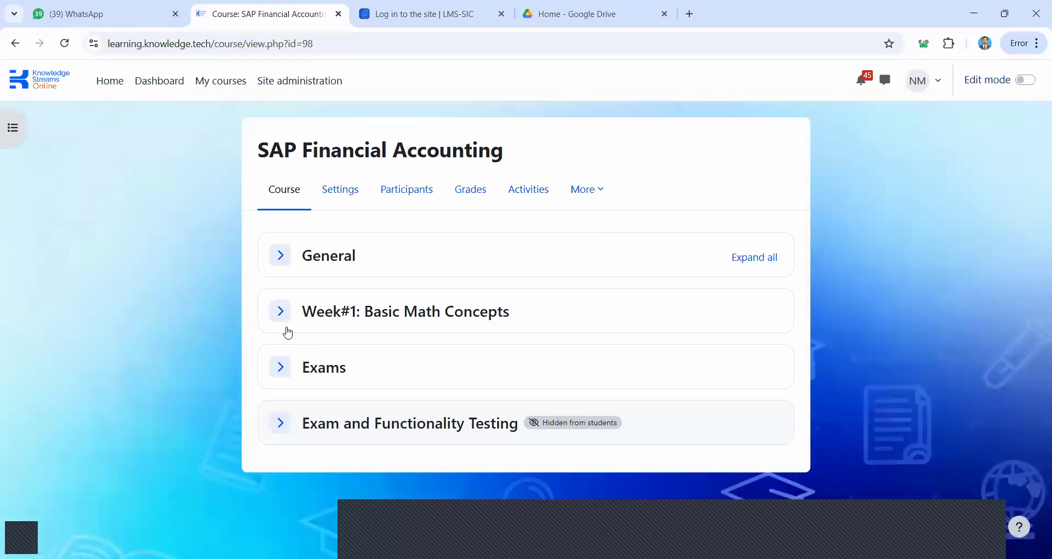
left_click(280, 310)
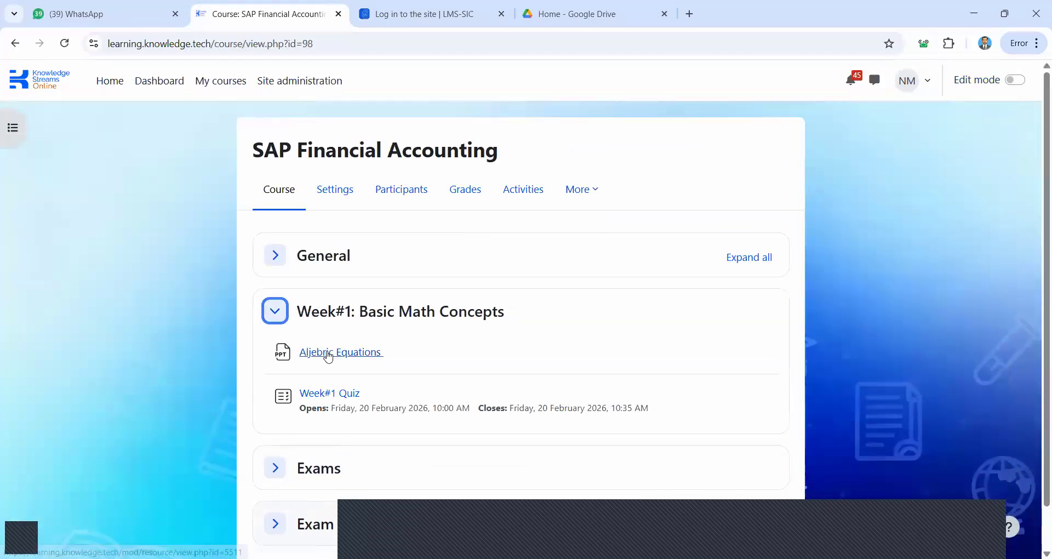
left_click(325, 395)
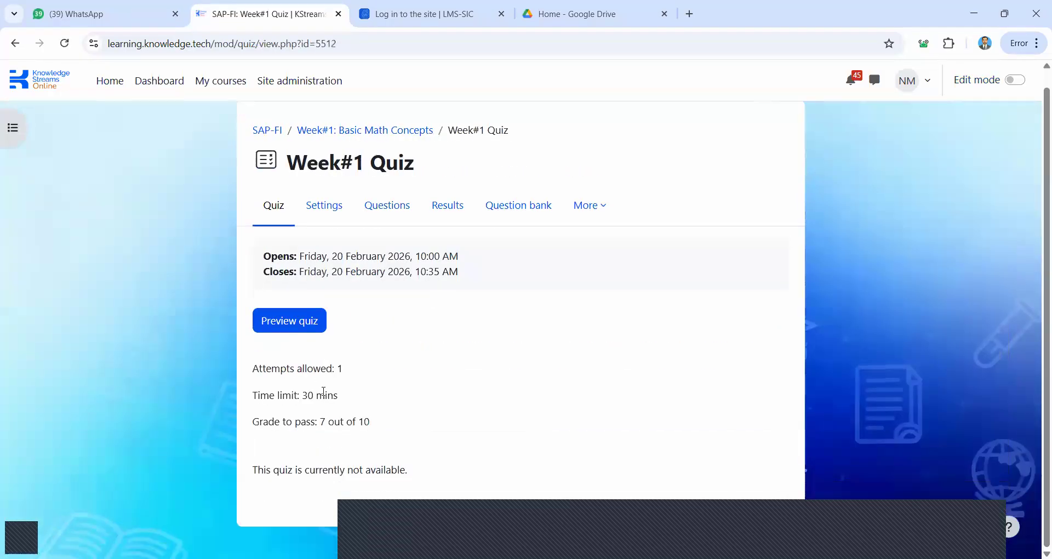
Preview the quiz by starting an attempt, examine the first question's page, and advance to the second question
left_click(300, 324)
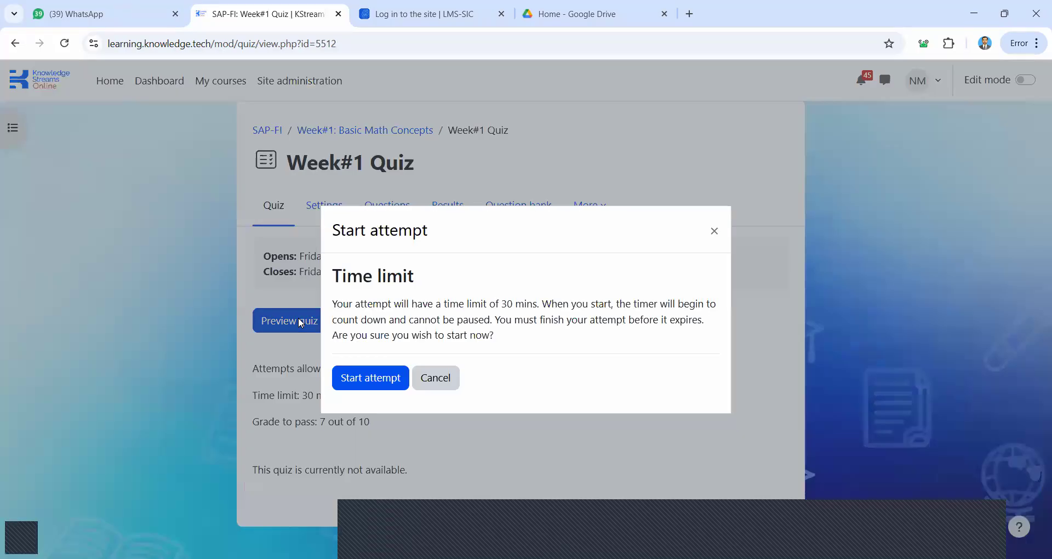
left_click(388, 388)
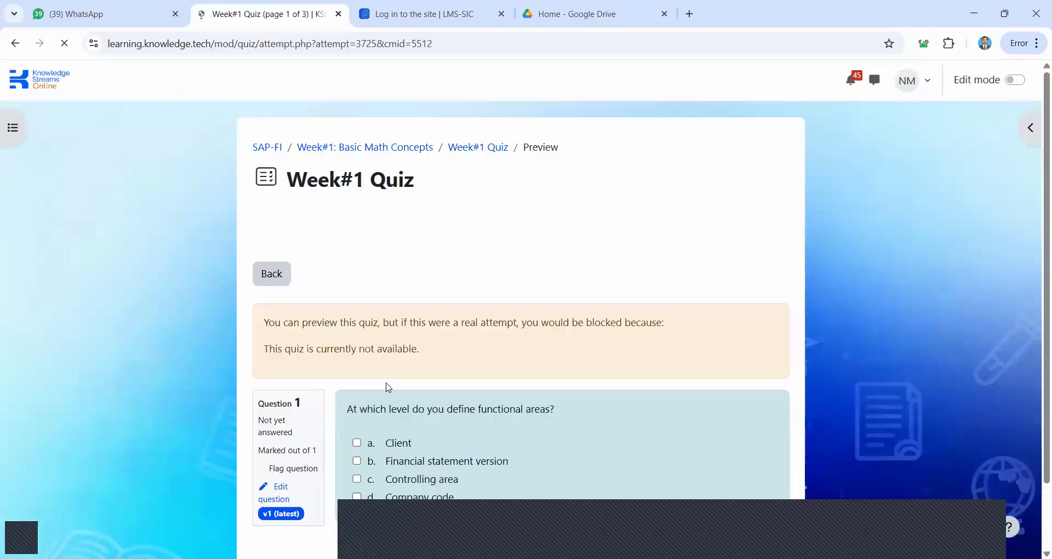
scroll(388, 388, "down", 2)
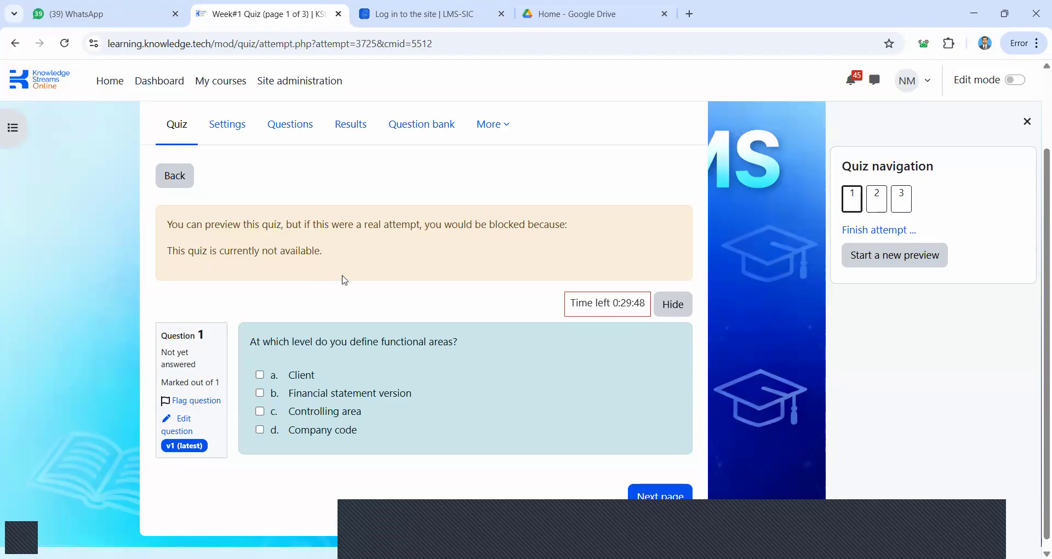
scroll(344, 280, "down", 1)
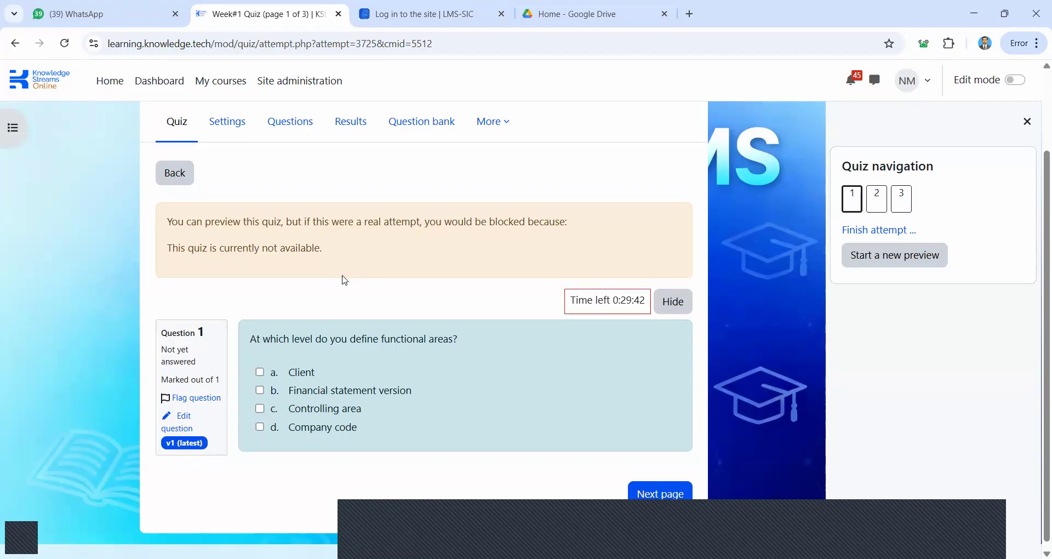
scroll(345, 280, "down", 1)
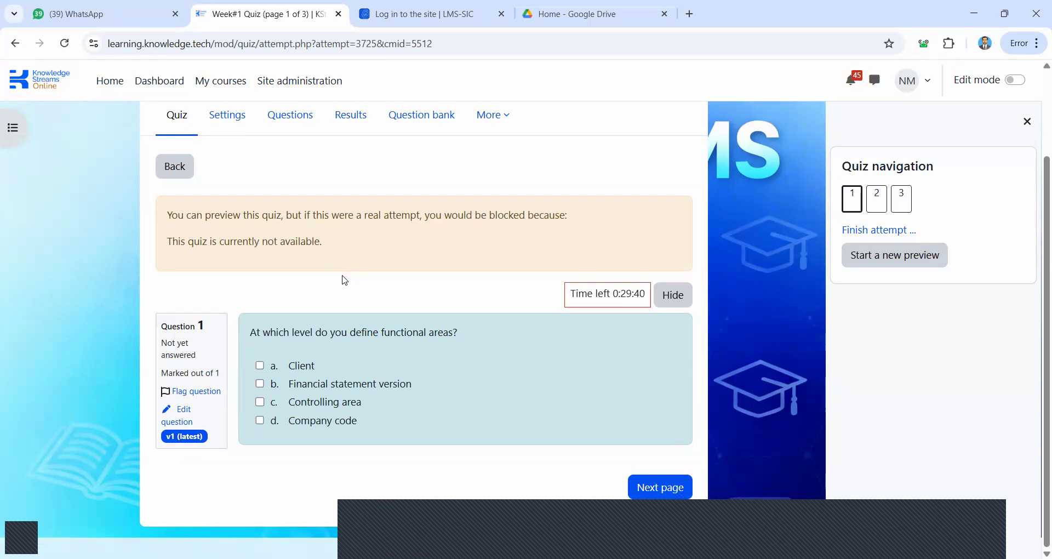
left_click(675, 486)
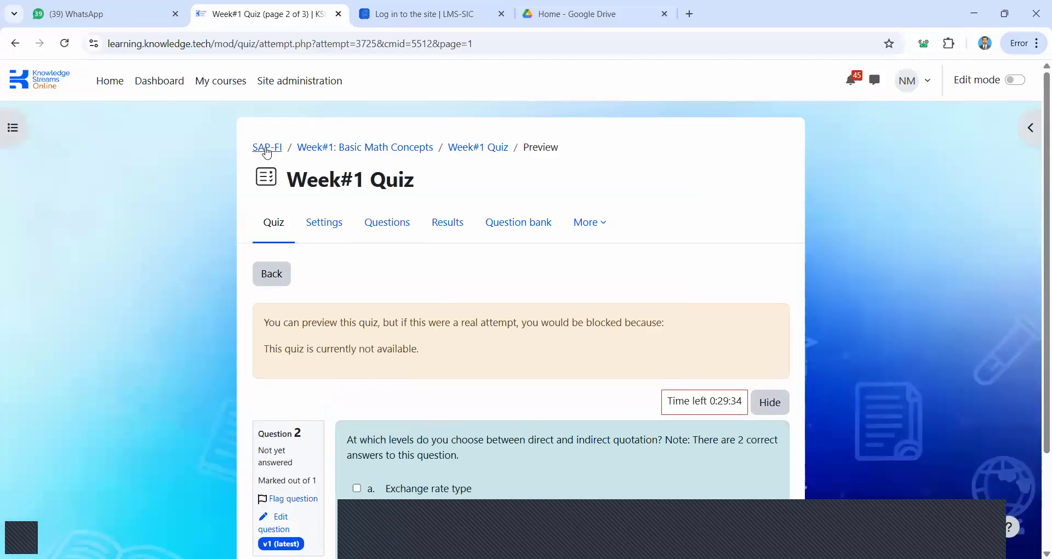
Return to the SAP-FI course page and look over its General and weekly sections
left_click(266, 147)
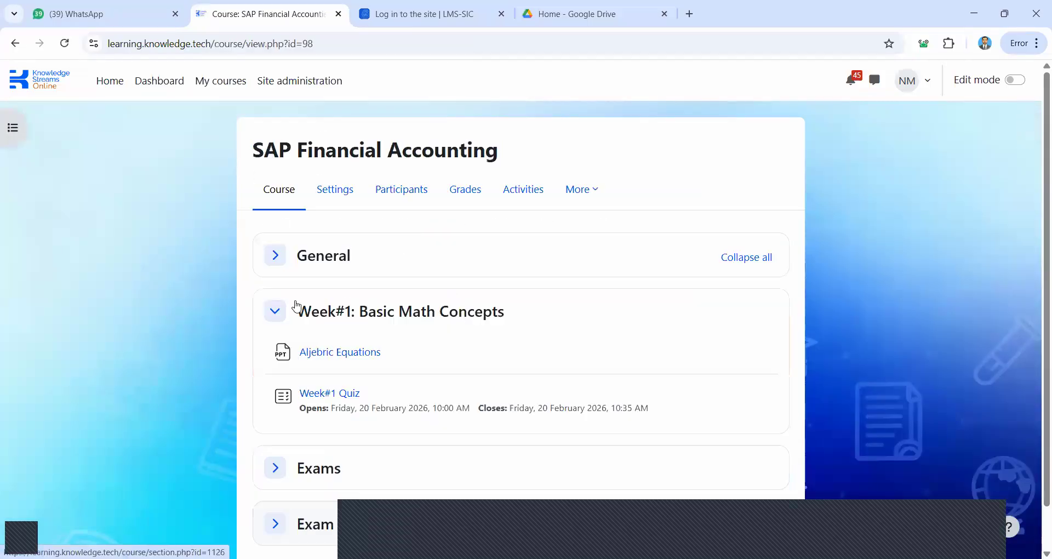
left_click(275, 256)
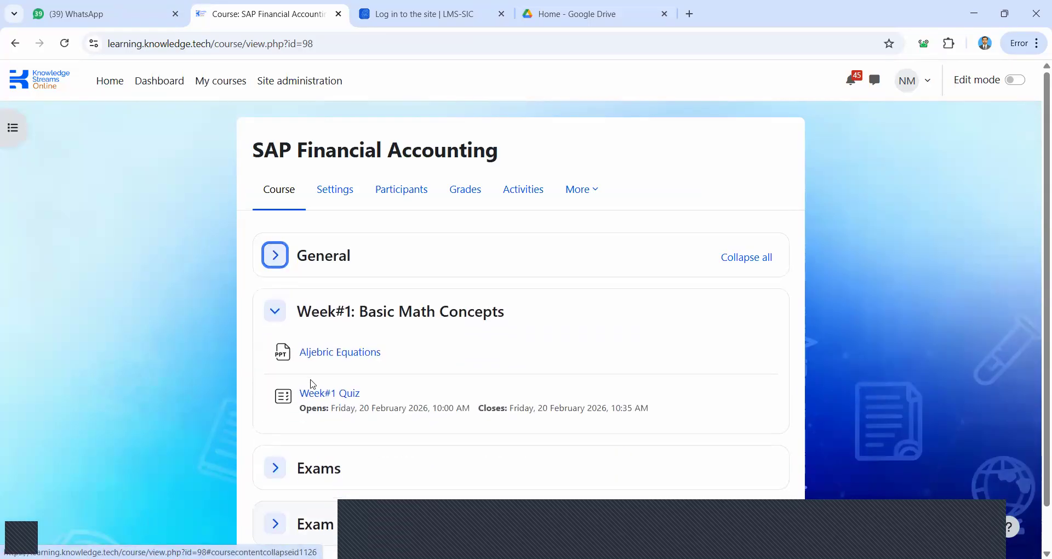
scroll(372, 339, "down", 1)
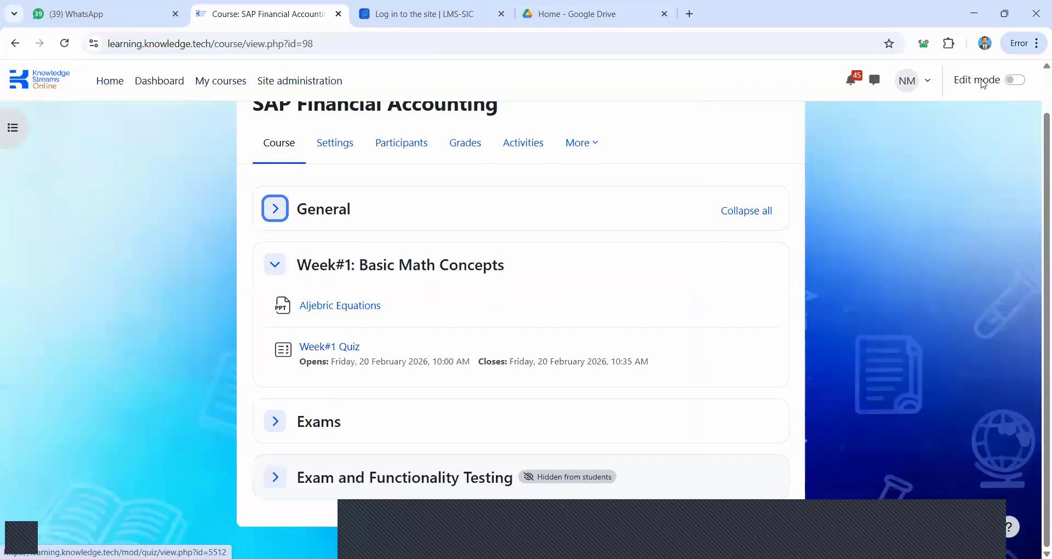
Turn on edit mode and add an assignment named Assignment 1 to the Week#1: Basic Math Concepts section
left_click(1016, 82)
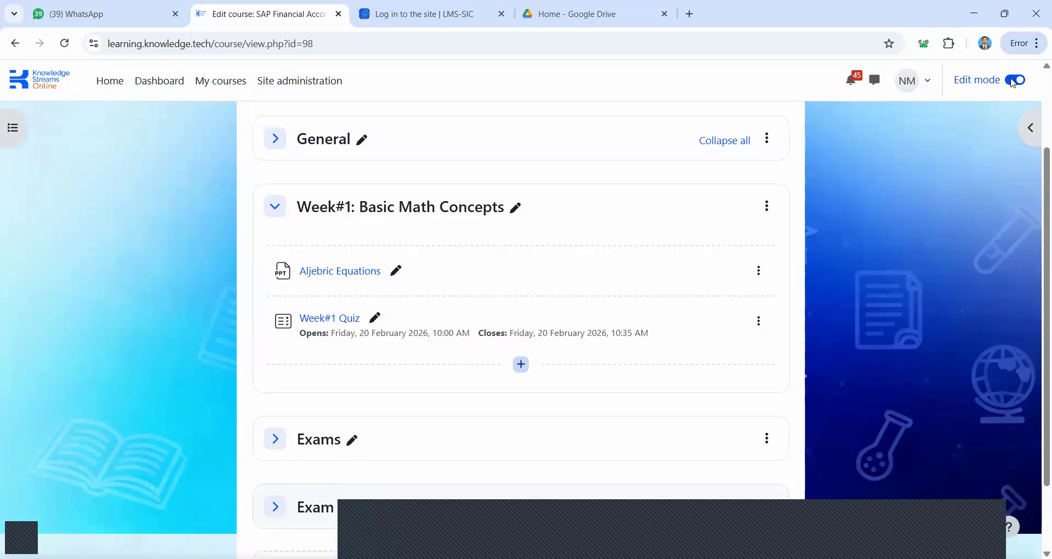
left_click(520, 367)
left_click(542, 388)
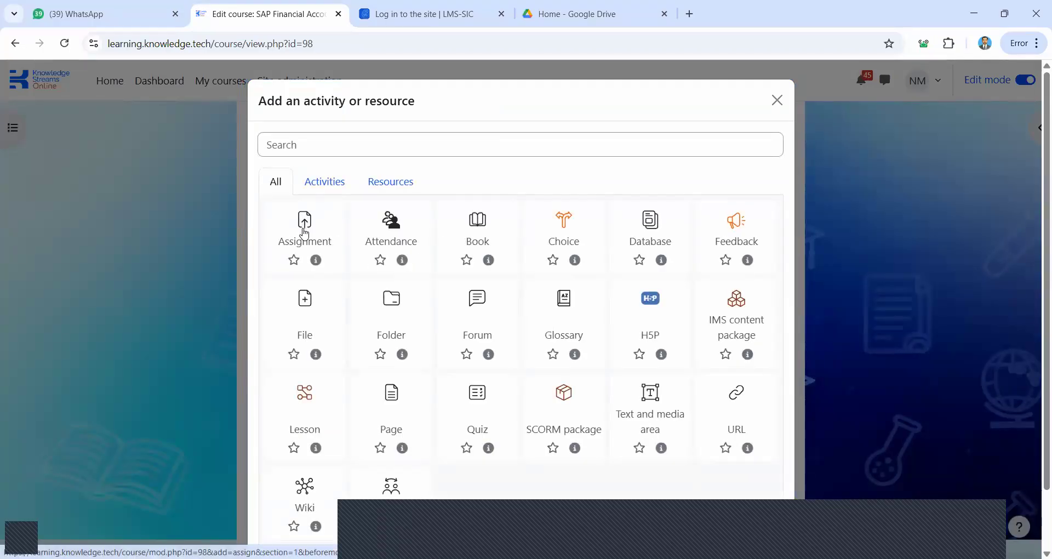
left_click(296, 245)
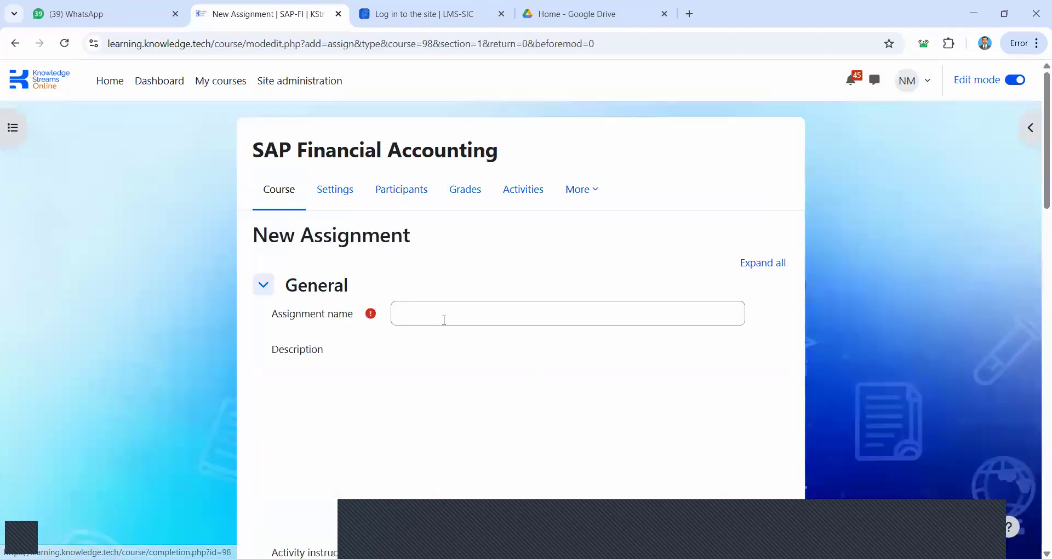
left_click(459, 310)
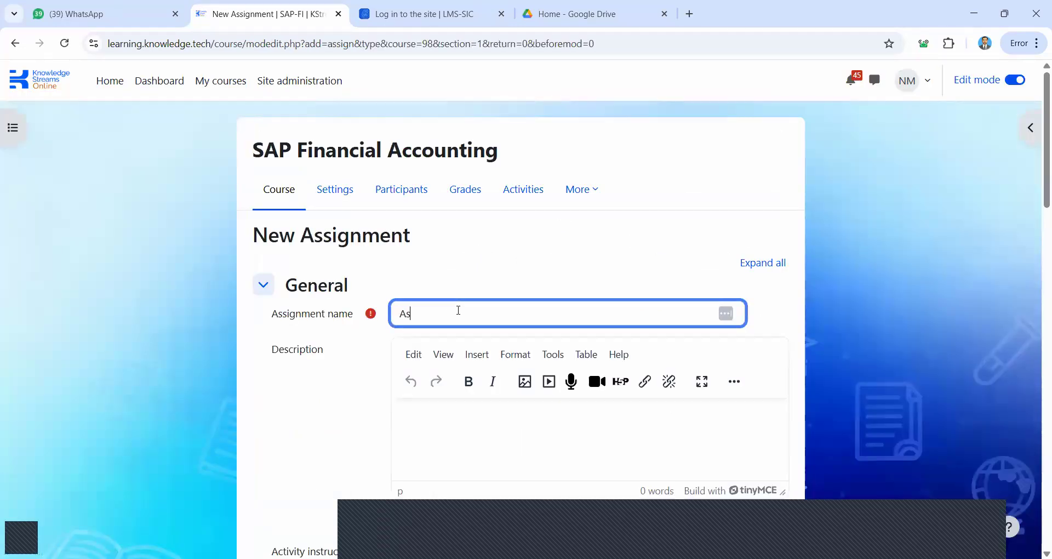
type("Assignment")
Examine the assignment's description and activity instructions fields and the upload options for additional files
scroll(509, 336, "down", 4)
left_click(446, 258)
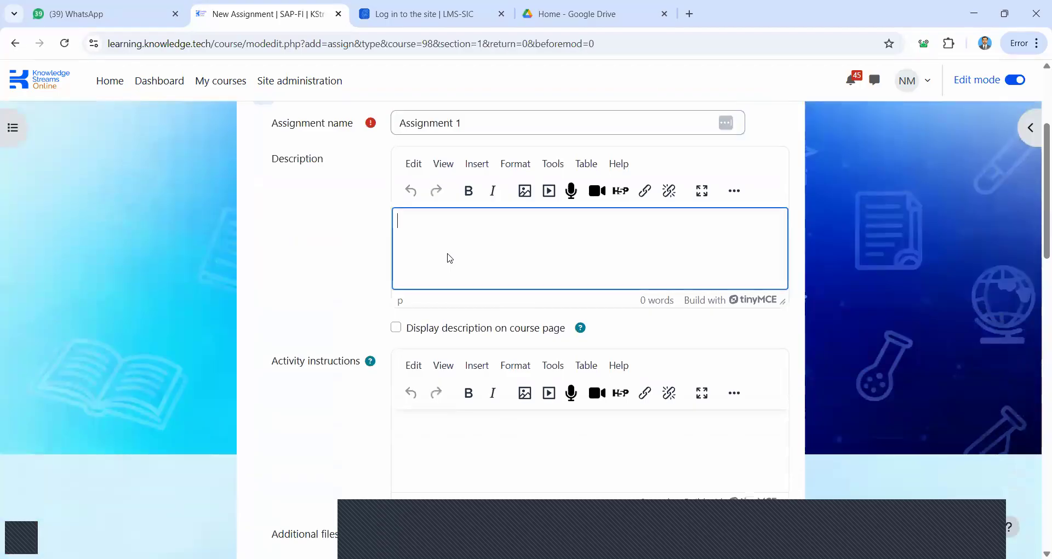
scroll(449, 253, "down", 3)
scroll(449, 253, "down", 1)
left_click(431, 206)
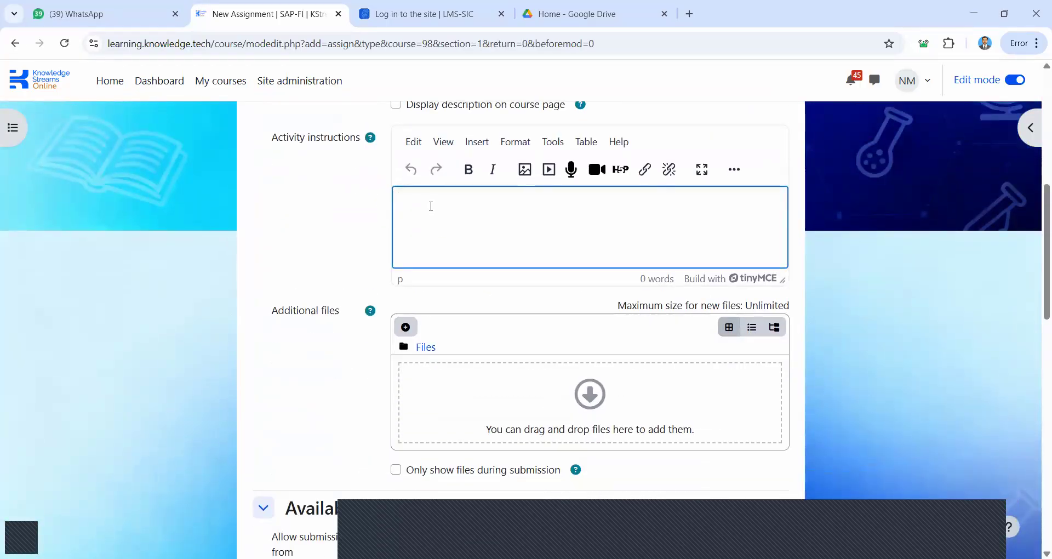
scroll(431, 206, "down", 1)
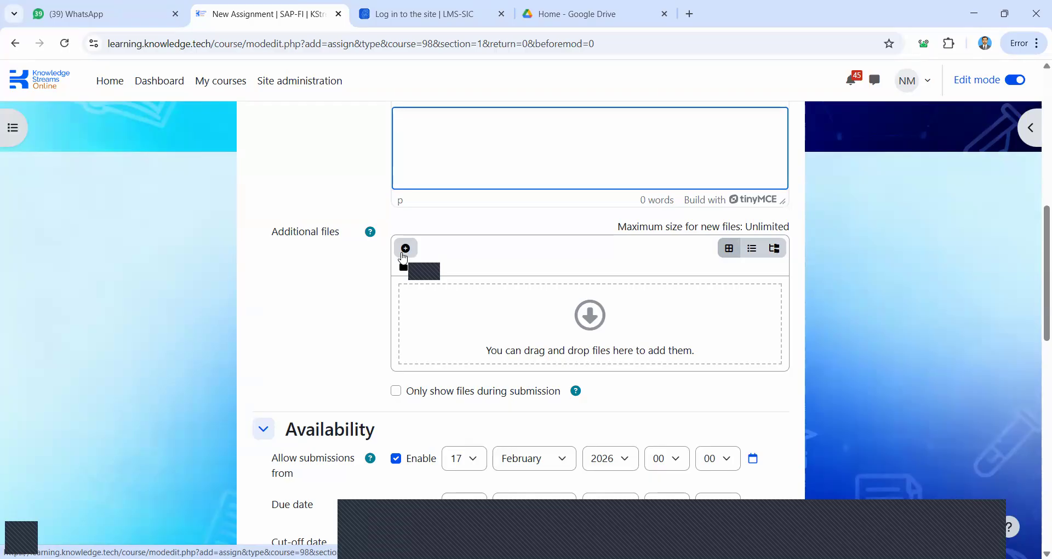
left_click(404, 251)
left_click(270, 266)
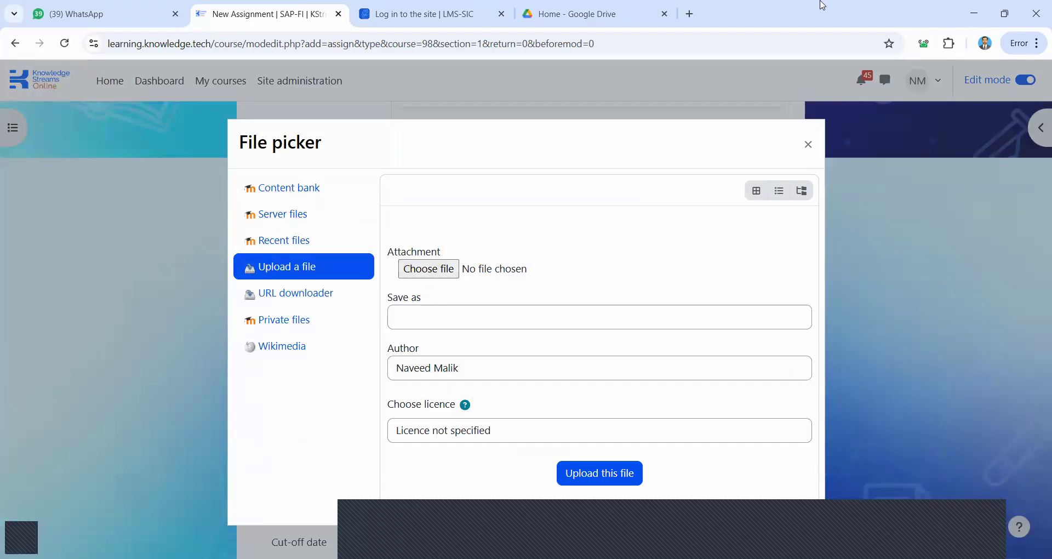
left_click(808, 147)
scroll(455, 389, "up", 10)
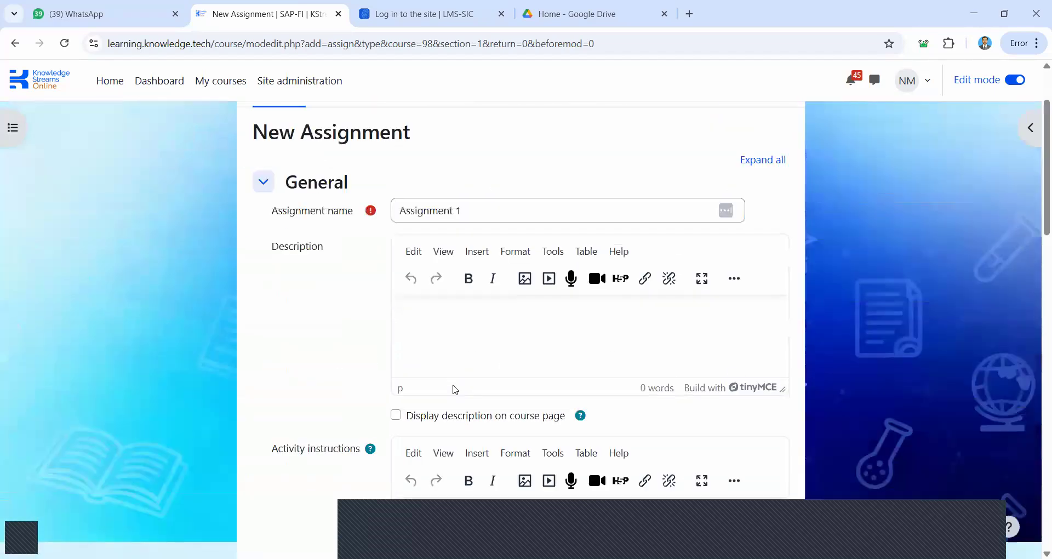
Examine the assignment's availability settings, including the submission start, due date, cut-off date and grading reminder
scroll(455, 389, "down", 13)
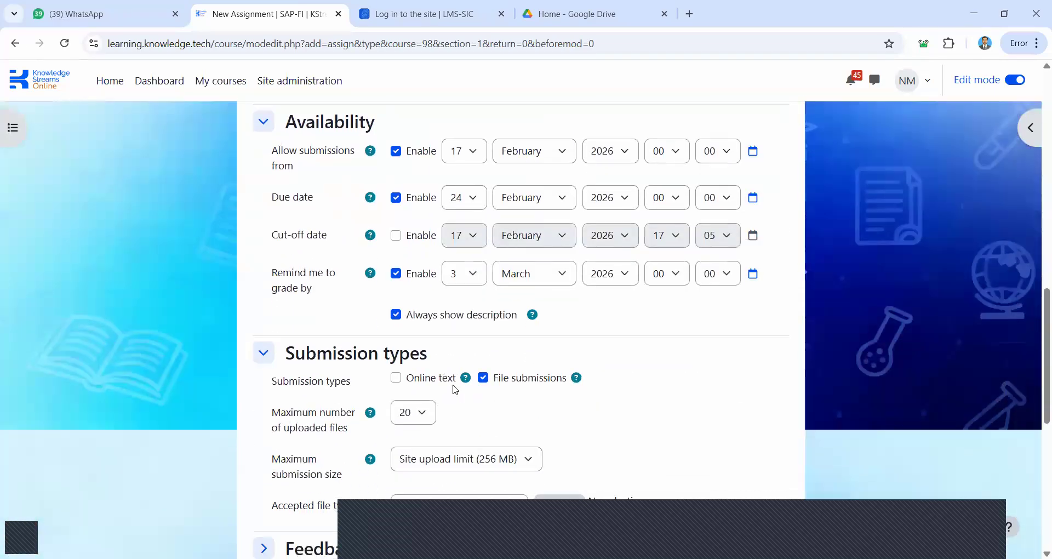
scroll(454, 387, "up", 3)
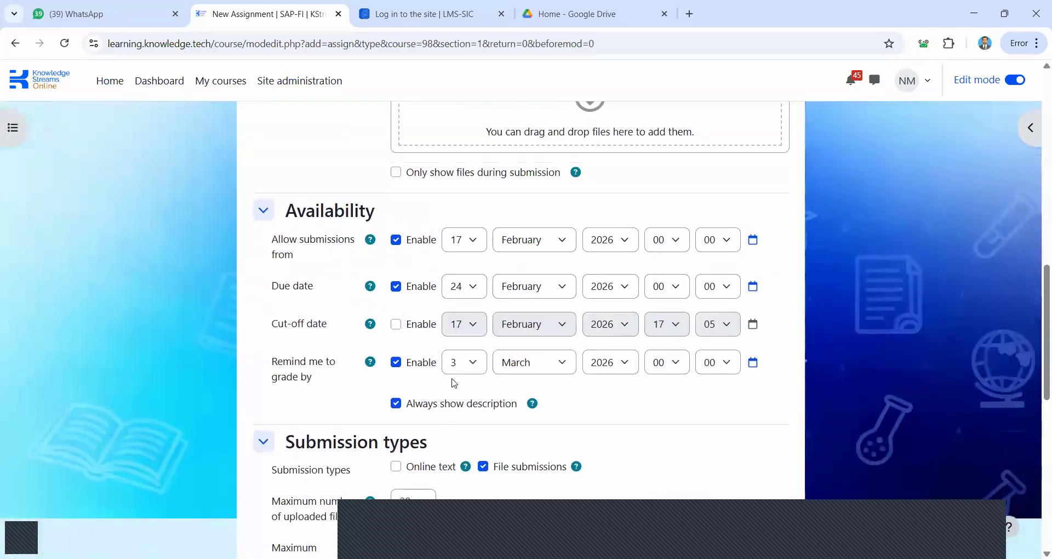
left_click(471, 250)
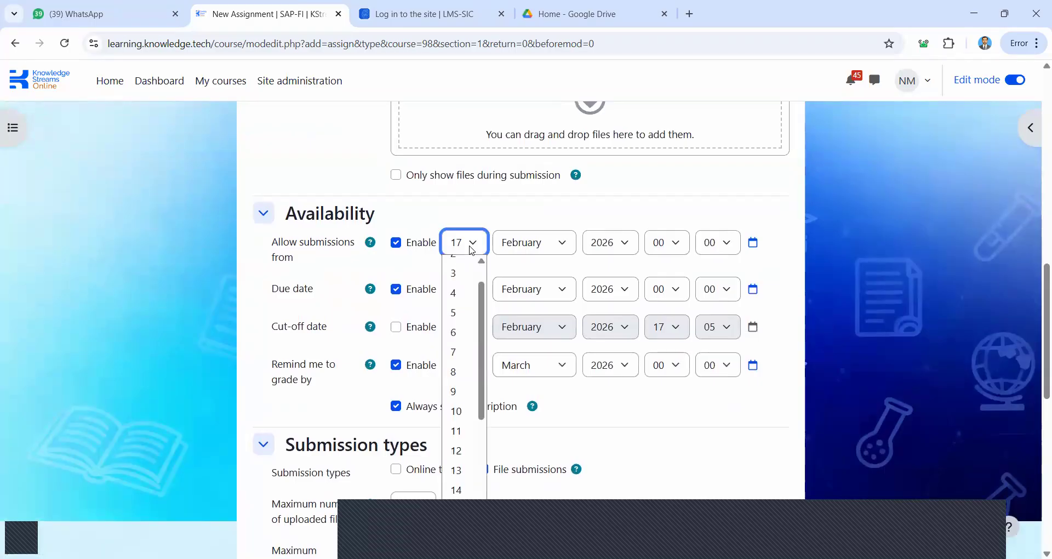
left_click(472, 251)
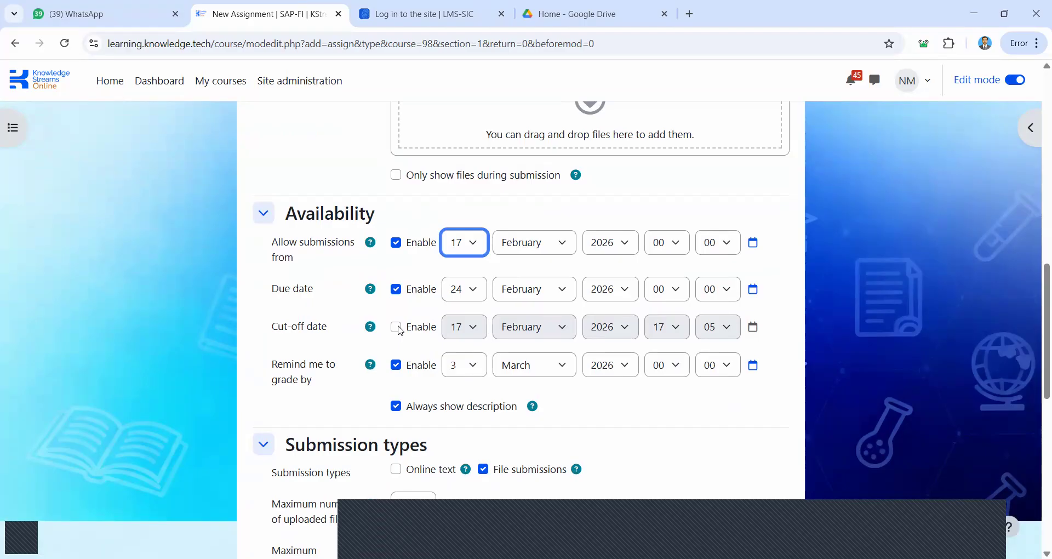
scroll(537, 302, "down", 2)
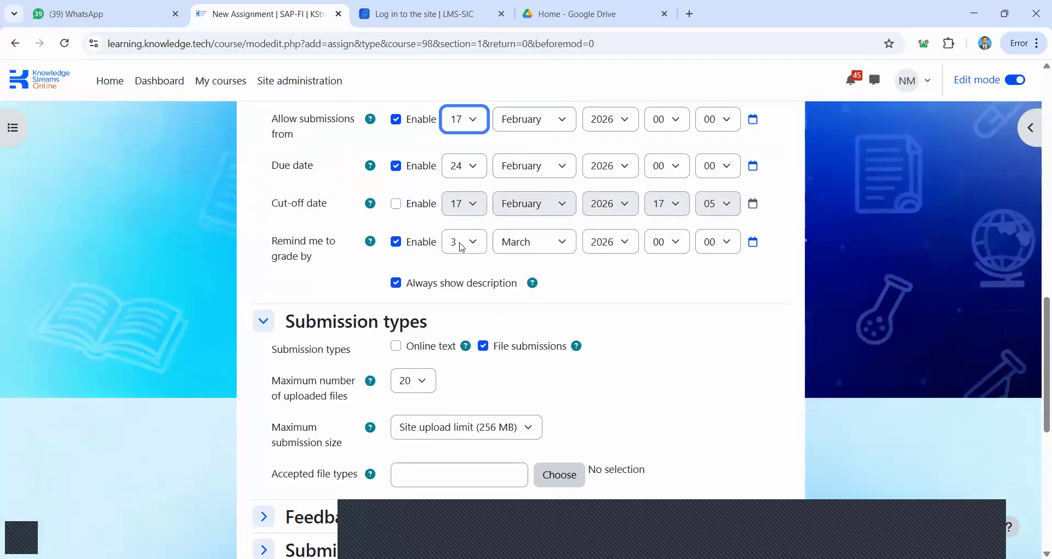
left_click(462, 247)
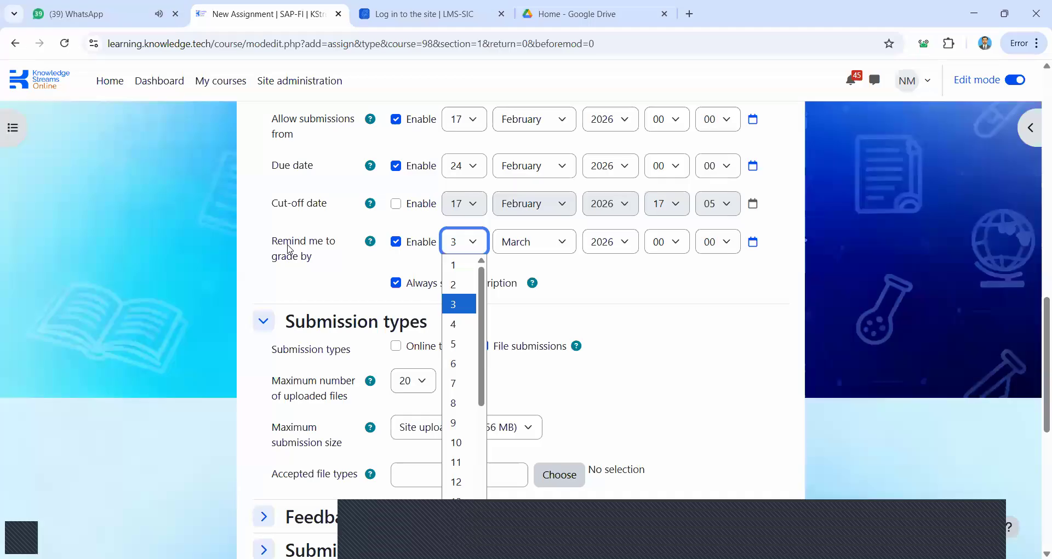
left_click(336, 242)
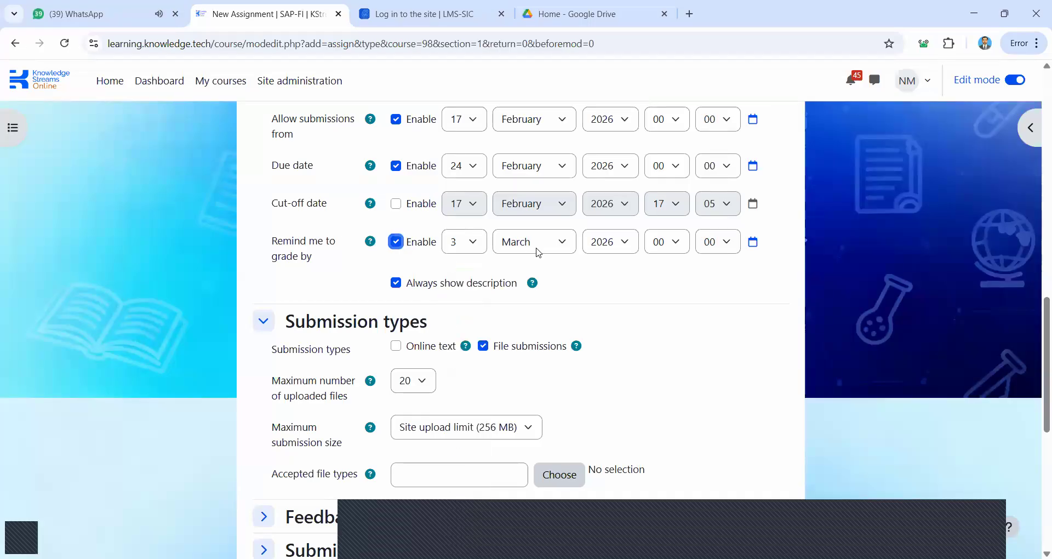
Try enabling online text as a submission type, and look over the upload limits and accepted file types
scroll(537, 252, "down", 2)
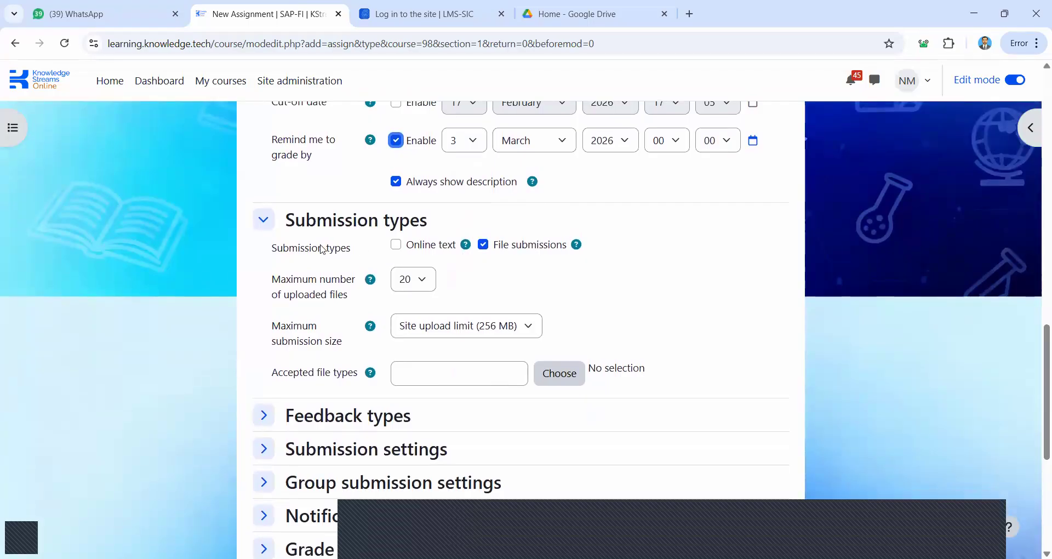
left_click(396, 245)
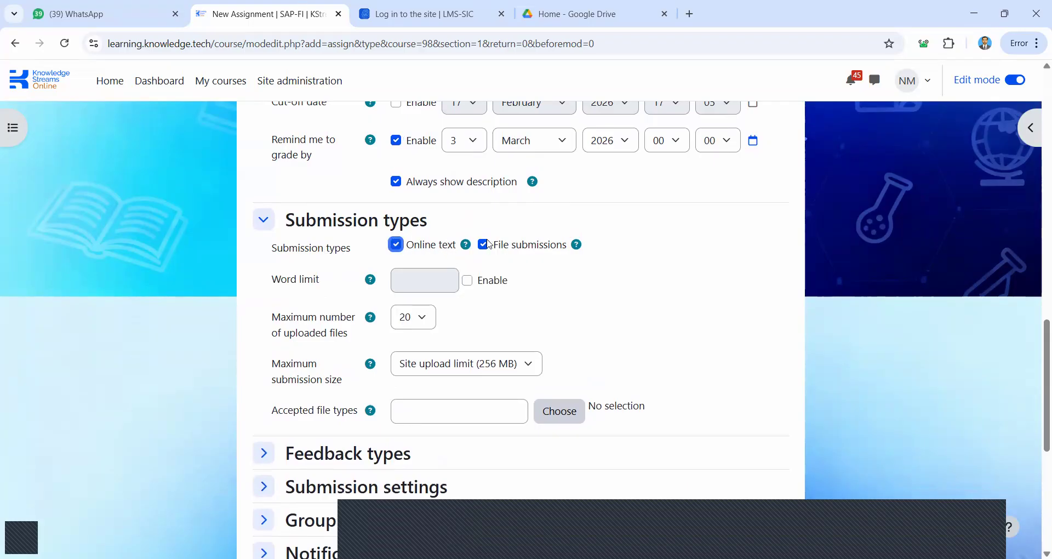
left_click(396, 244)
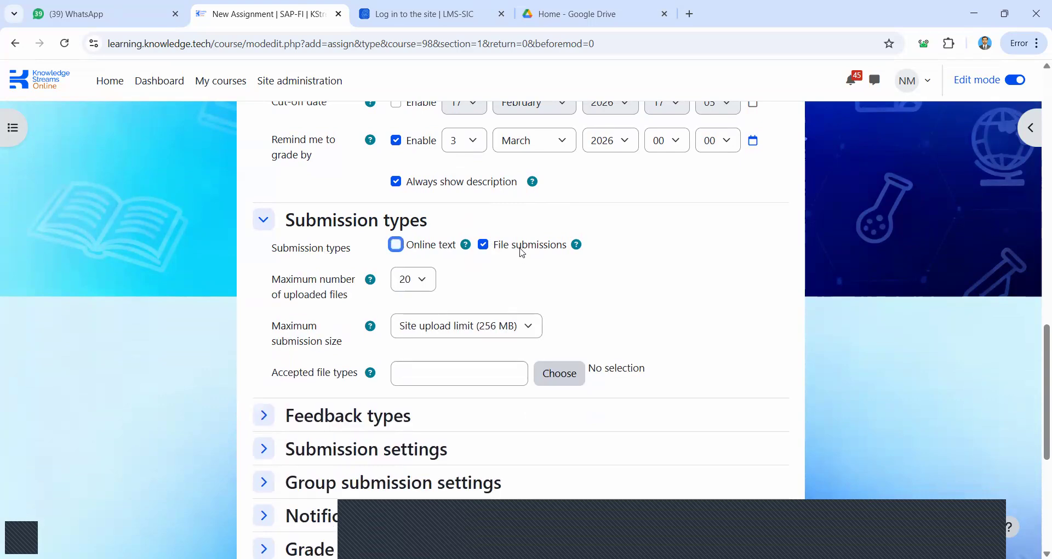
scroll(471, 286, "down", 1)
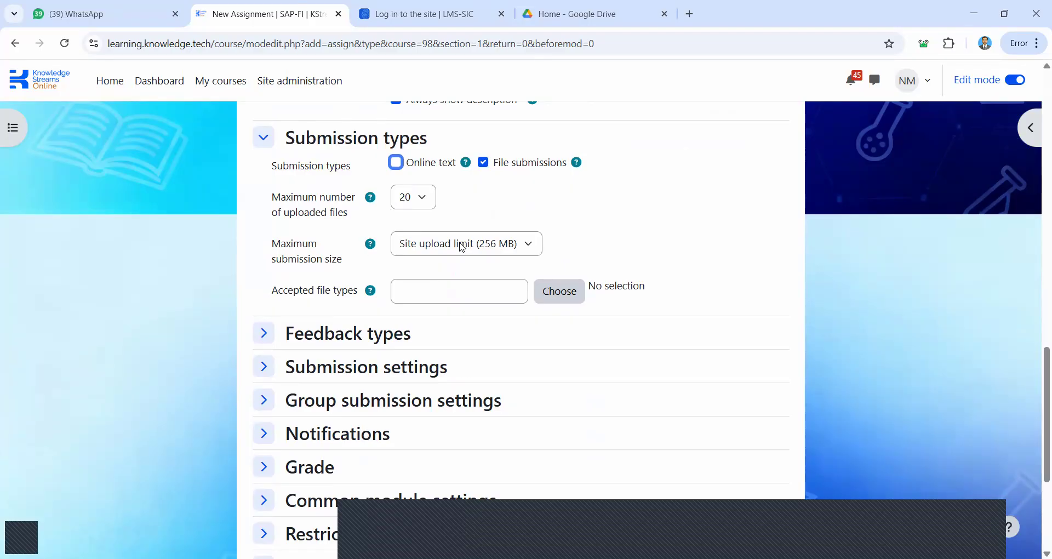
scroll(461, 247, "down", 1)
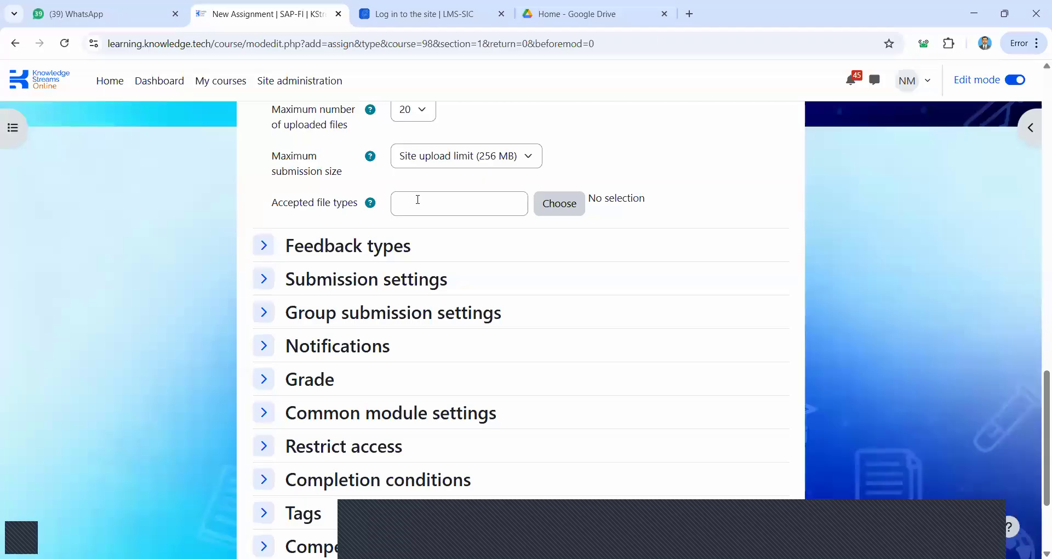
Expand and look over the assignment's feedback types, submission settings and grade options
left_click(263, 245)
scroll(261, 246, "down", 1)
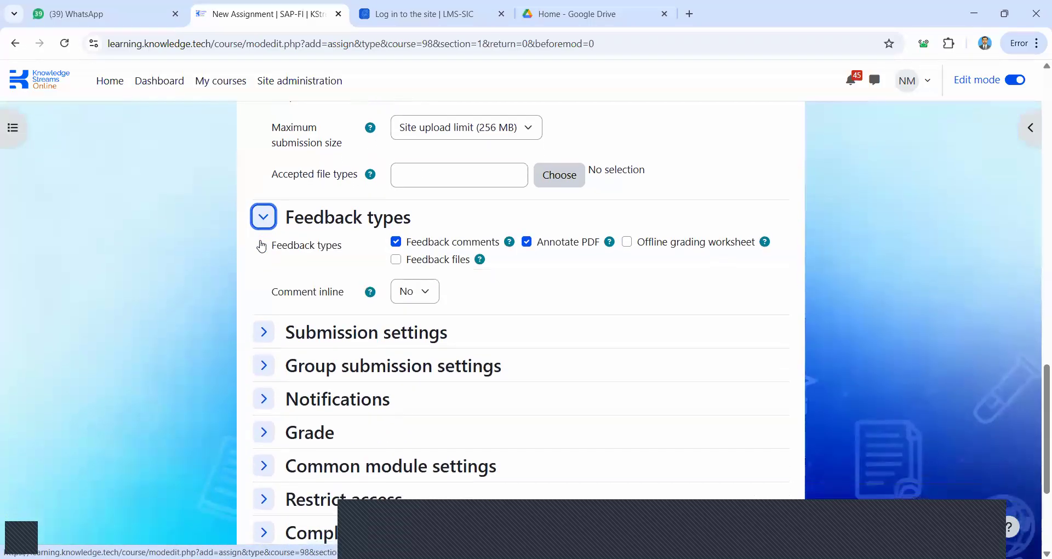
scroll(263, 245, "down", 1)
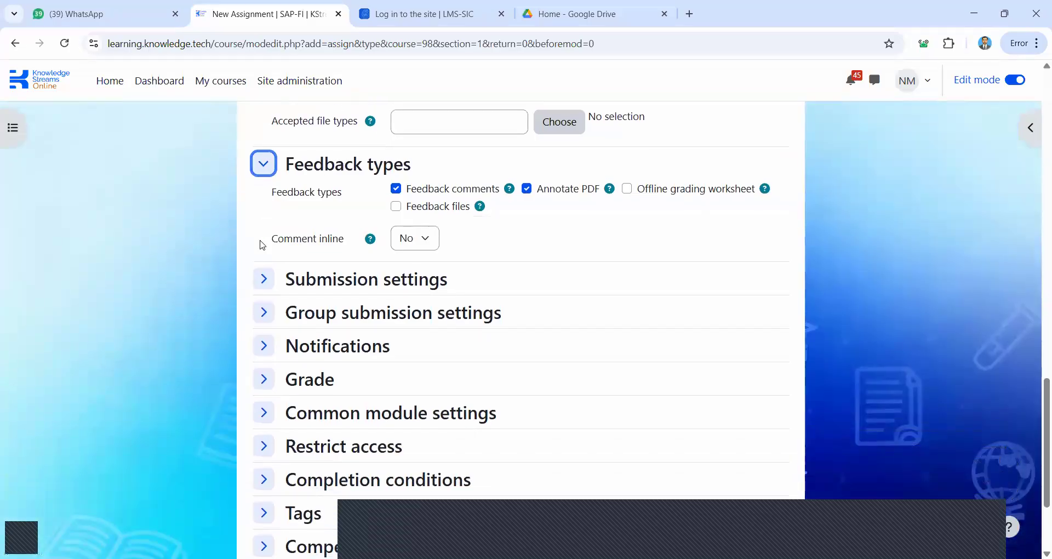
scroll(262, 244, "down", 1)
left_click(263, 245)
scroll(262, 245, "down", 2)
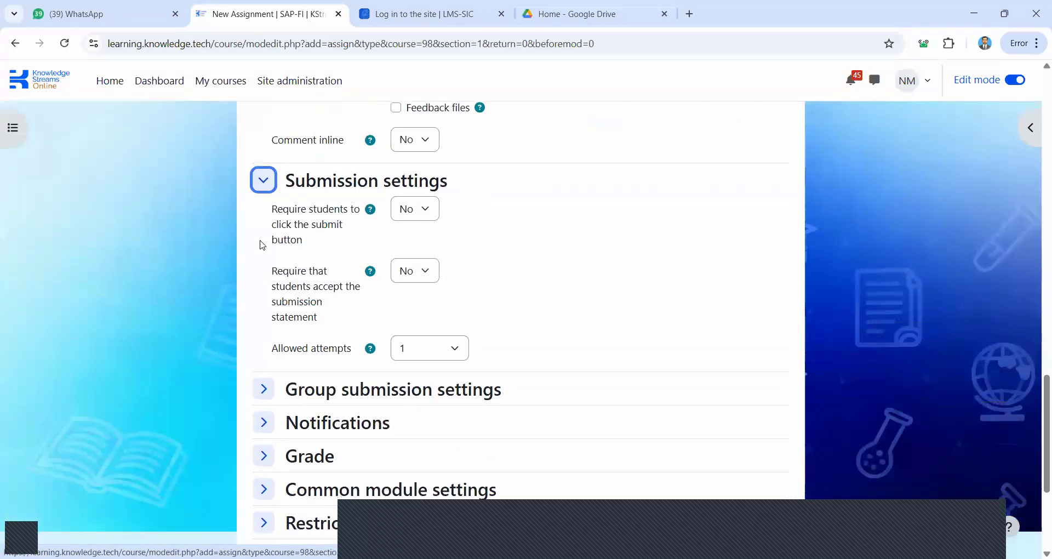
scroll(262, 244, "down", 3)
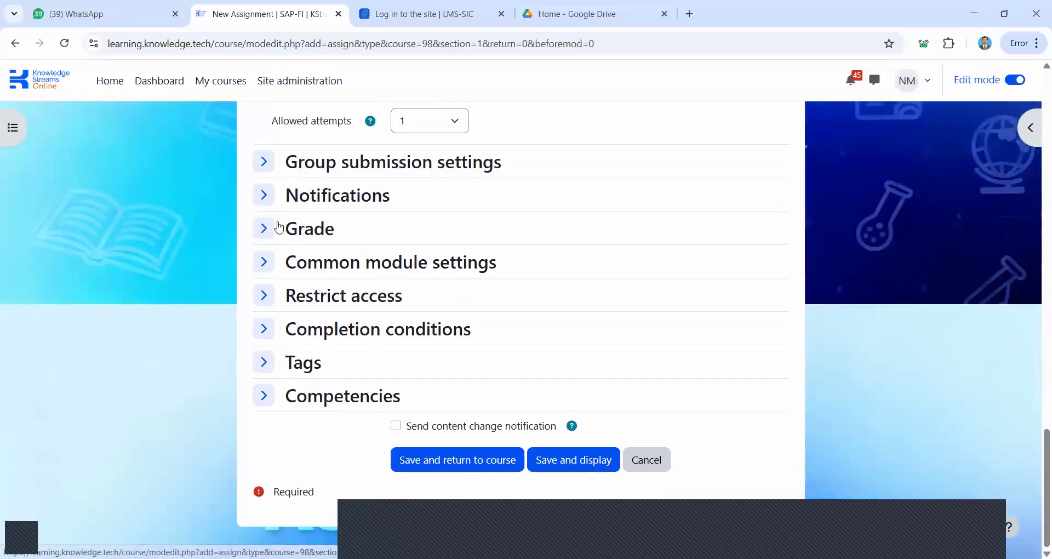
left_click(260, 227)
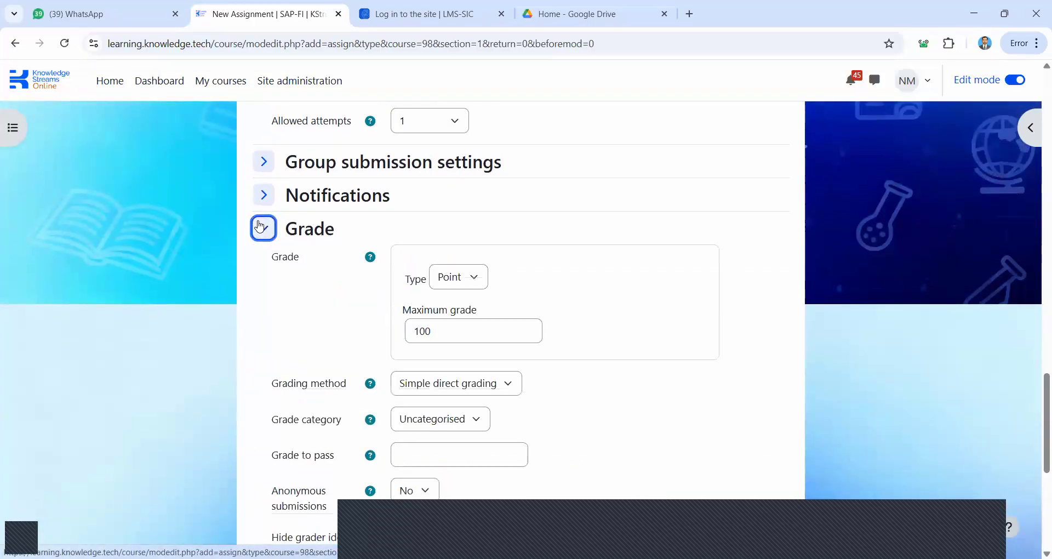
scroll(473, 81, "down", 3)
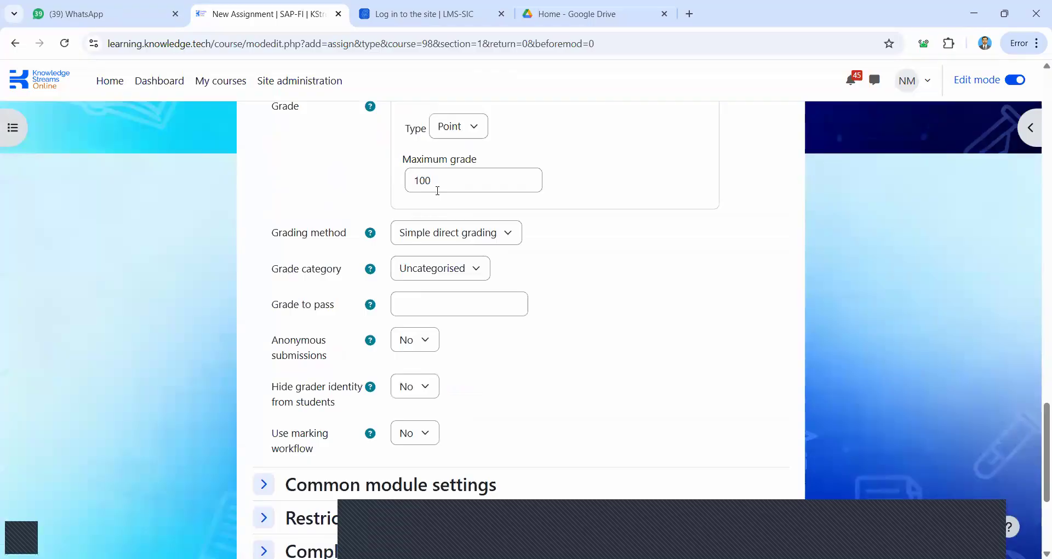
scroll(438, 191, "down", 4)
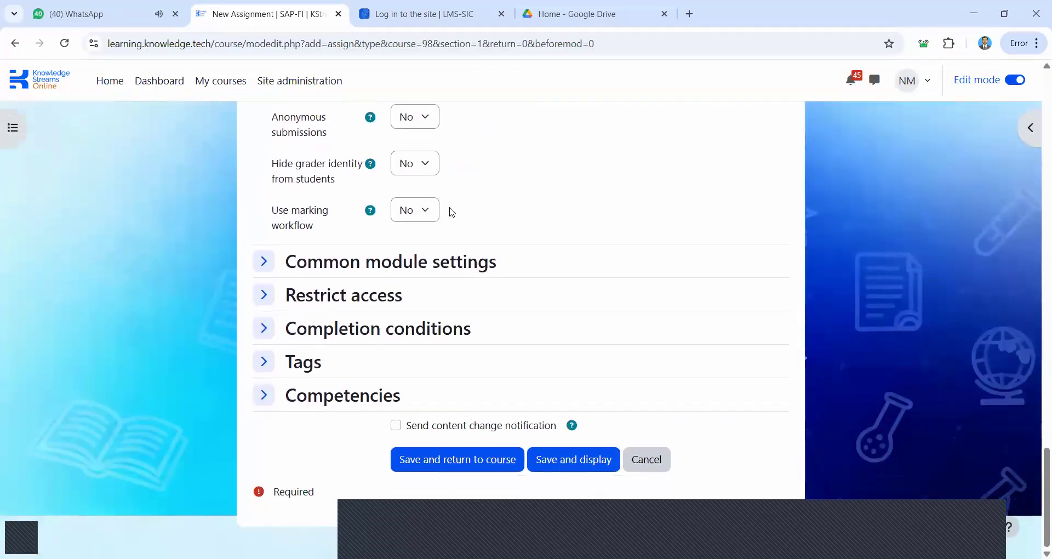
Save and display the assignment, and return to the SAP-FI course page with edit mode off and Week#1 collapsed
left_click(570, 465)
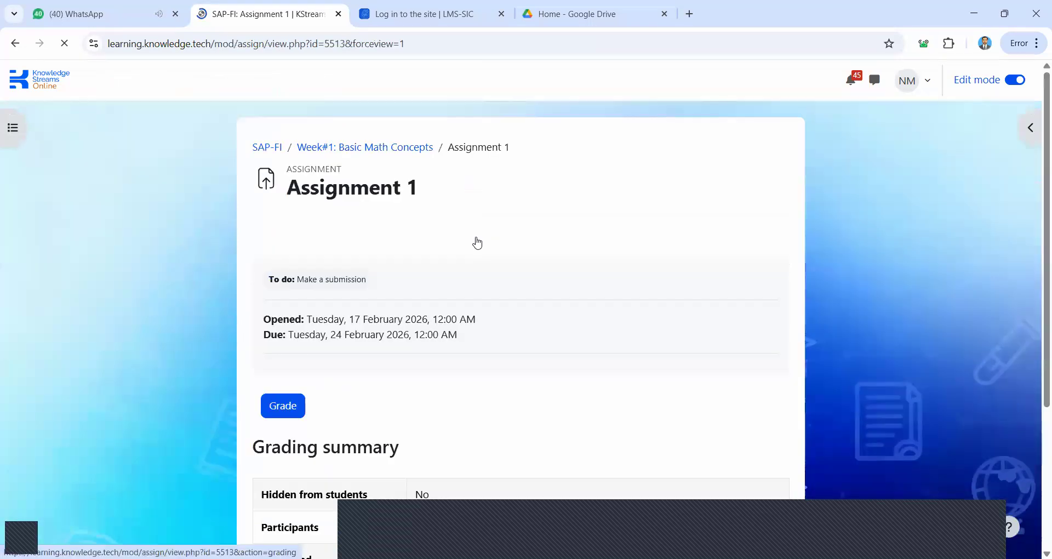
left_click(266, 148)
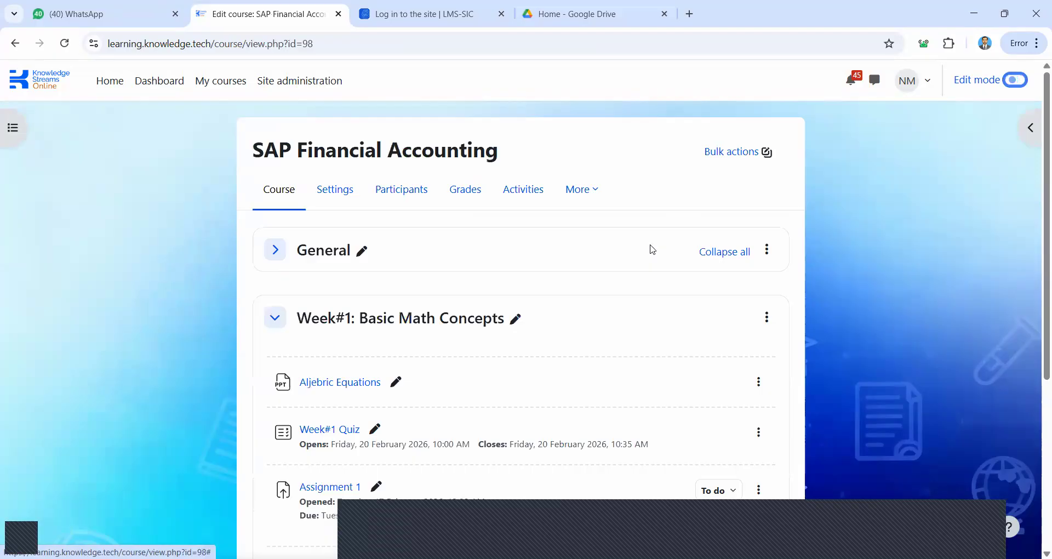
scroll(304, 359, "down", 3)
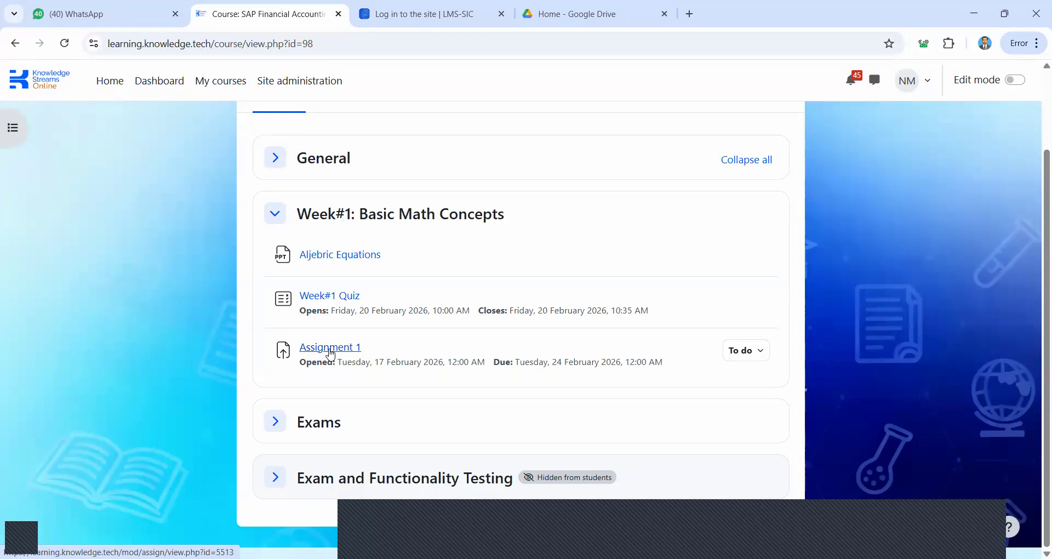
left_click(275, 218)
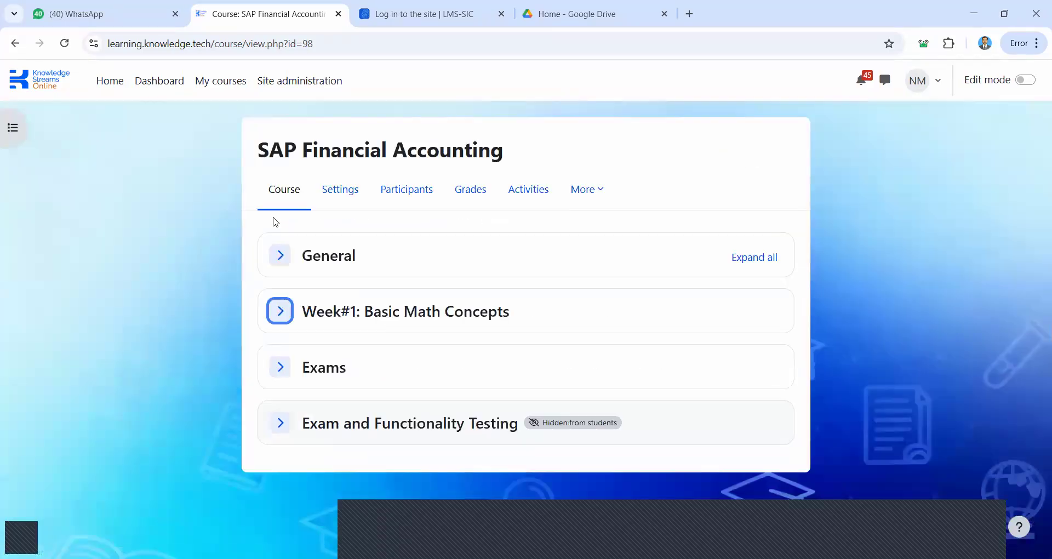